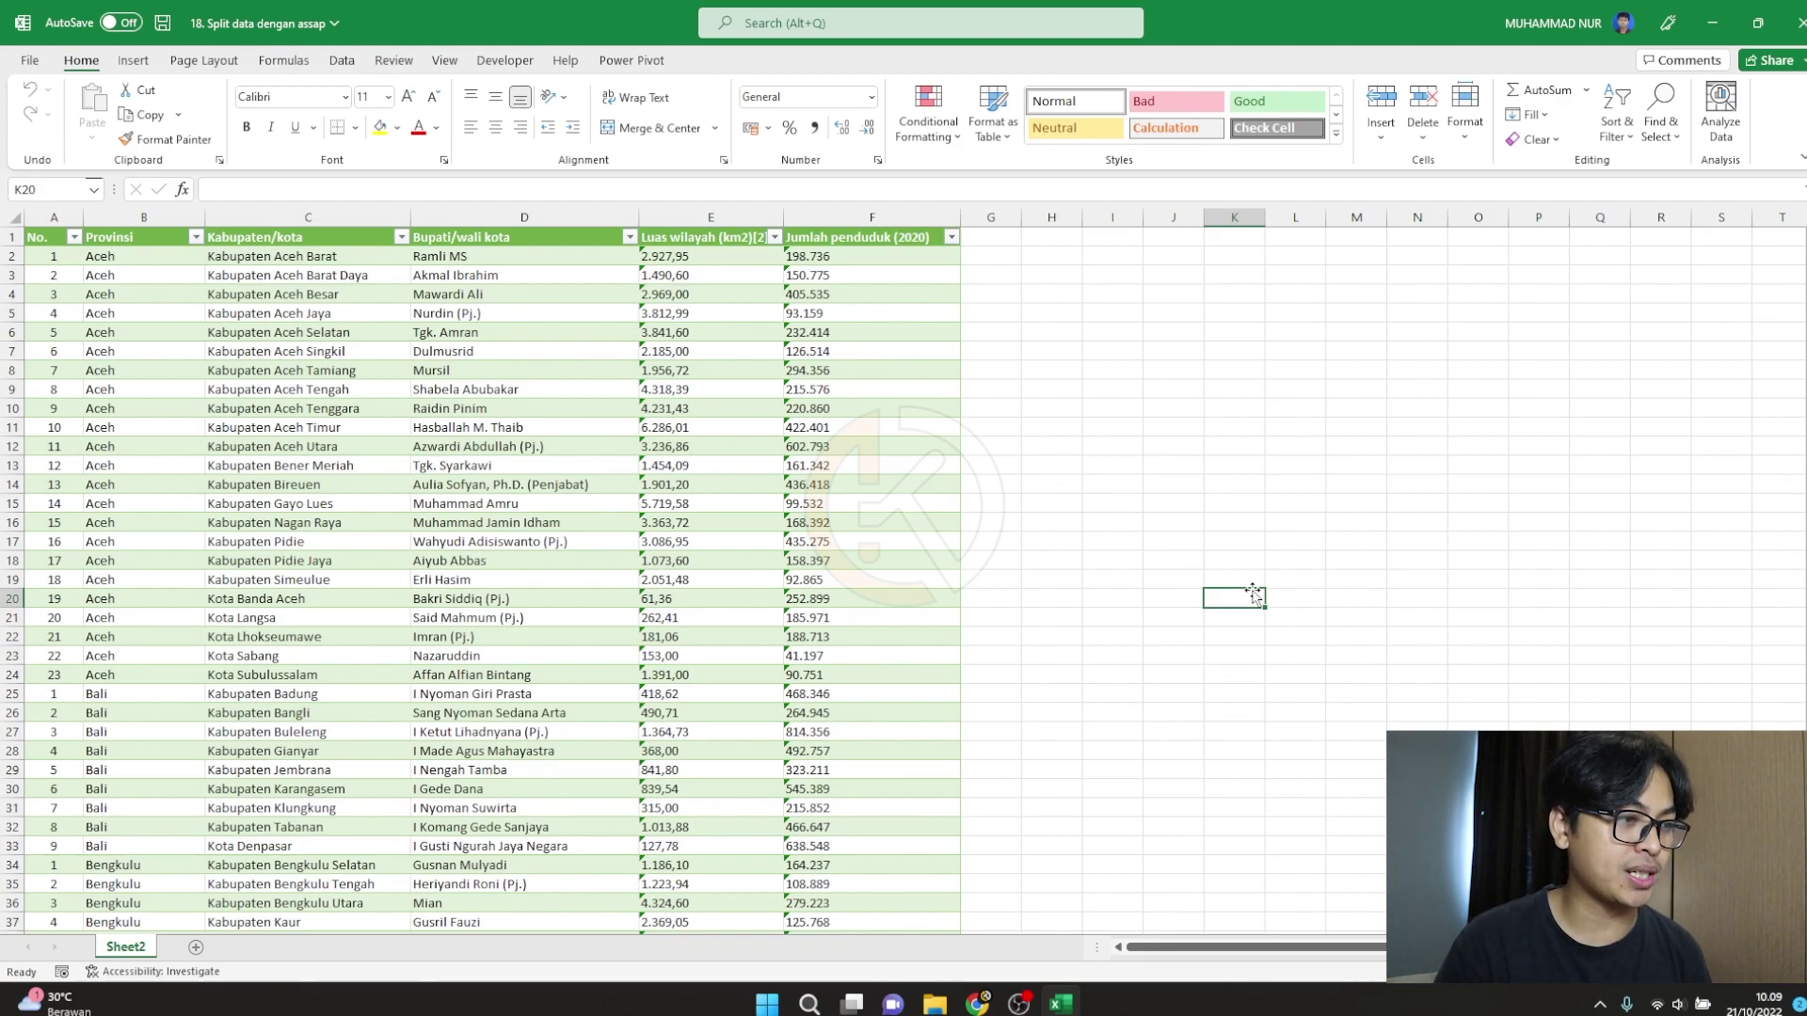
Search Google in Chrome for 'asap utilities'
{"action": "left_click", "coordinate": [1035, 484]}
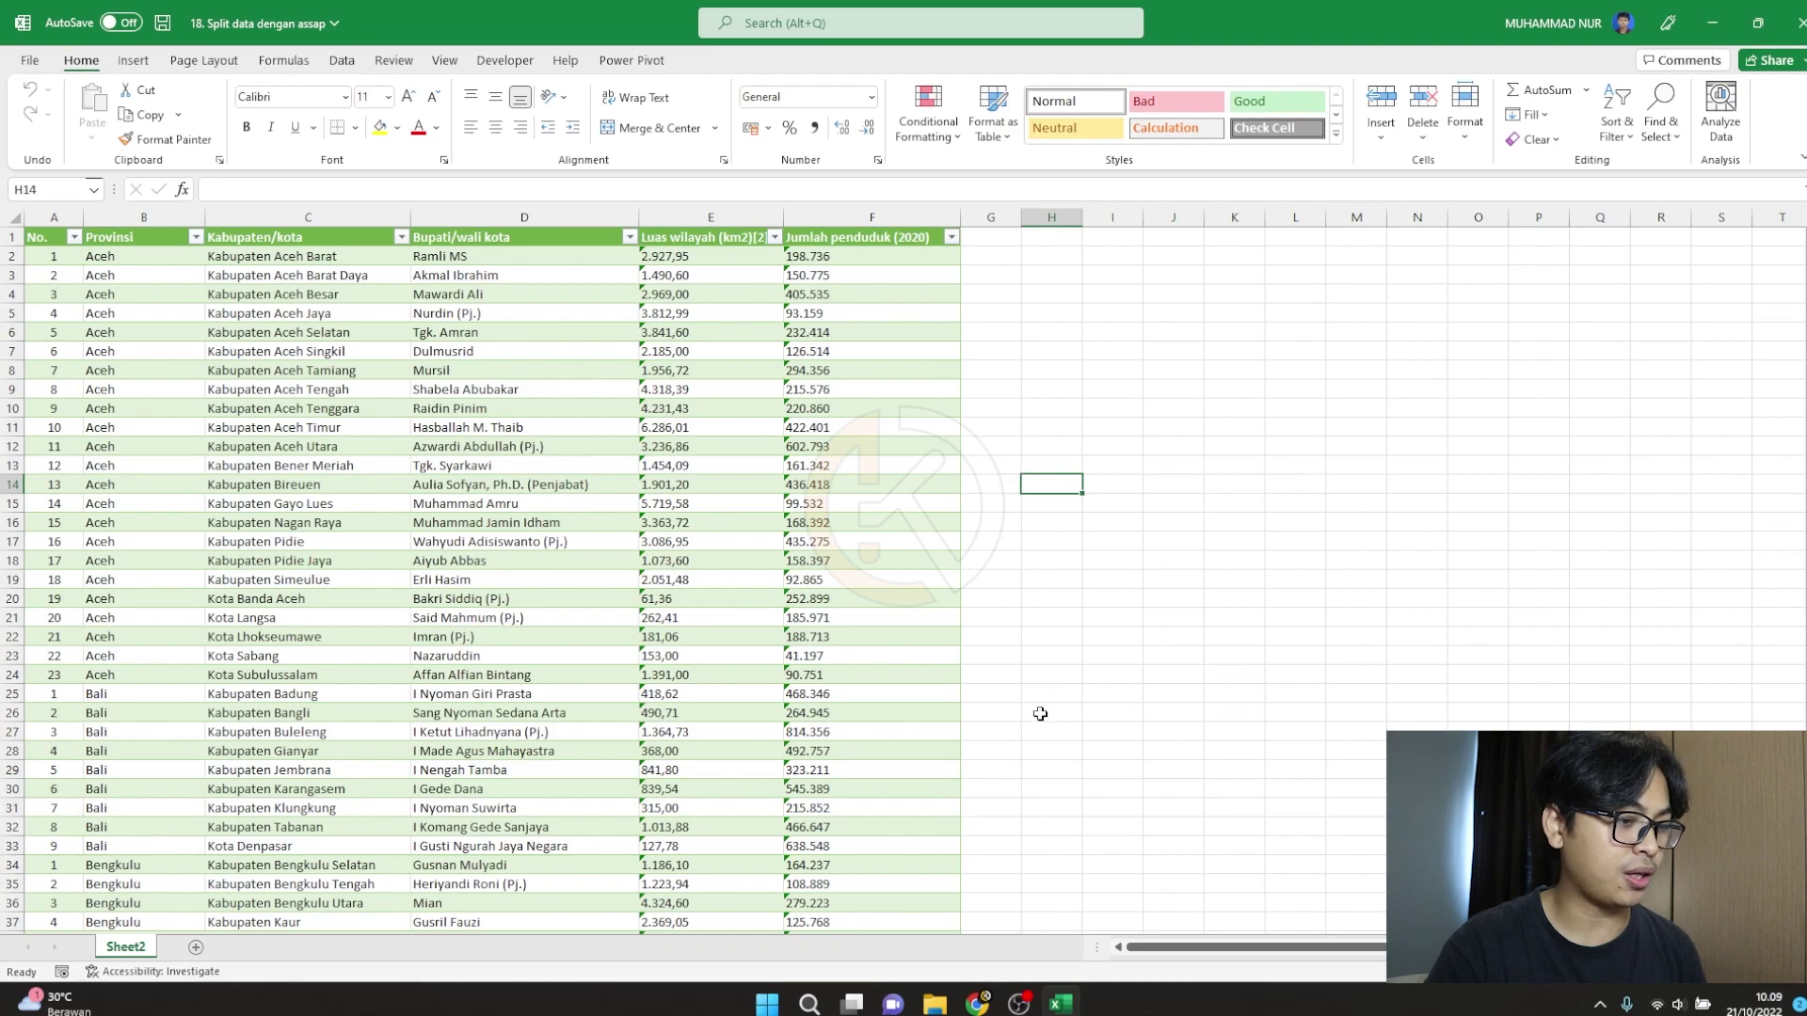
{"action": "left_click", "coordinate": [990, 1005]}
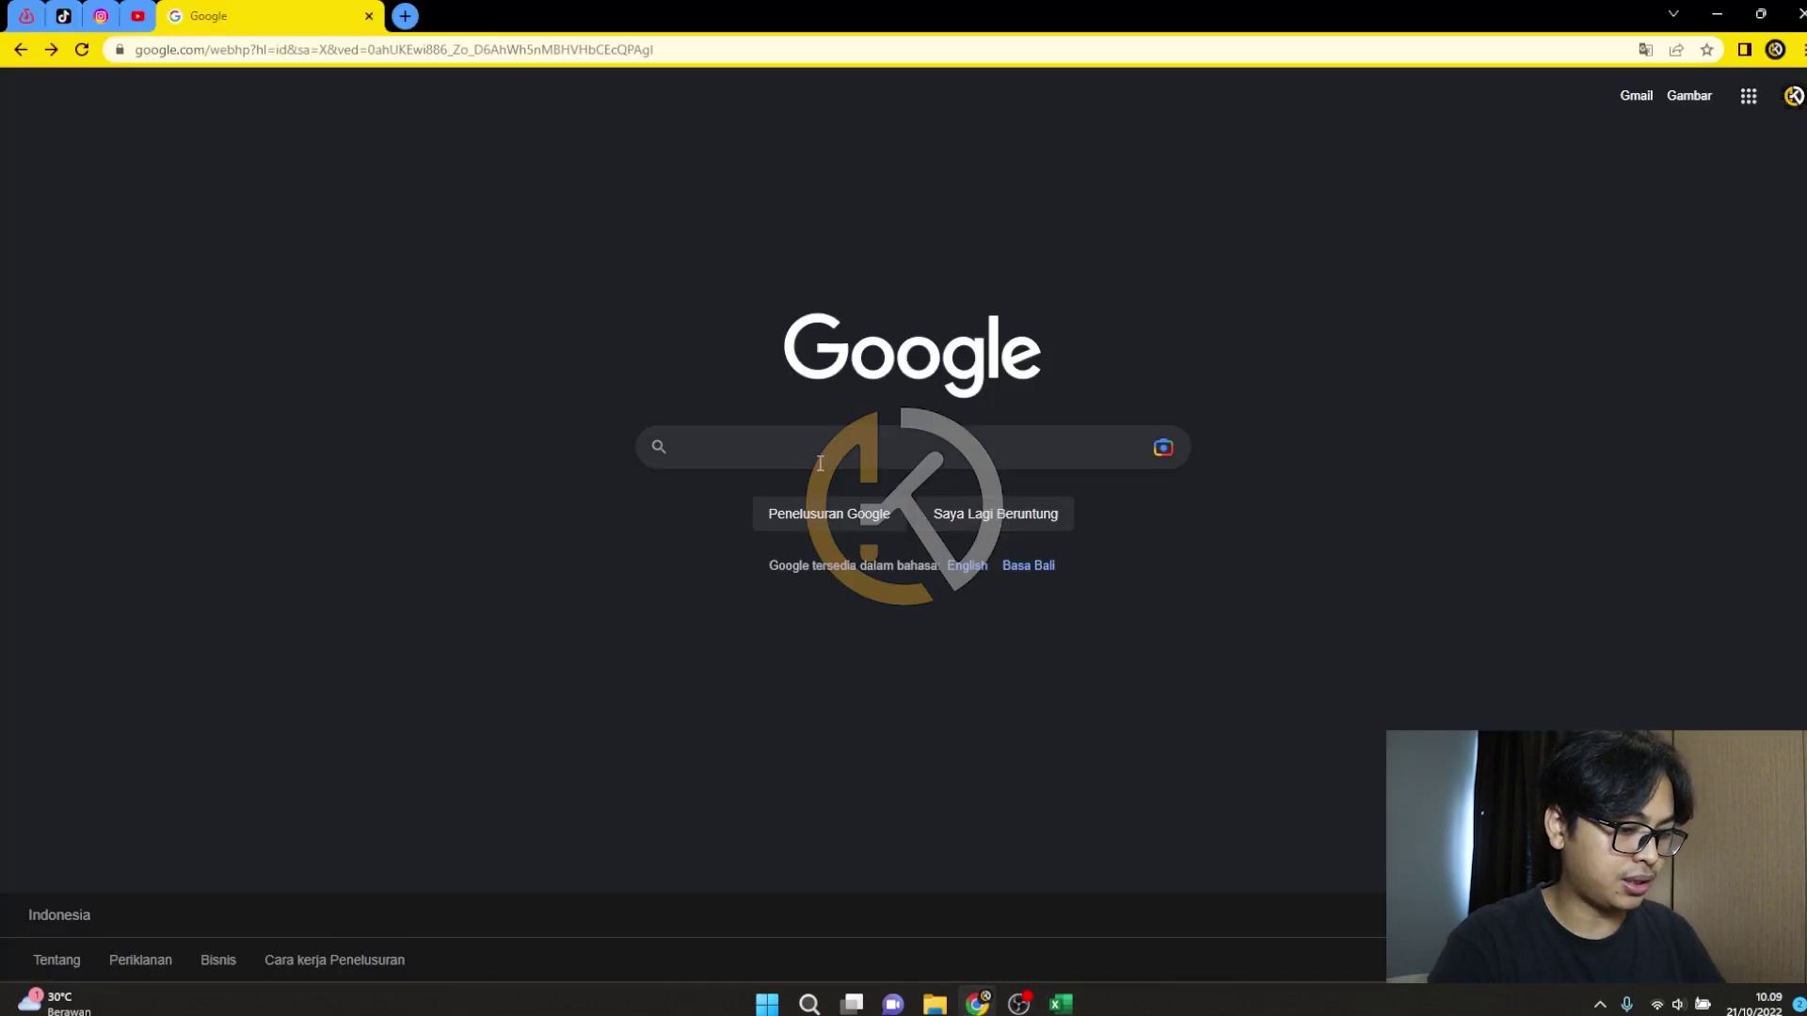
{"action": "type", "text": "asa"}
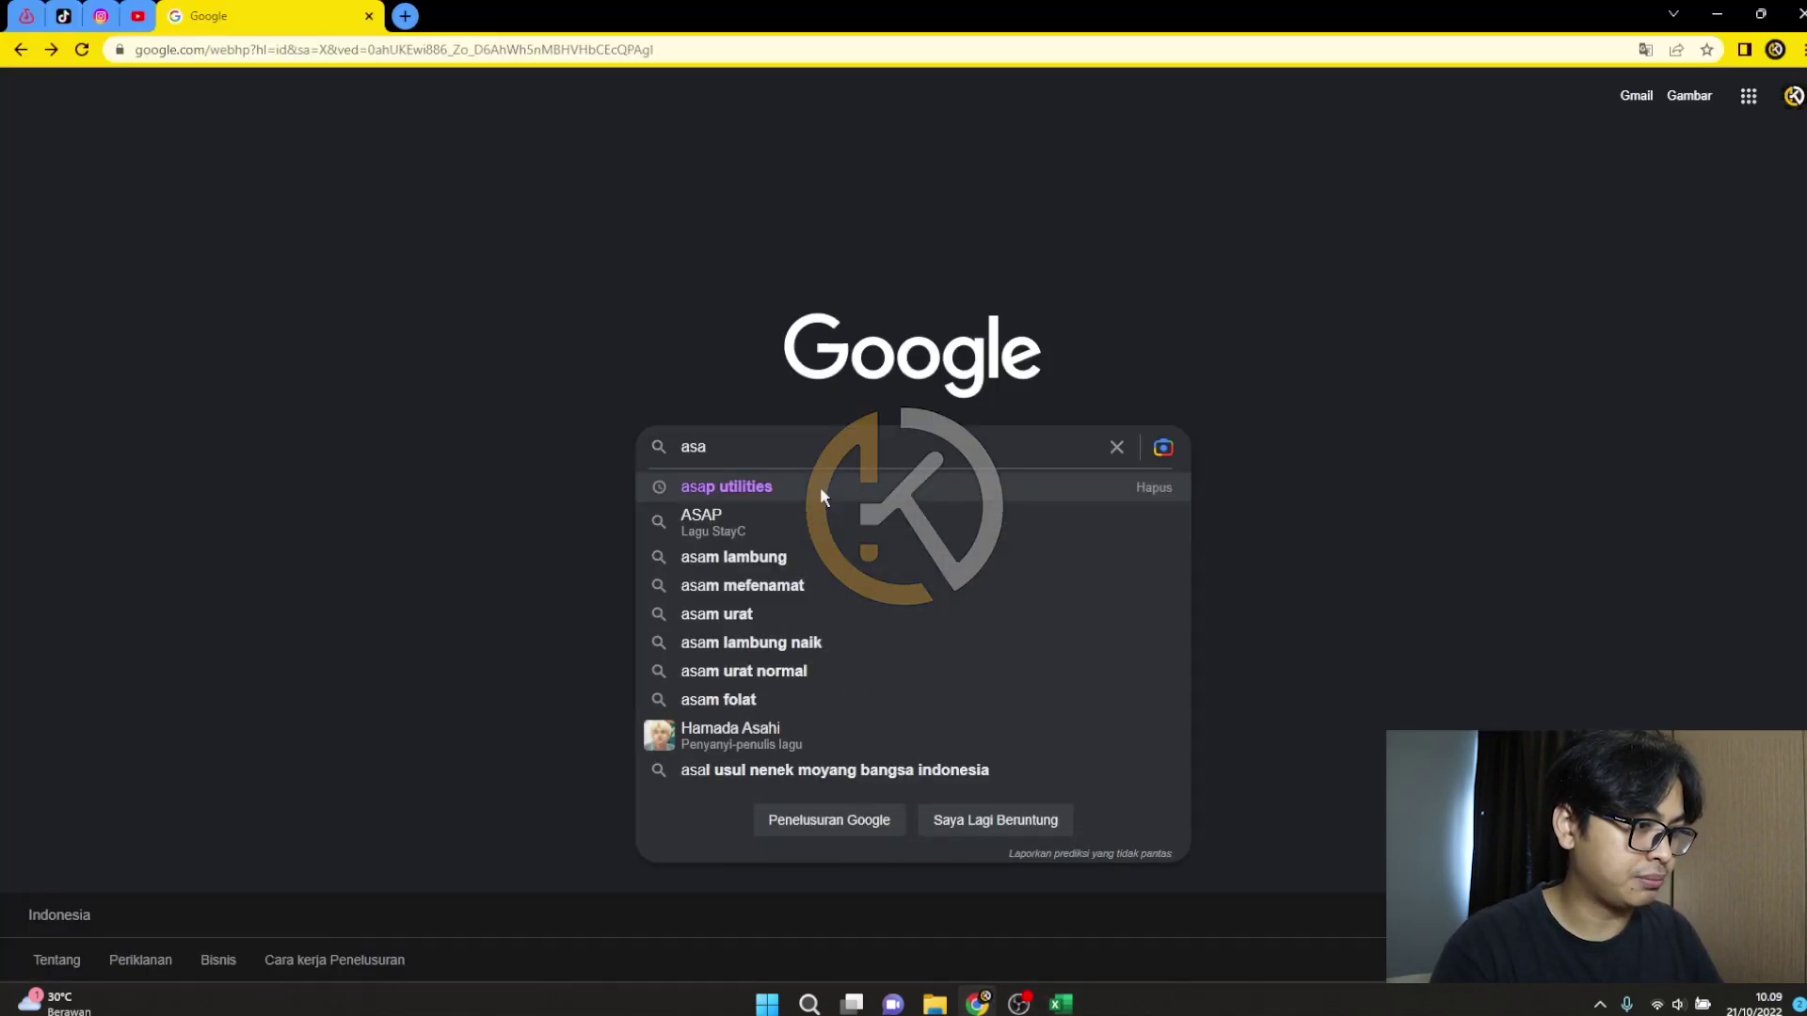
{"action": "left_click", "coordinate": [819, 486]}
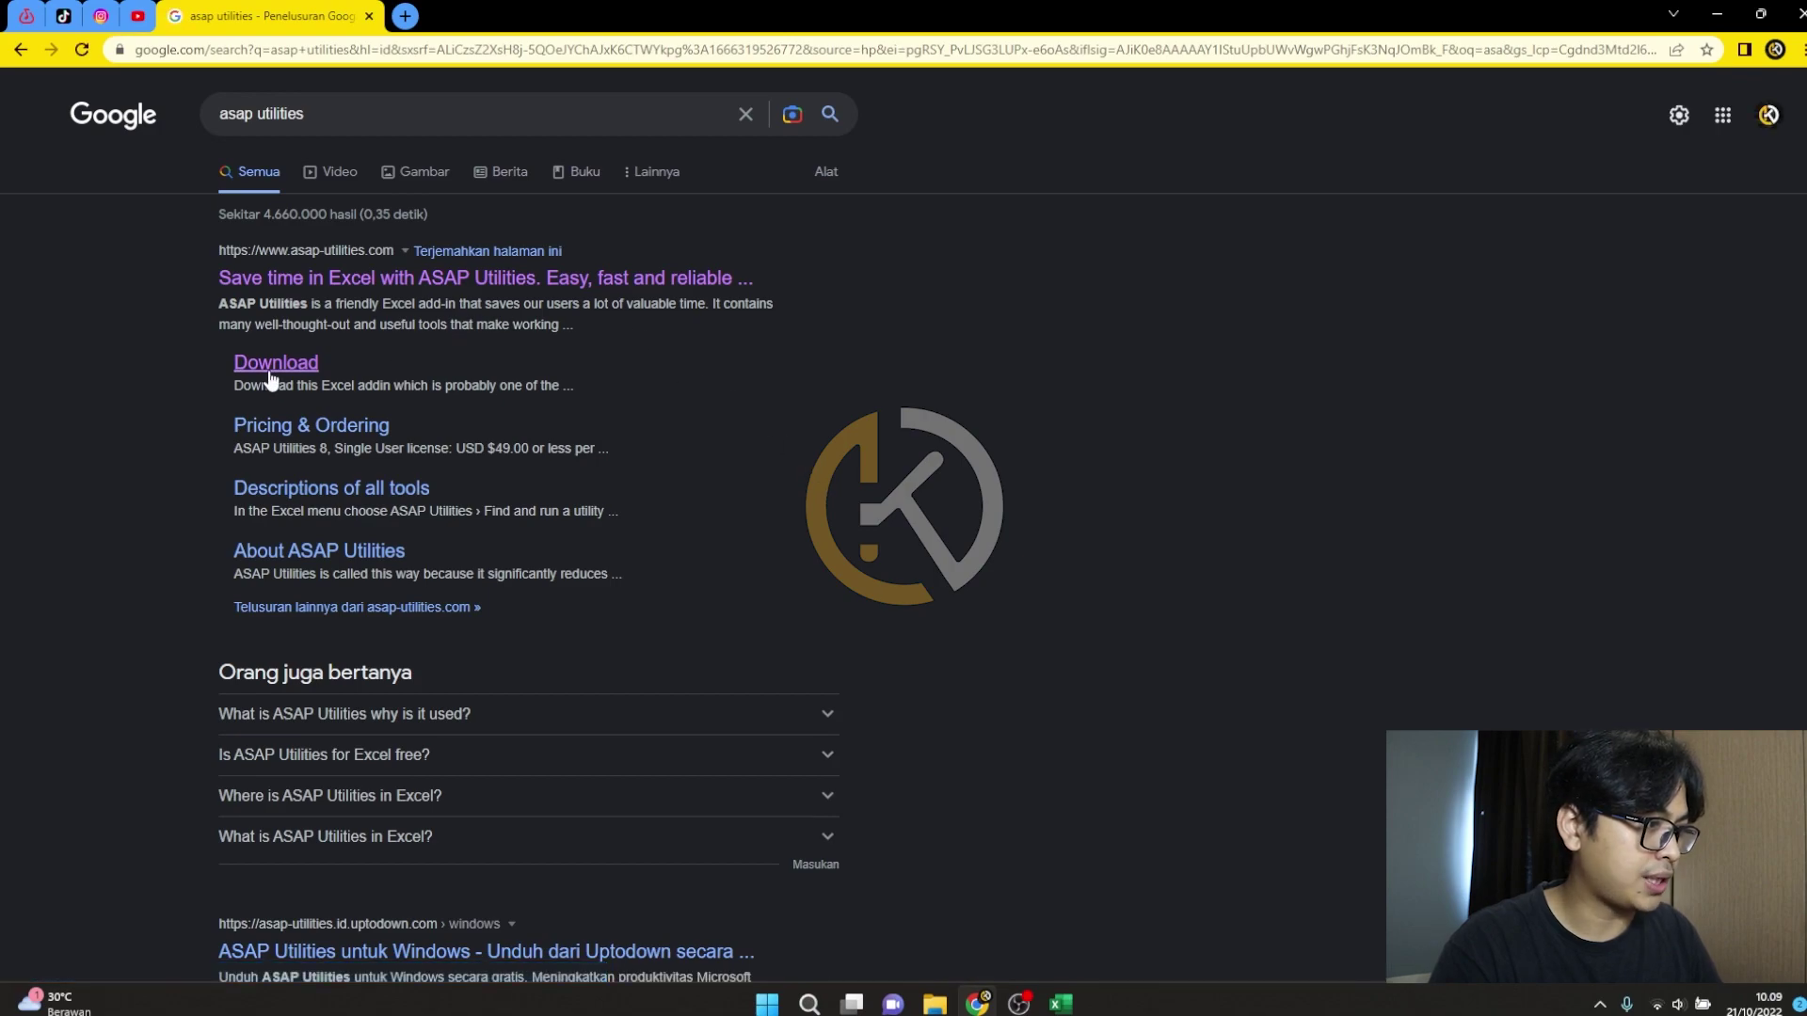
Download the free Home and Student edition of ASAP Utilities, then go back to Excel
{"action": "left_click", "coordinate": [279, 369]}
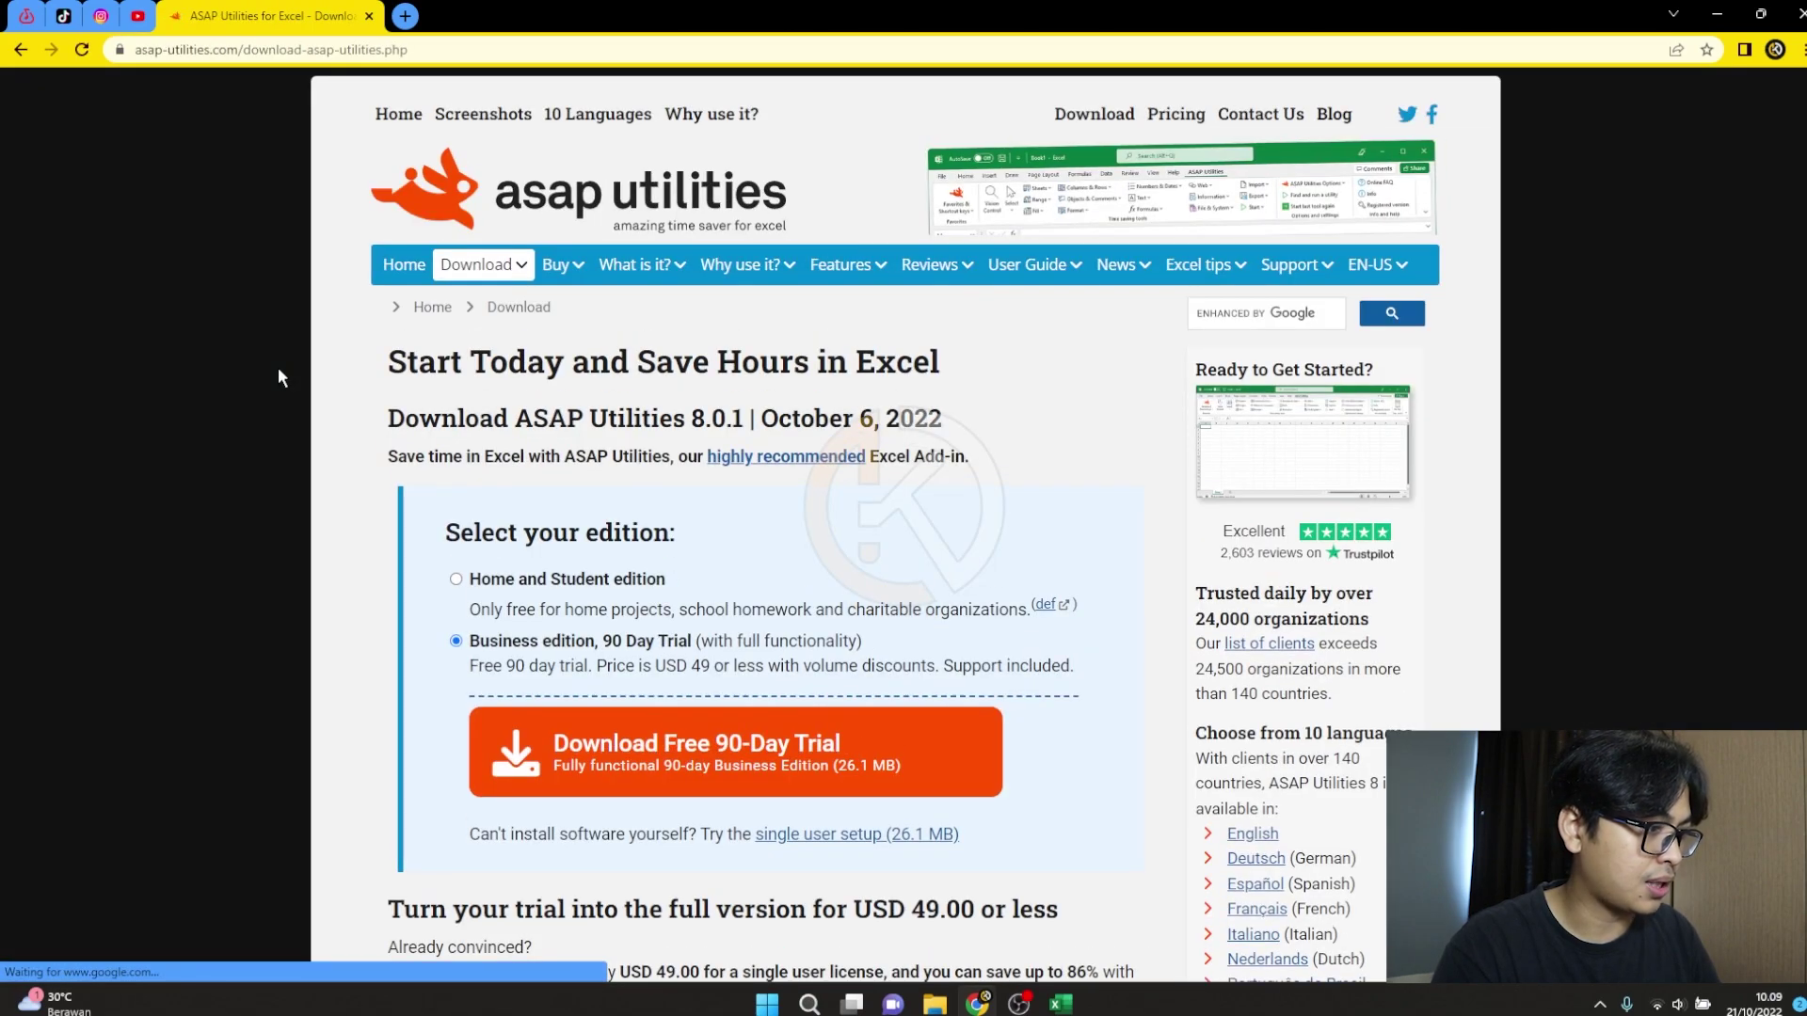
{"action": "left_click", "coordinate": [456, 577]}
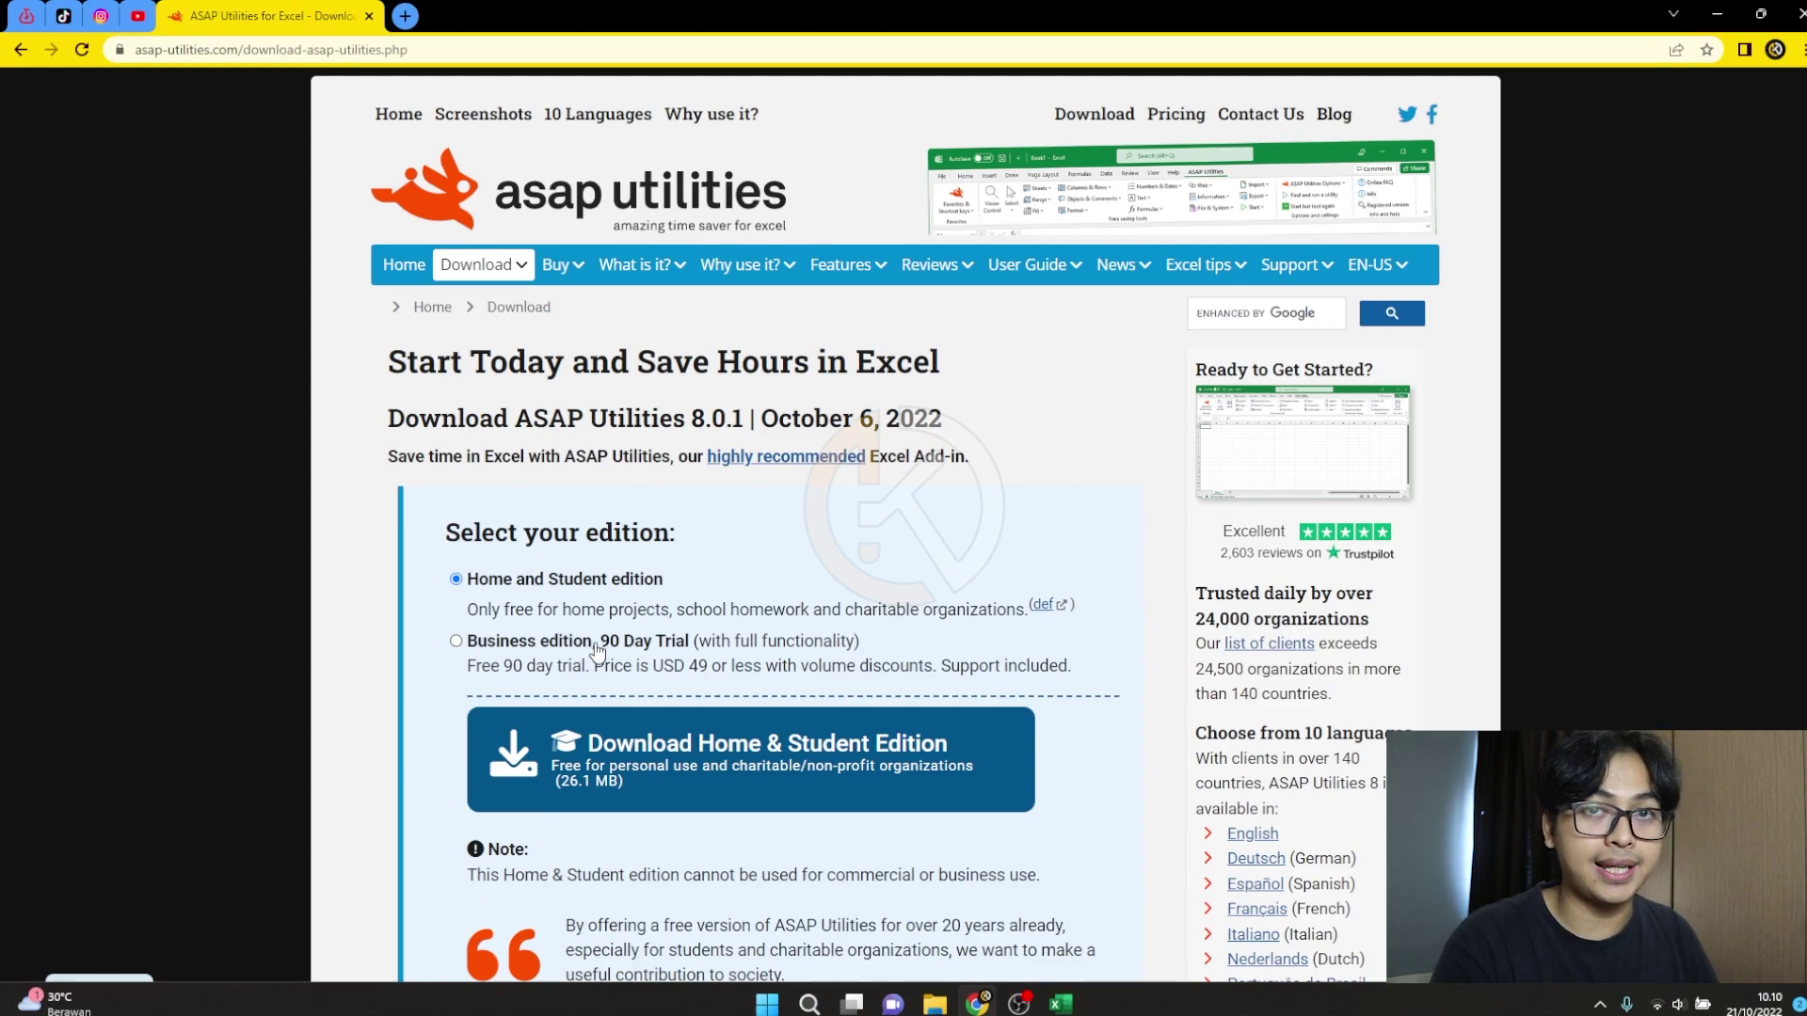
{"action": "left_click", "coordinate": [640, 744]}
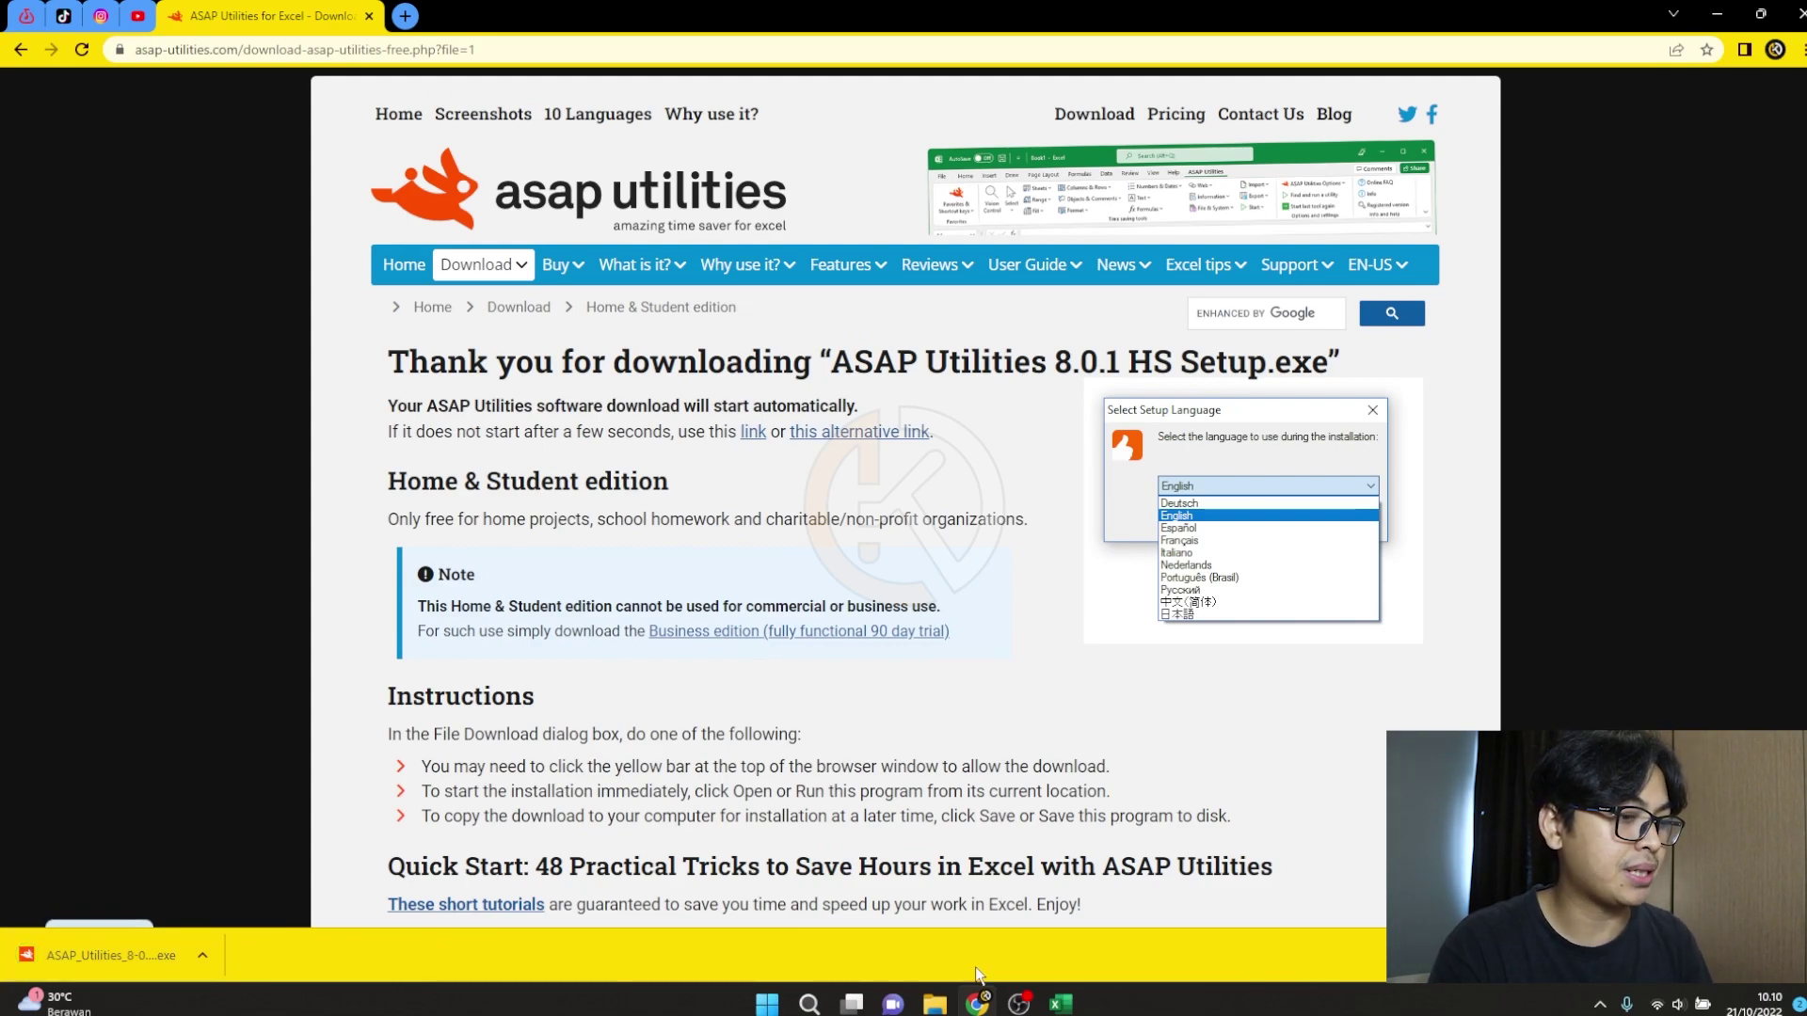
{"action": "left_click", "coordinate": [1061, 1005]}
{"action": "left_click", "coordinate": [1066, 369]}
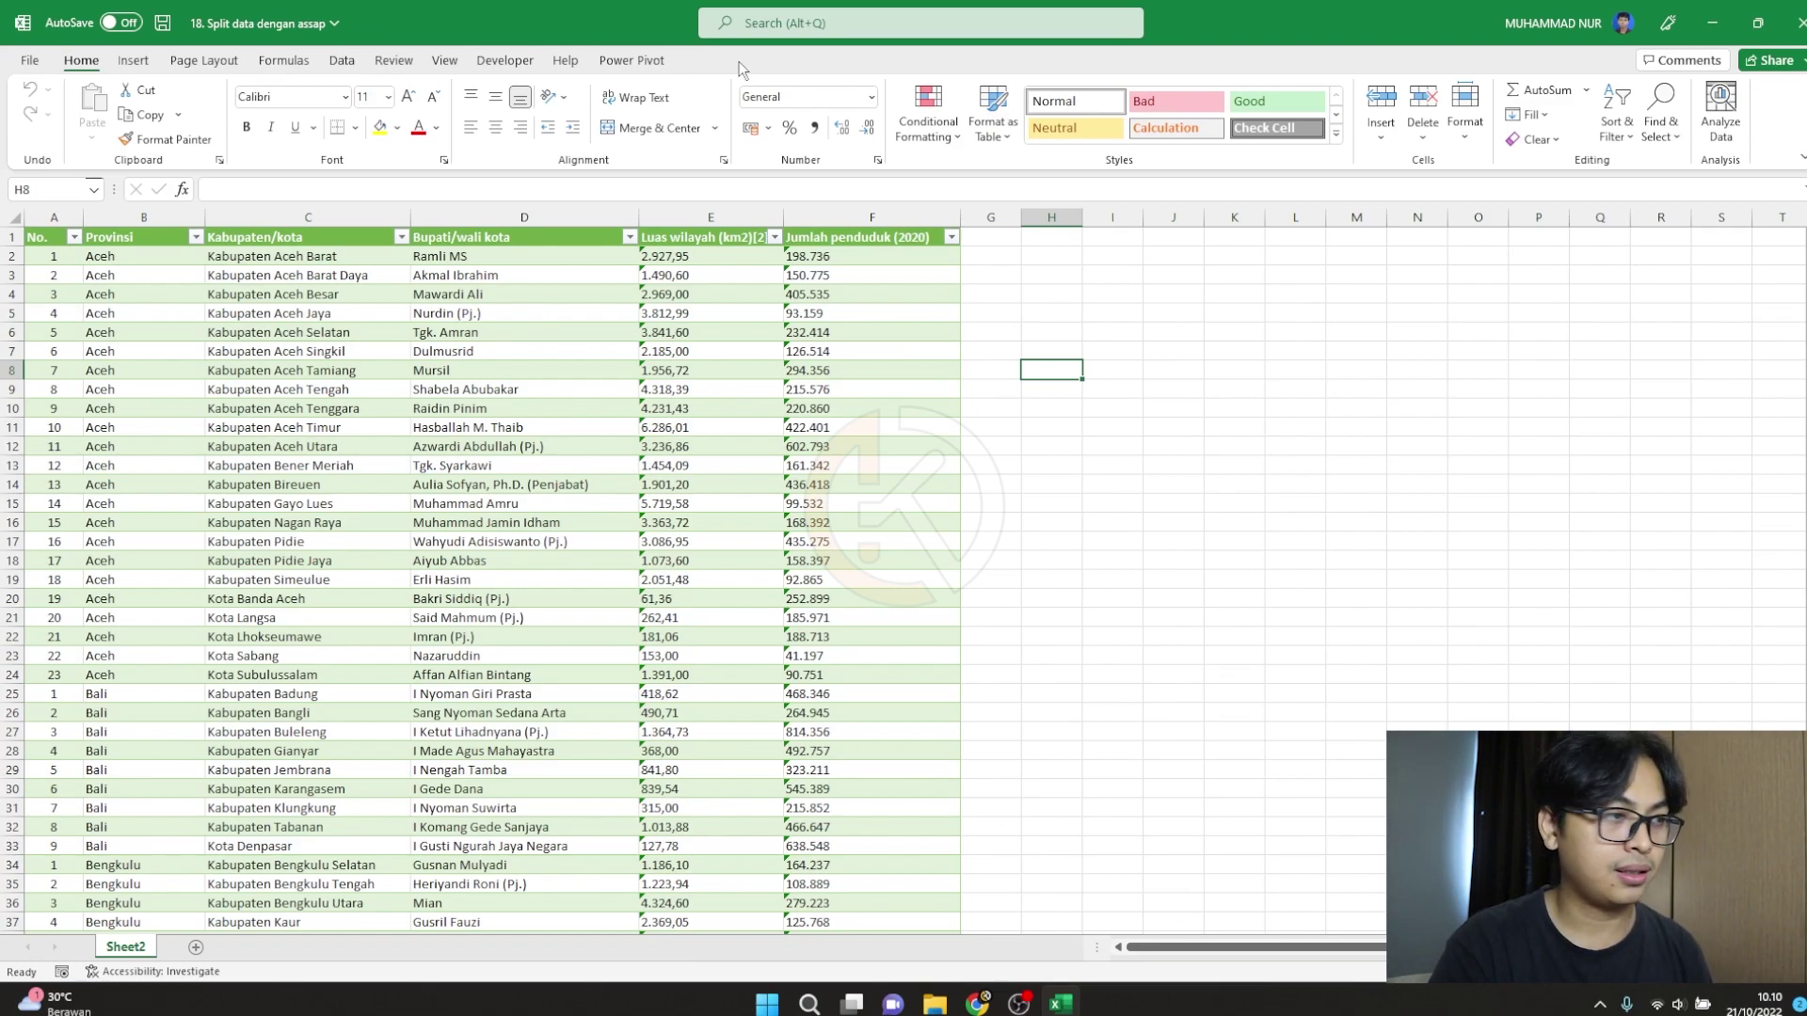
Tick ASAP Utilities 8.0.1 in Excel's add-ins list and load it
{"action": "left_click", "coordinate": [29, 62]}
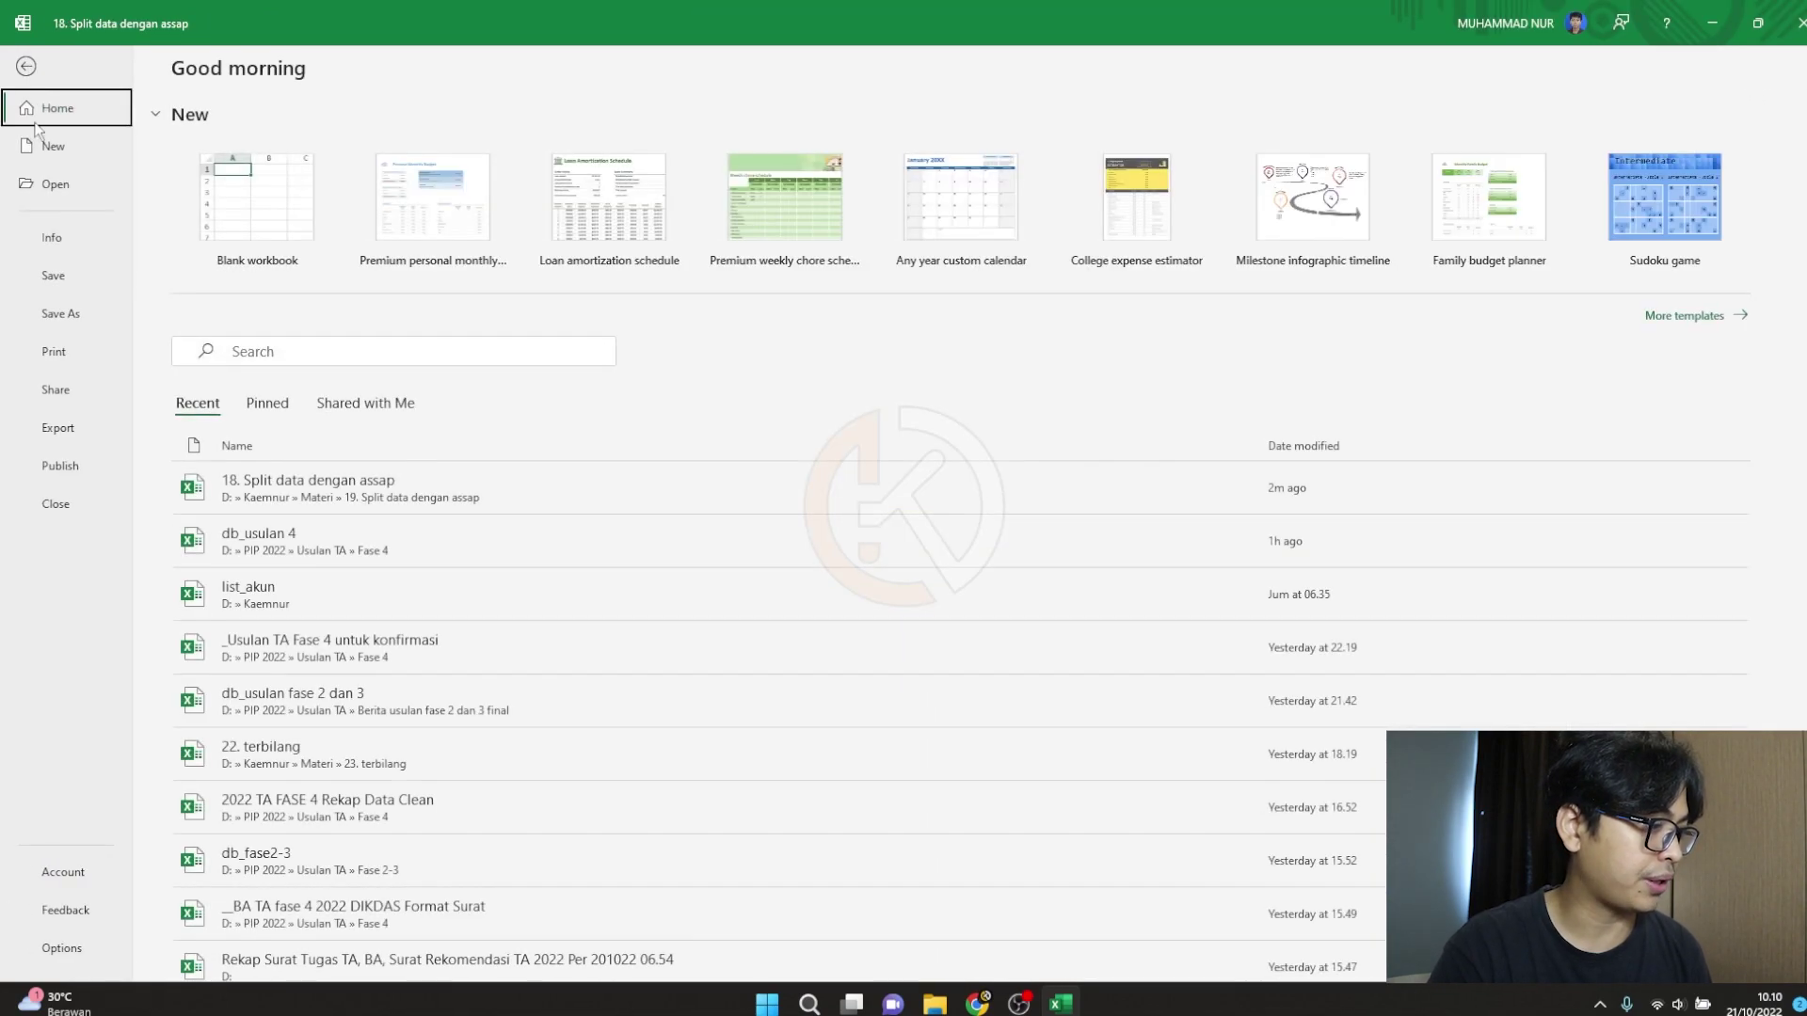
{"action": "left_click", "coordinate": [62, 948]}
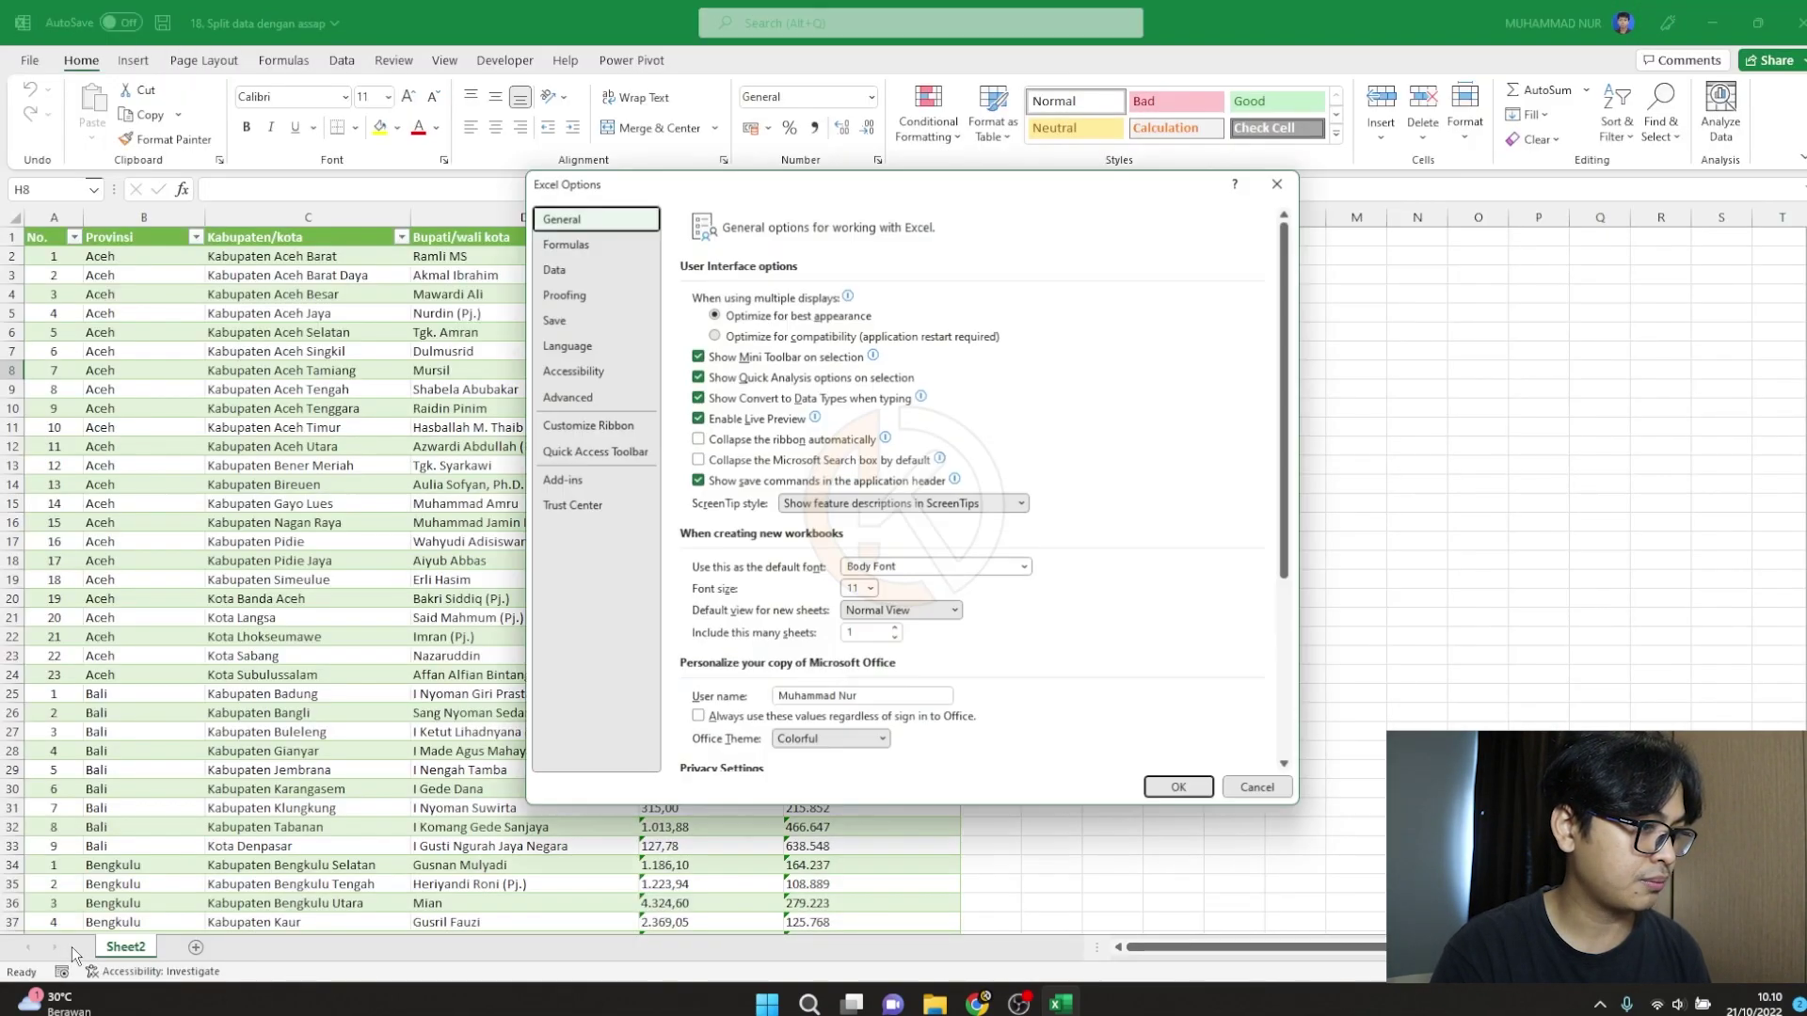
{"action": "left_click", "coordinate": [592, 482]}
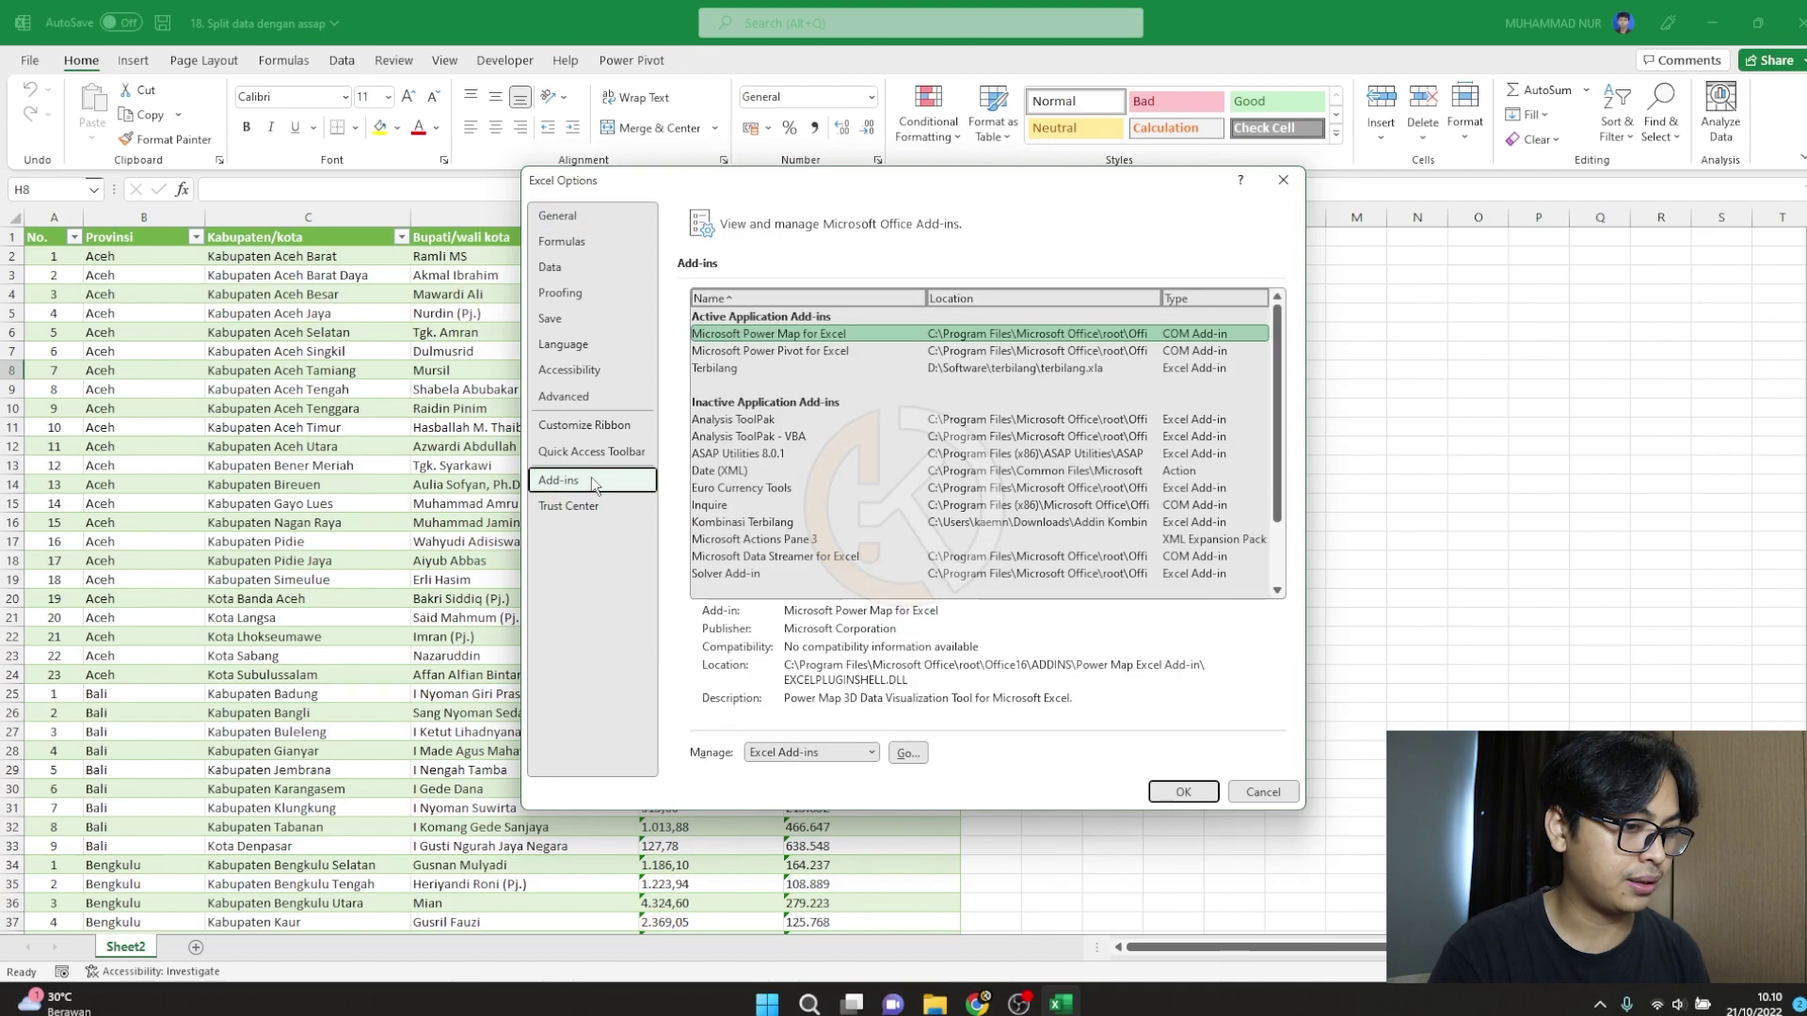
{"action": "left_click", "coordinate": [907, 754]}
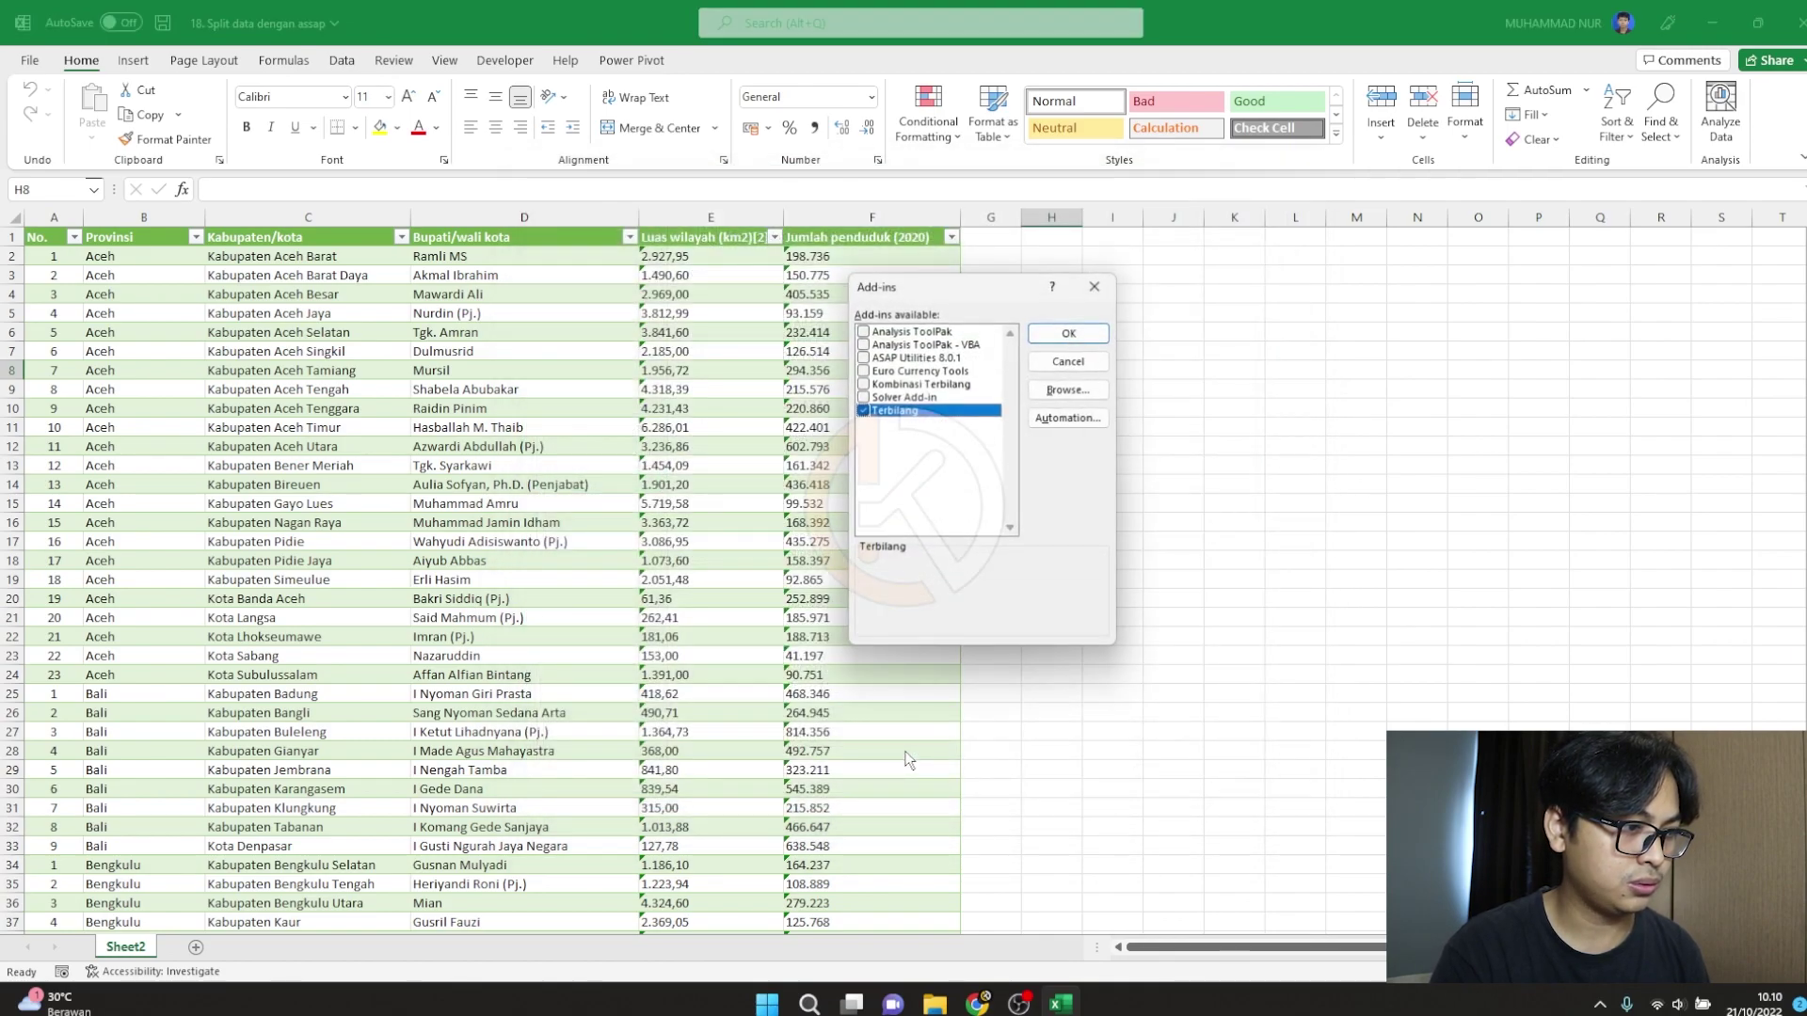
{"action": "left_click", "coordinate": [864, 358]}
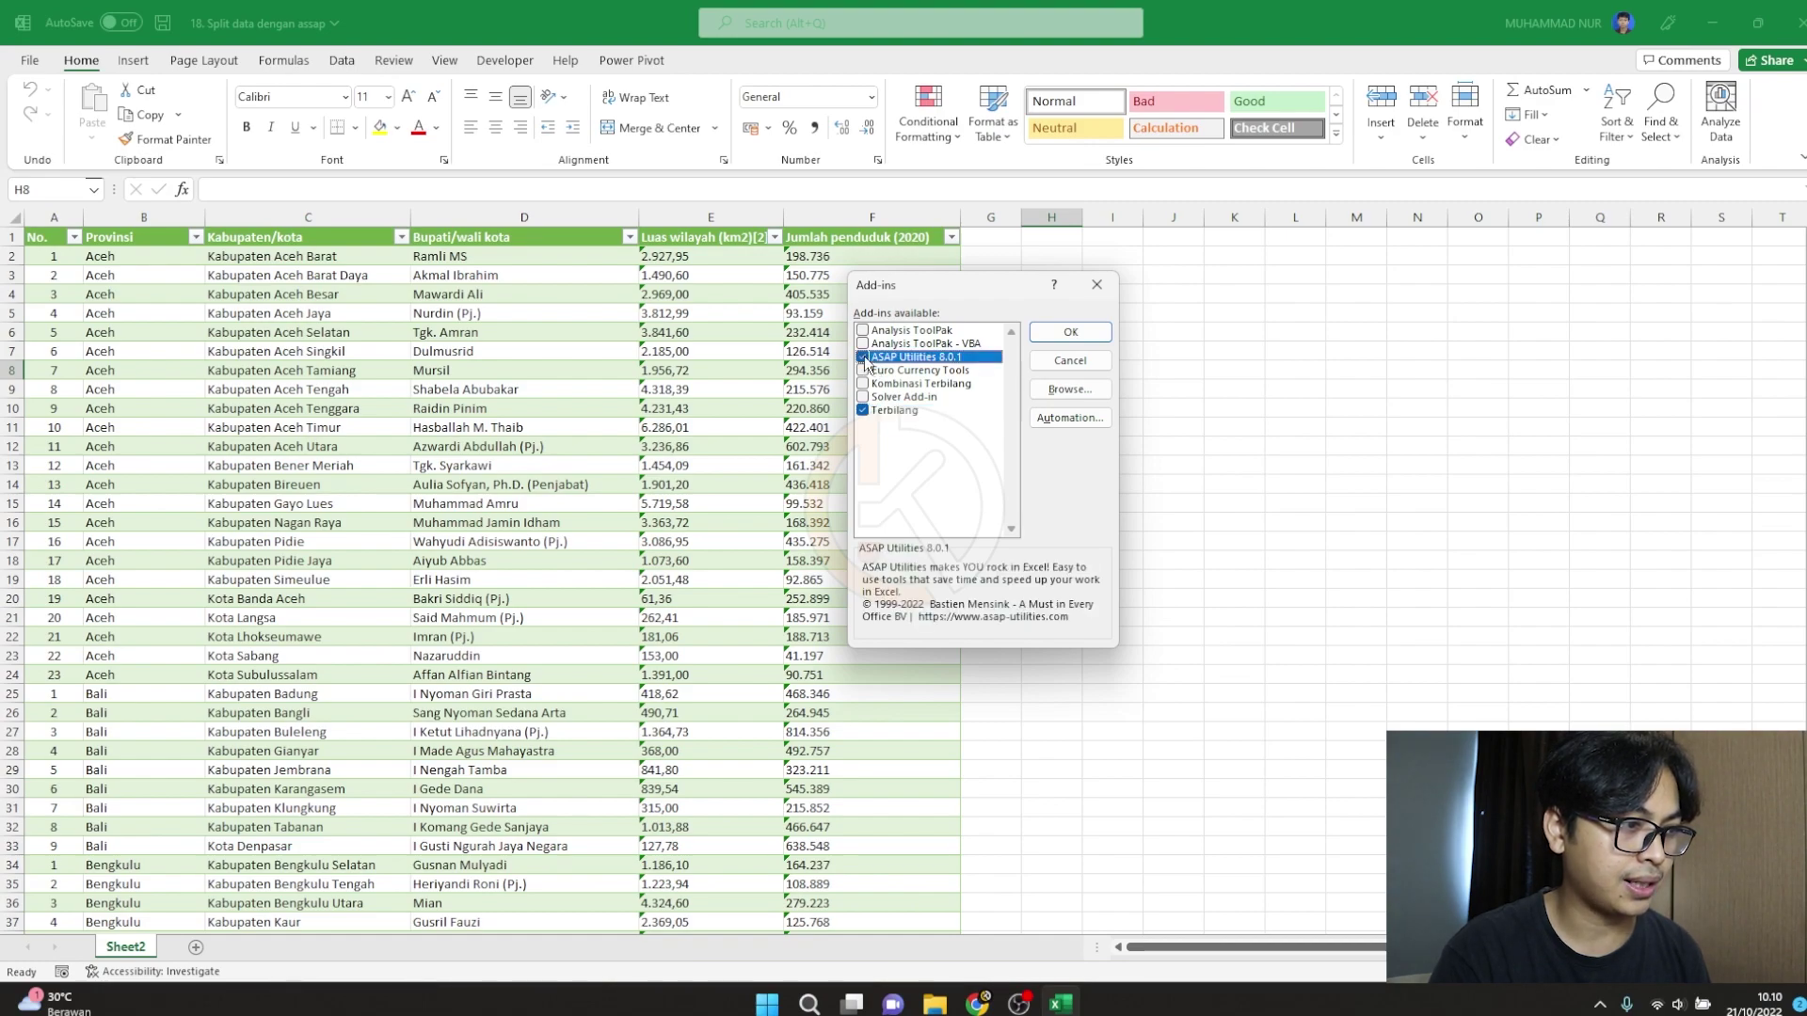
{"action": "left_click", "coordinate": [1071, 333]}
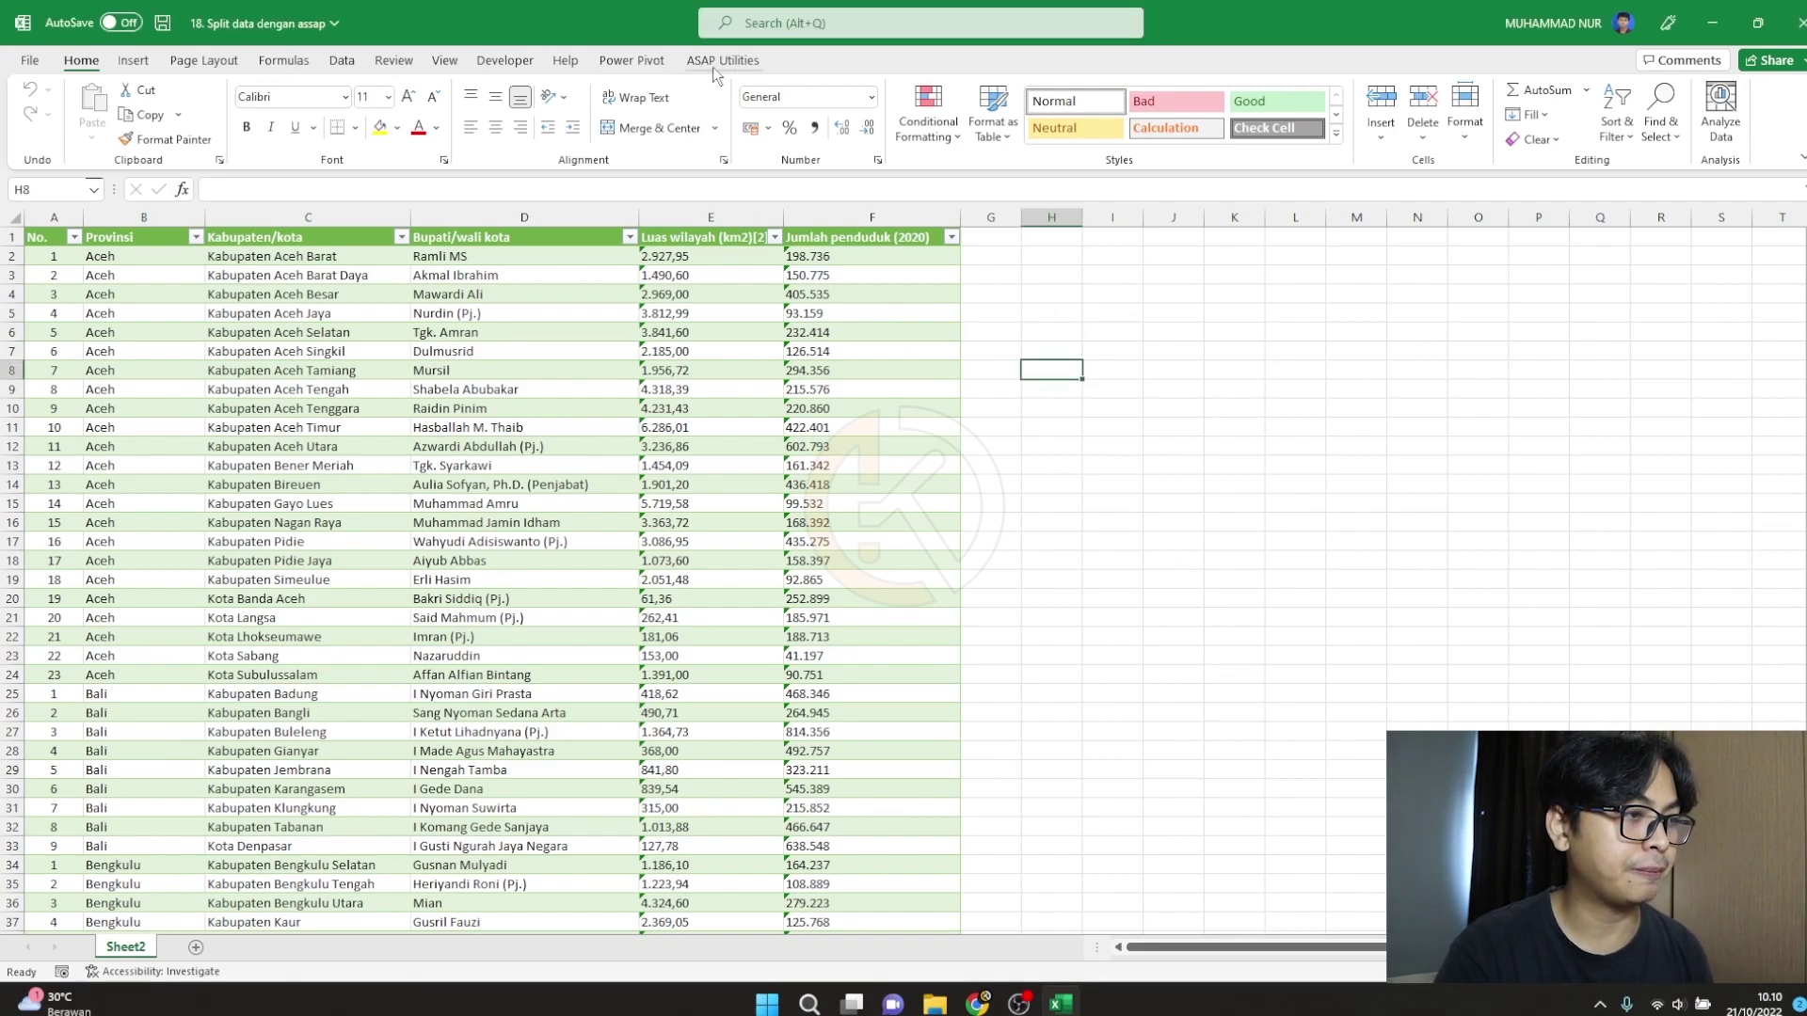
Select the whole province table, range A1:F208
{"action": "left_click", "coordinate": [731, 299]}
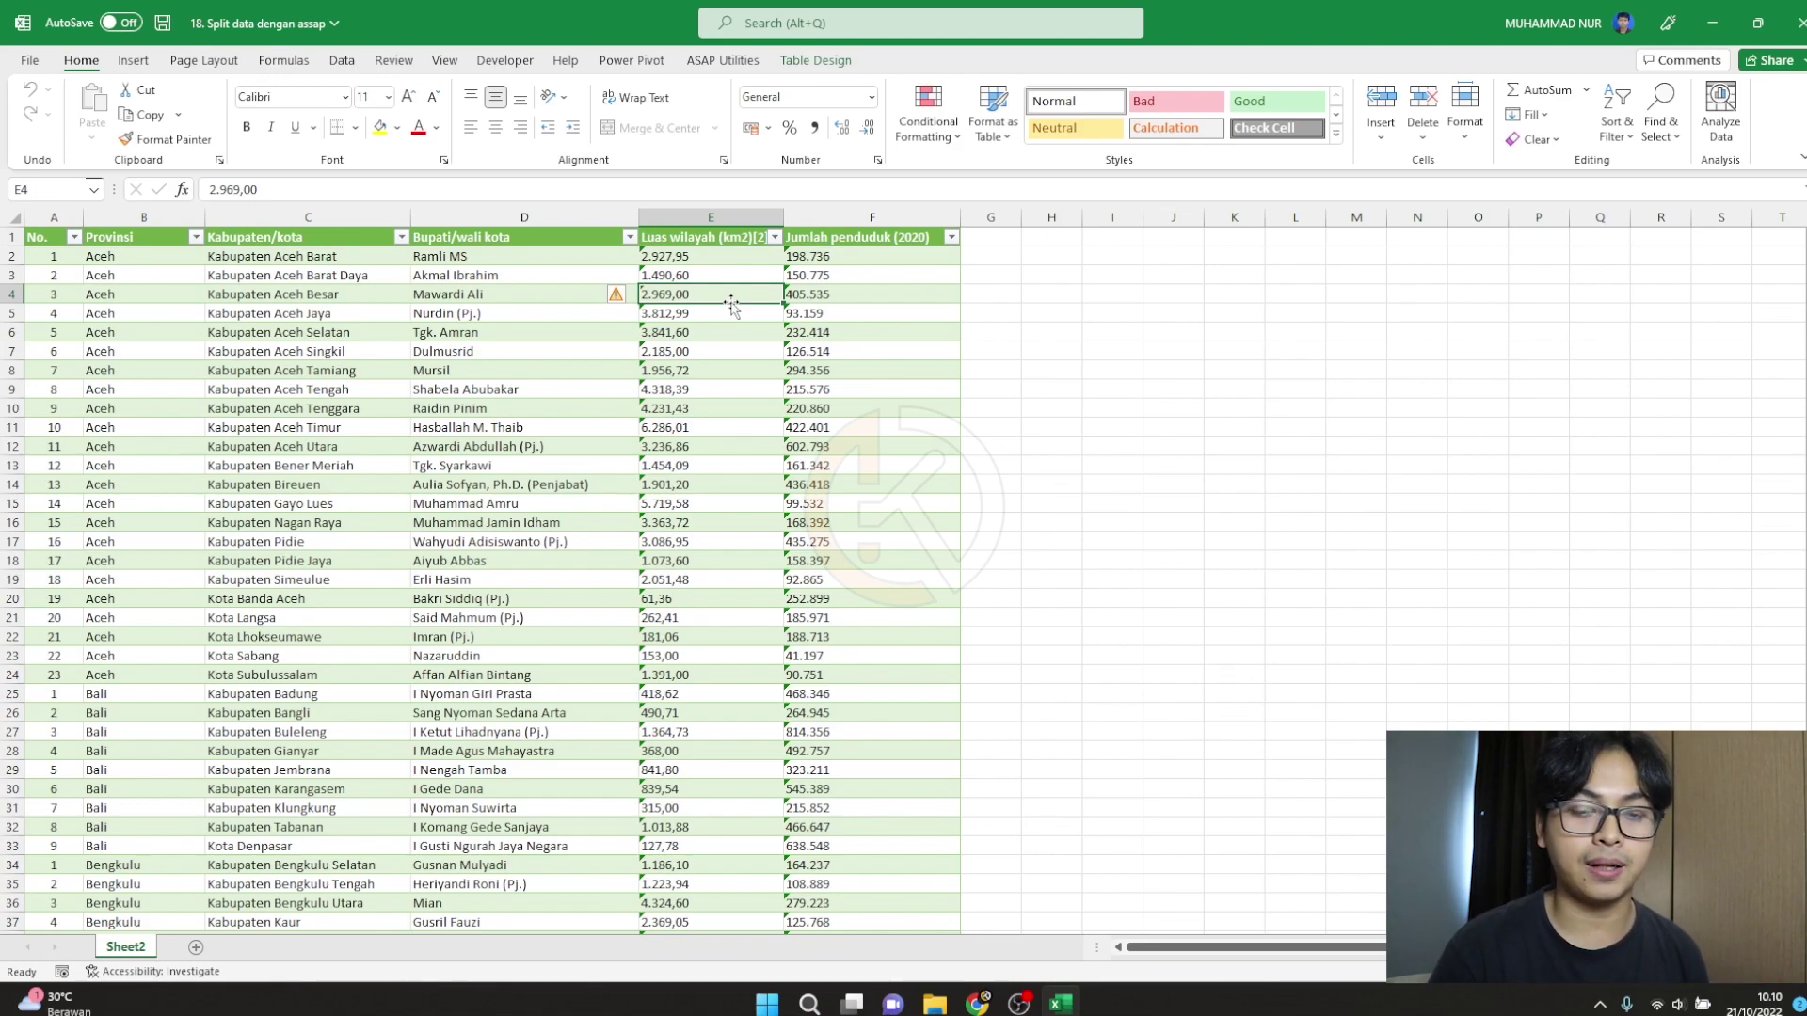
{"action": "left_click", "coordinate": [43, 237]}
{"action": "key", "text": "ctrl+a"}
{"action": "scroll", "coordinate": [1644, 609], "scroll_direction": "down", "scroll_amount": 20}
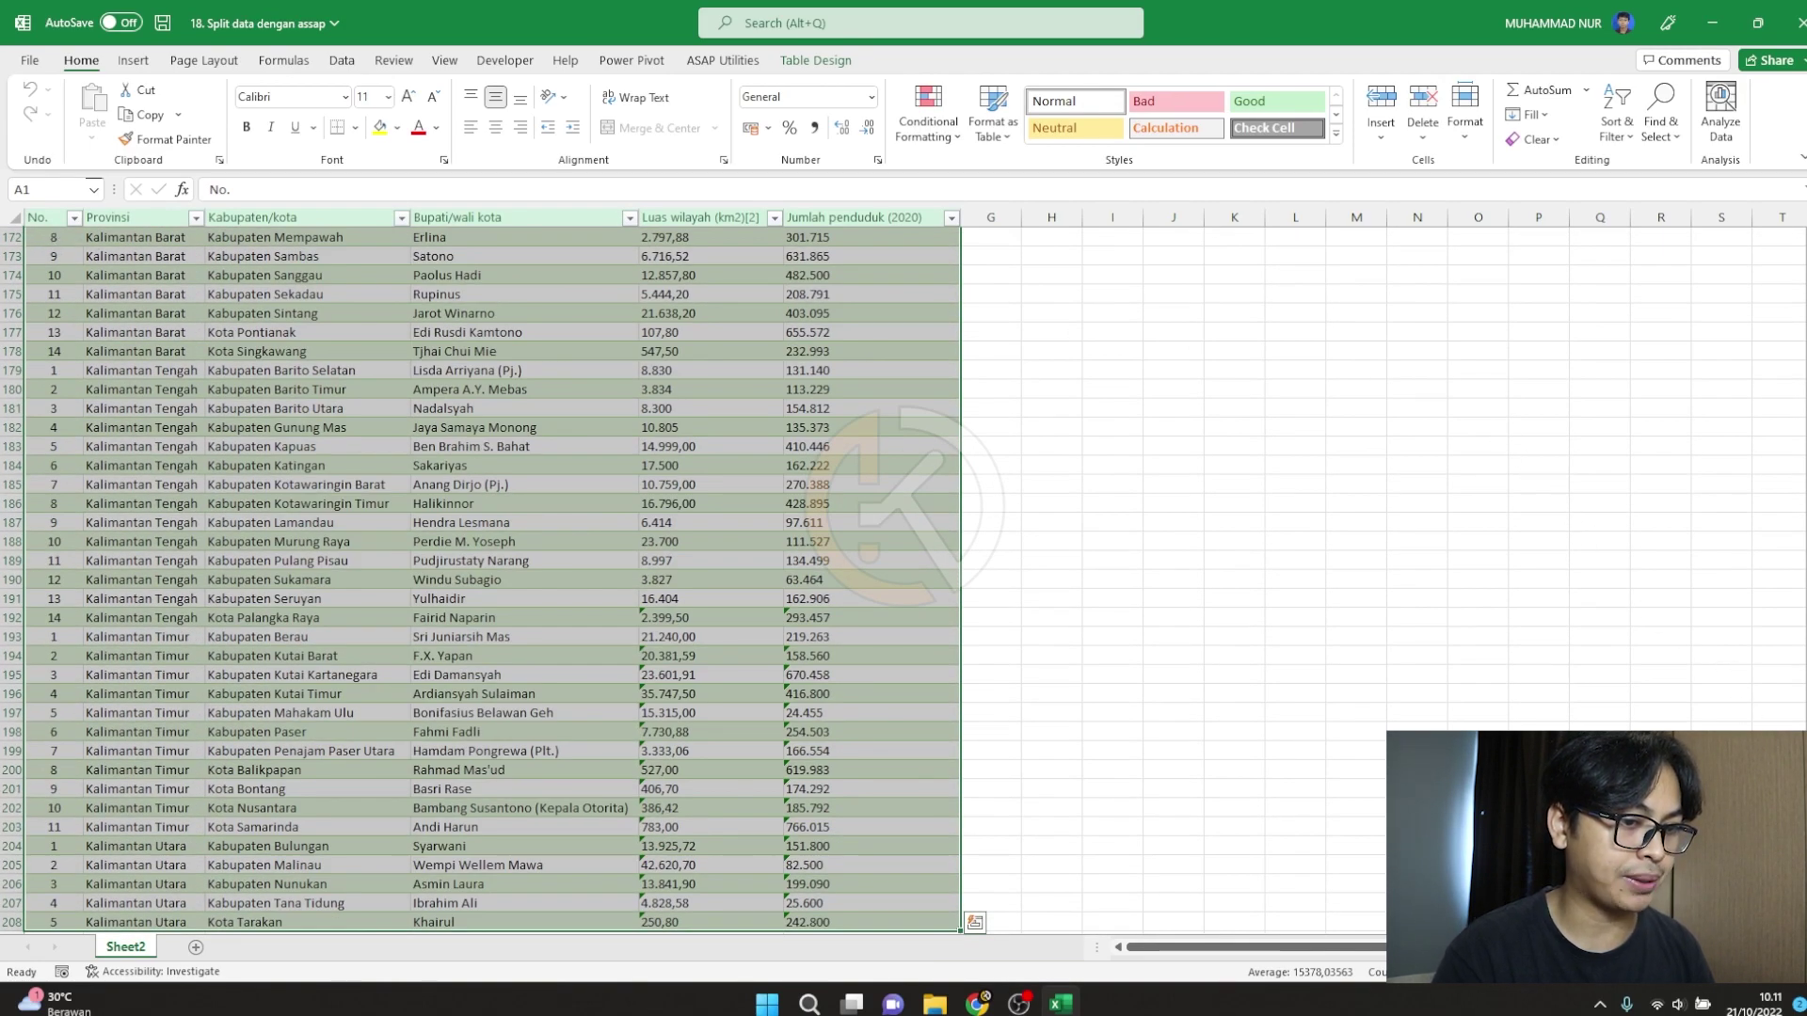
{"action": "scroll", "coordinate": [492, 564], "scroll_direction": "up", "scroll_amount": 20}
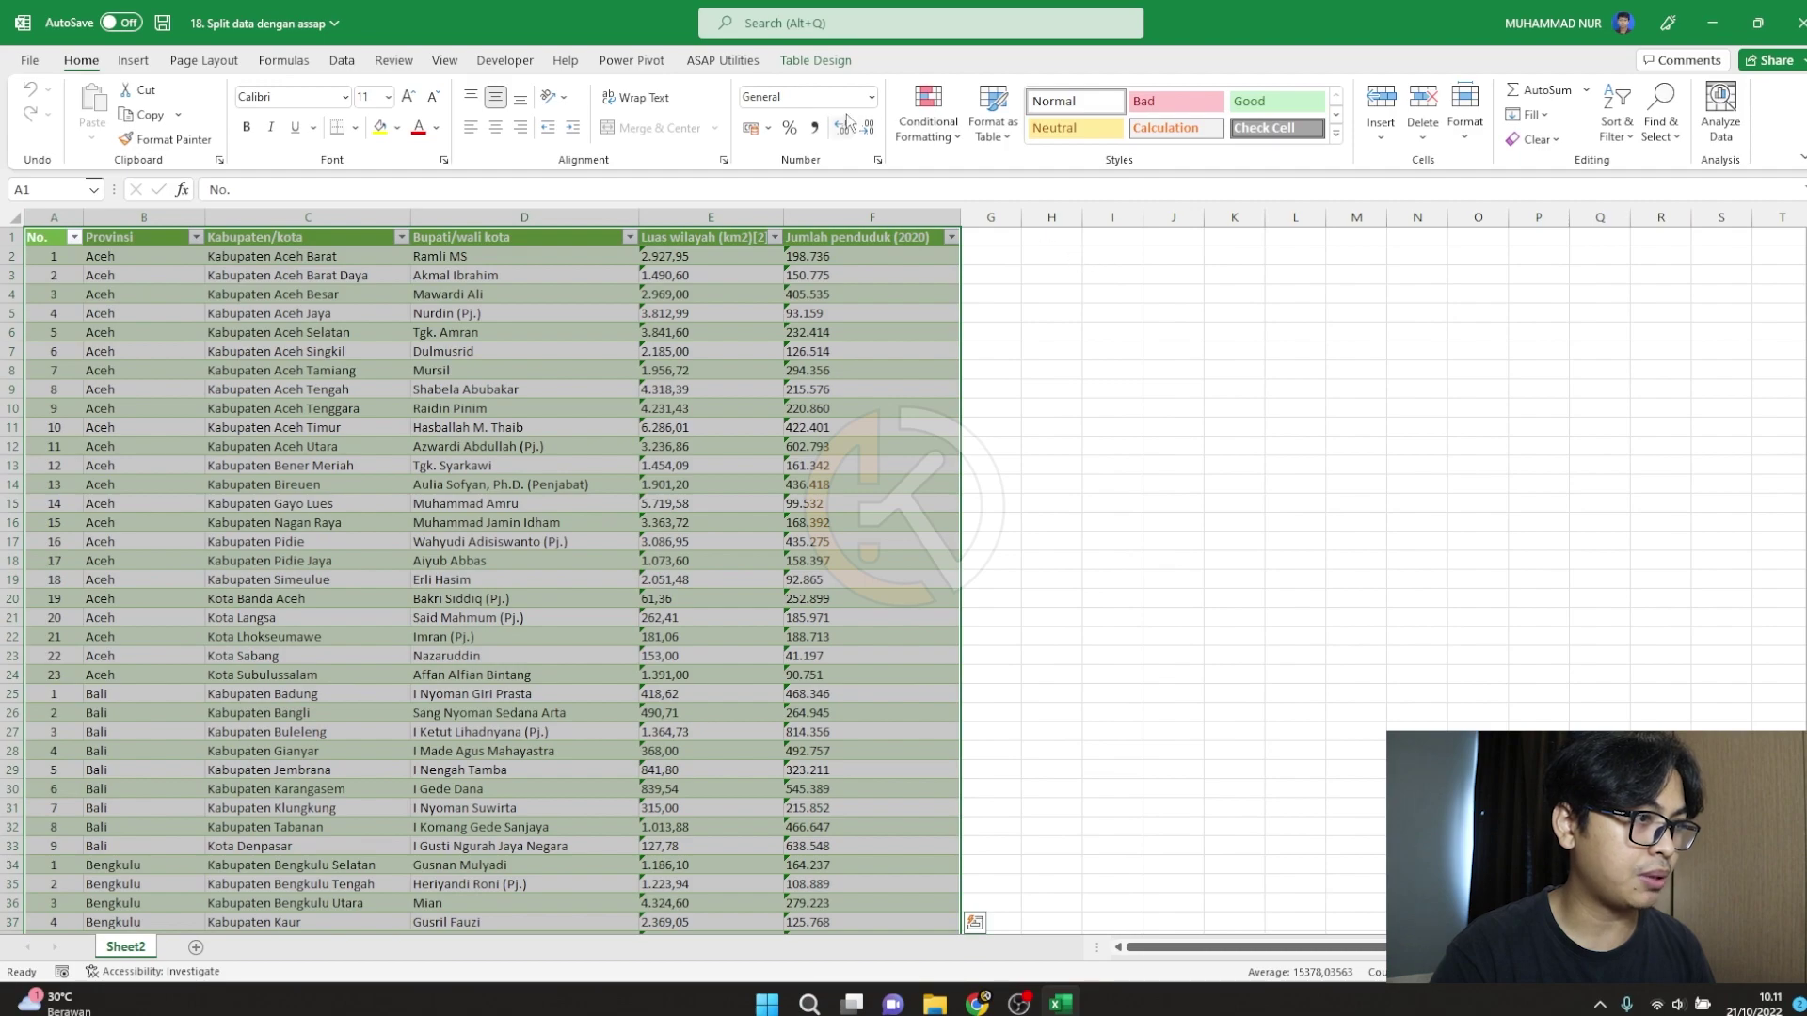
Open ASAP Utilities' split-range-into-worksheets tool and split at each change in B - Provinsi
{"action": "left_click", "coordinate": [734, 67]}
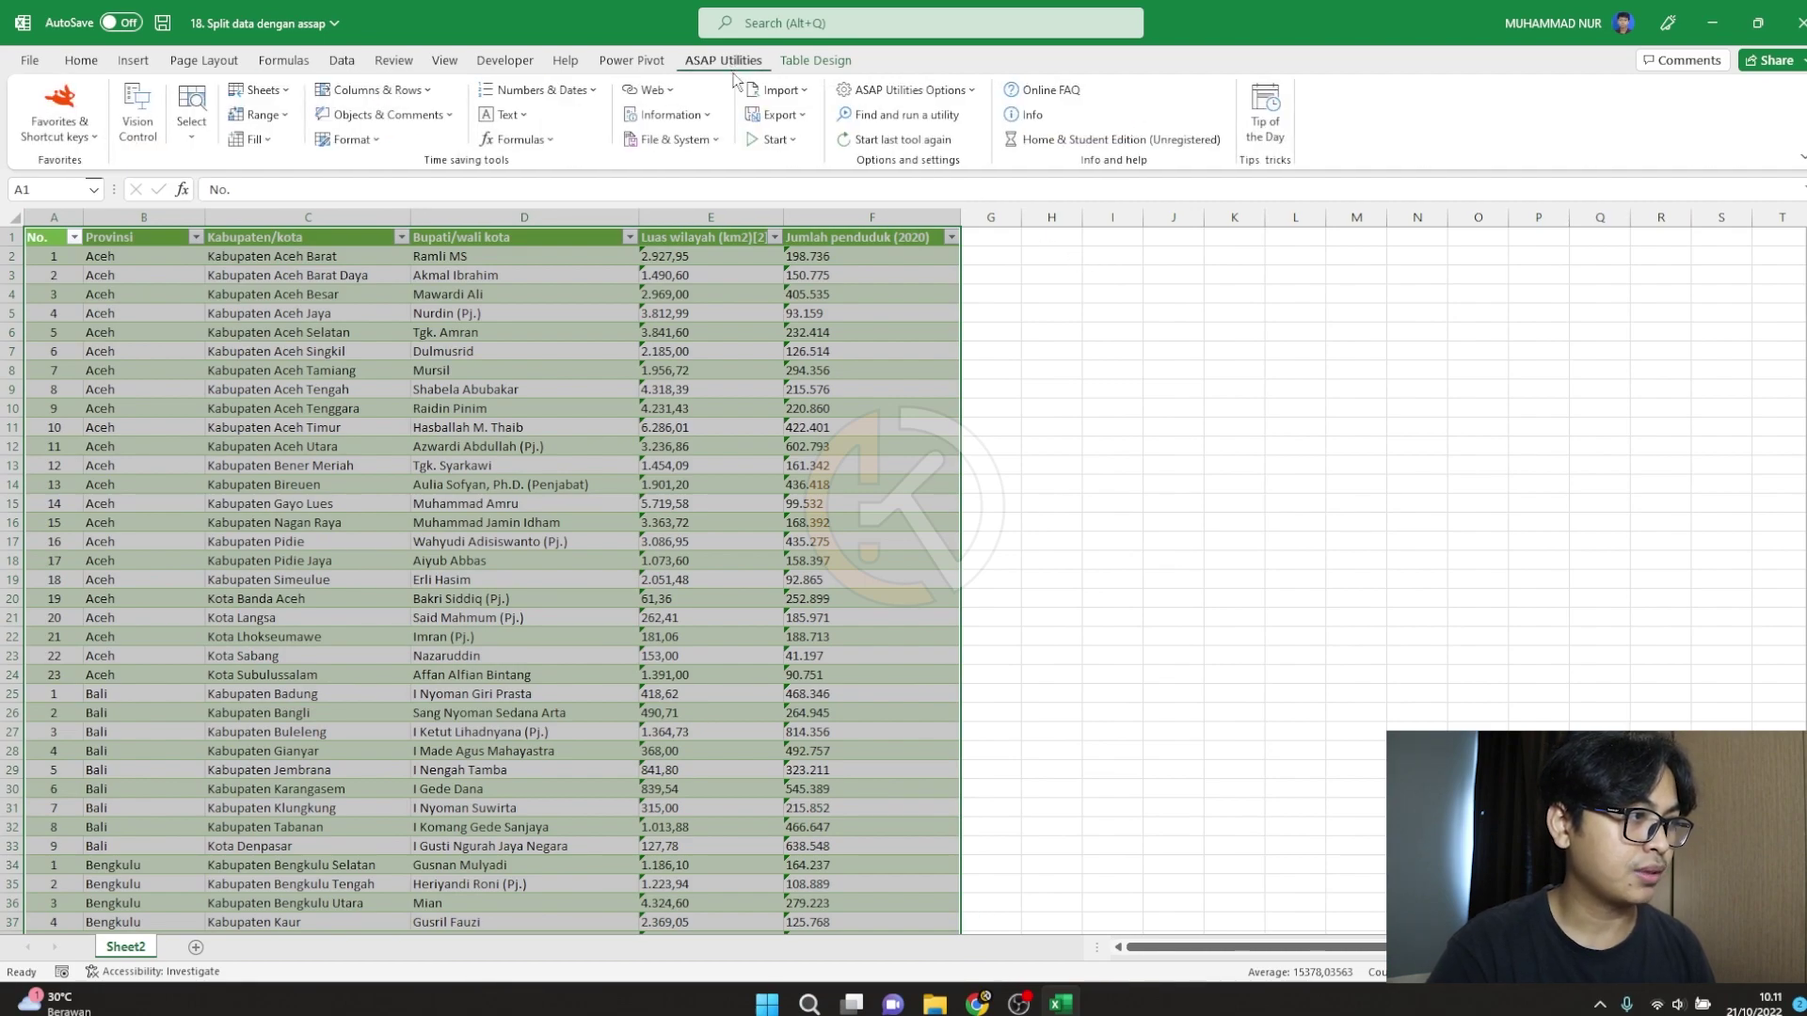
{"action": "left_click", "coordinate": [258, 89]}
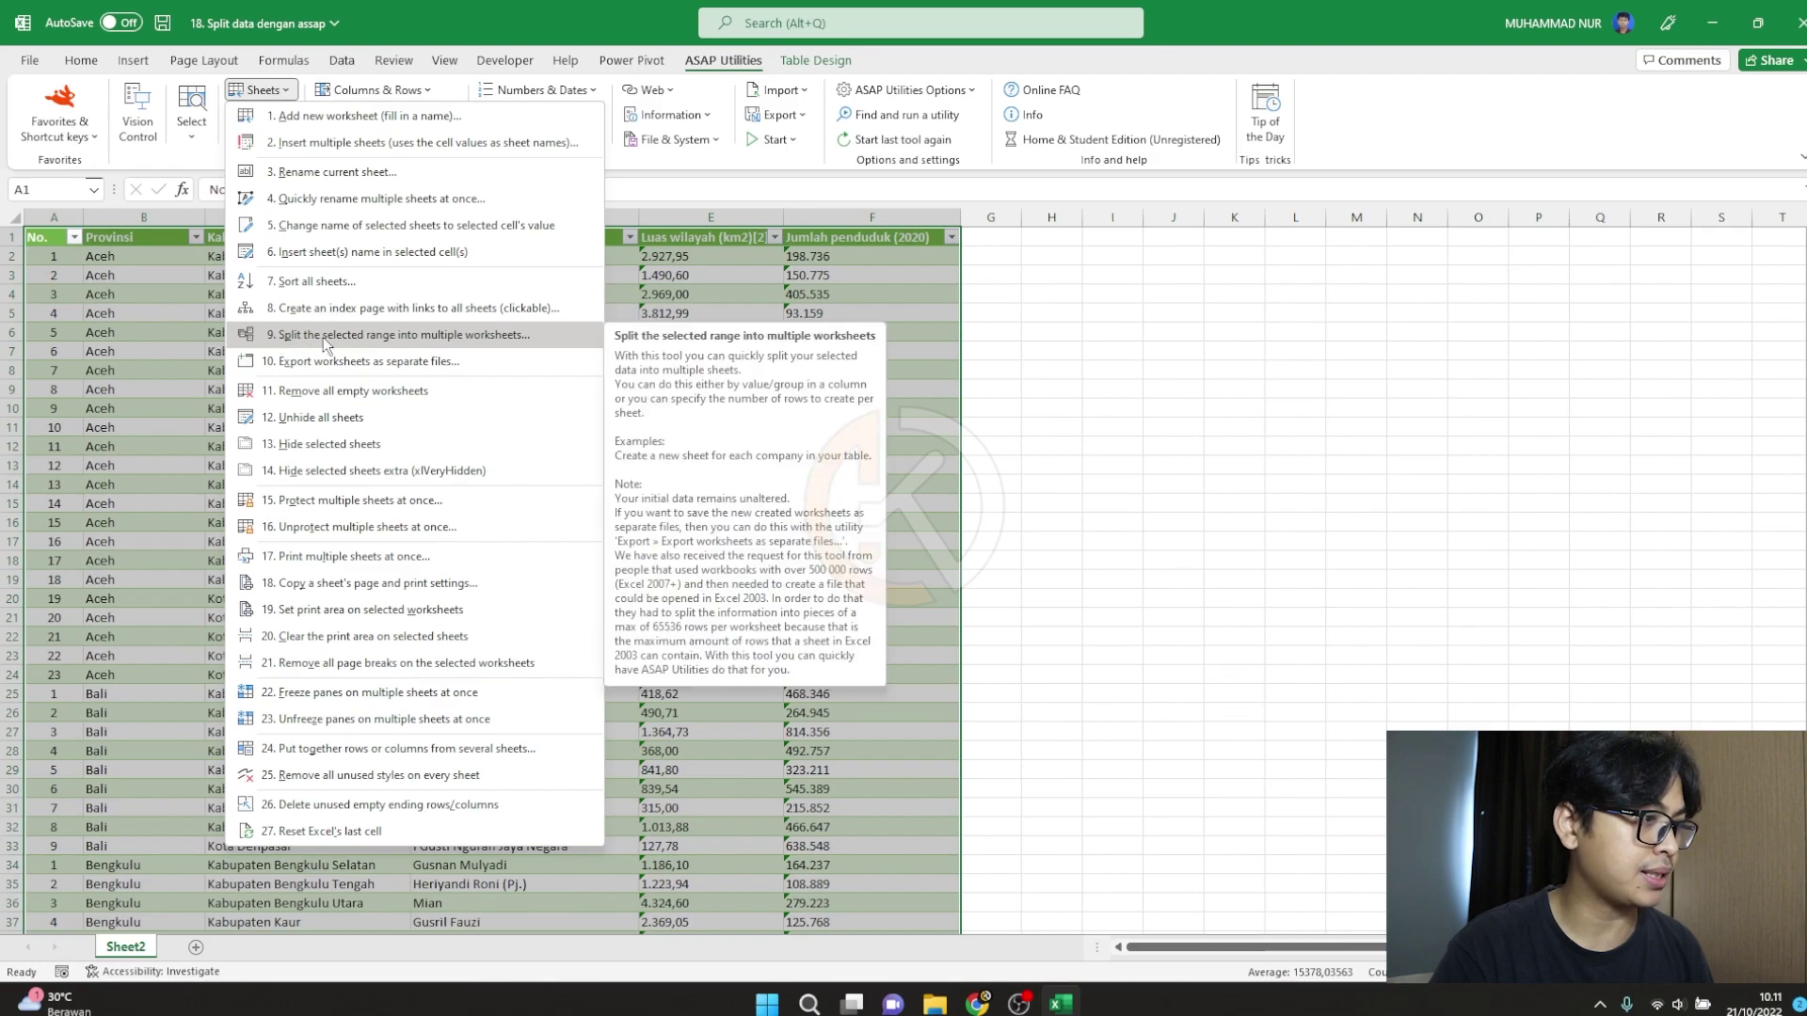
{"action": "left_click", "coordinate": [500, 337]}
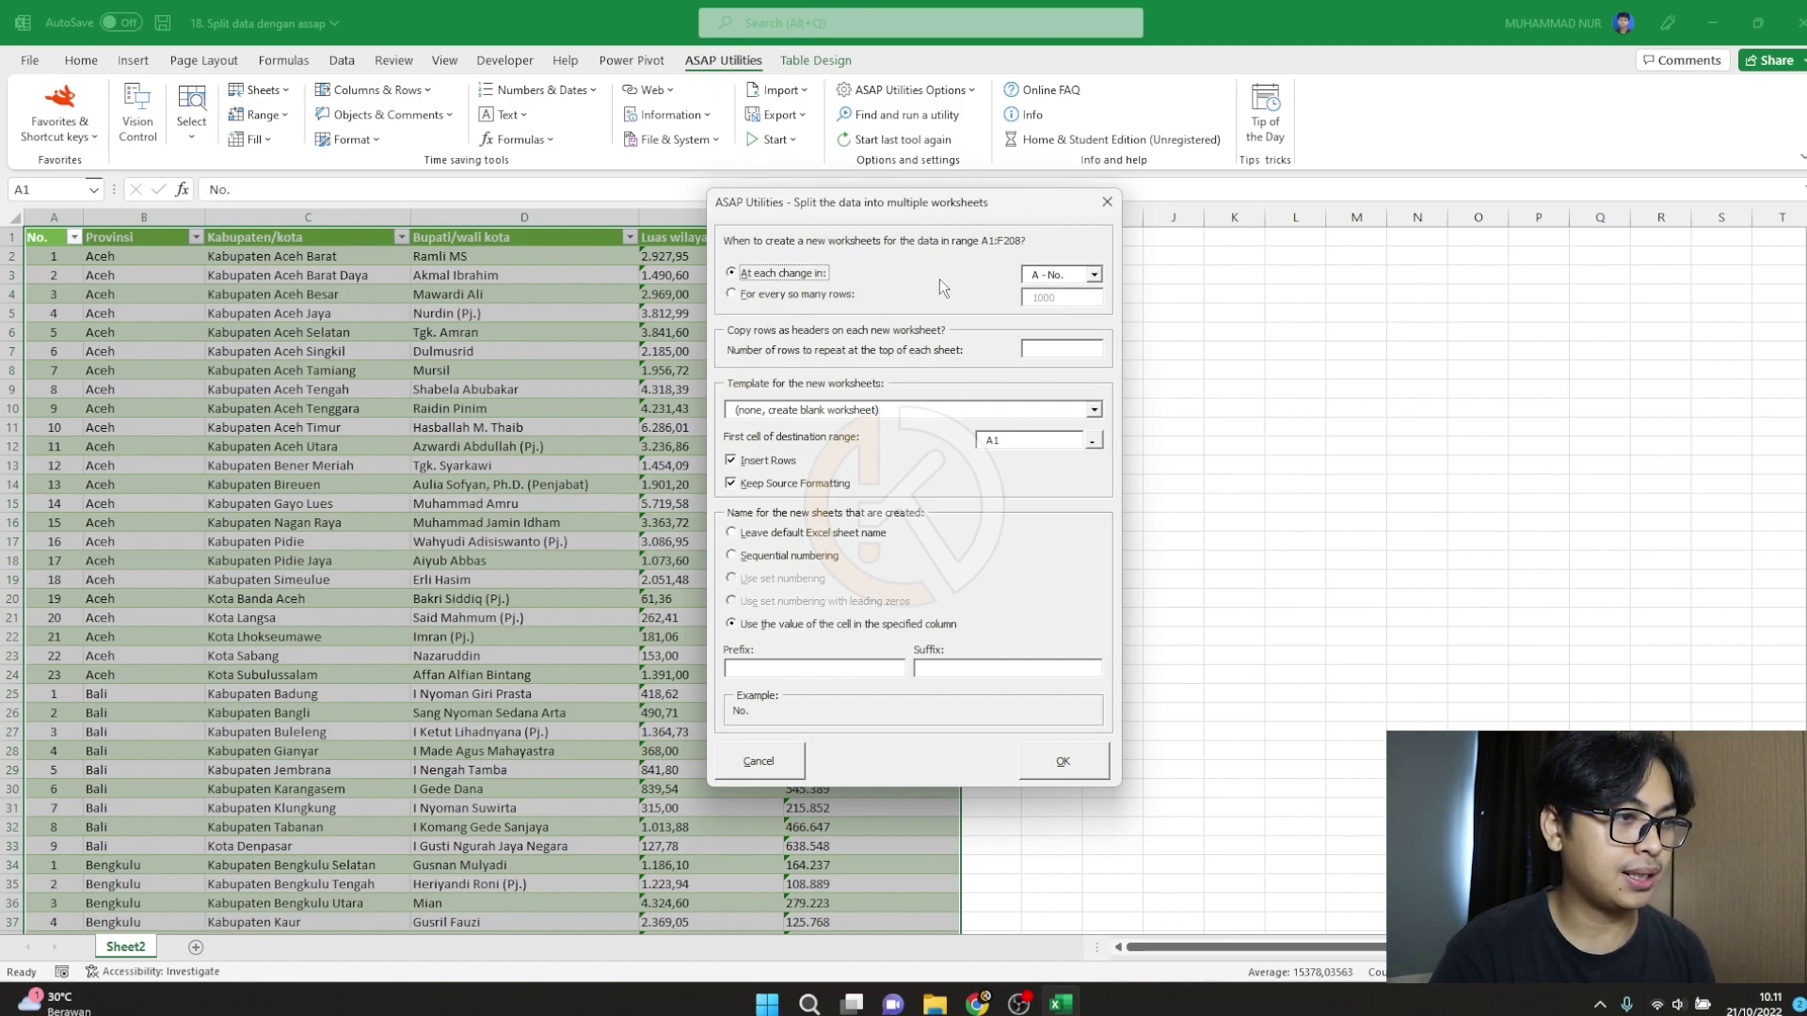
{"action": "left_click_drag", "start_coordinate": [968, 209], "coordinate": [923, 209]}
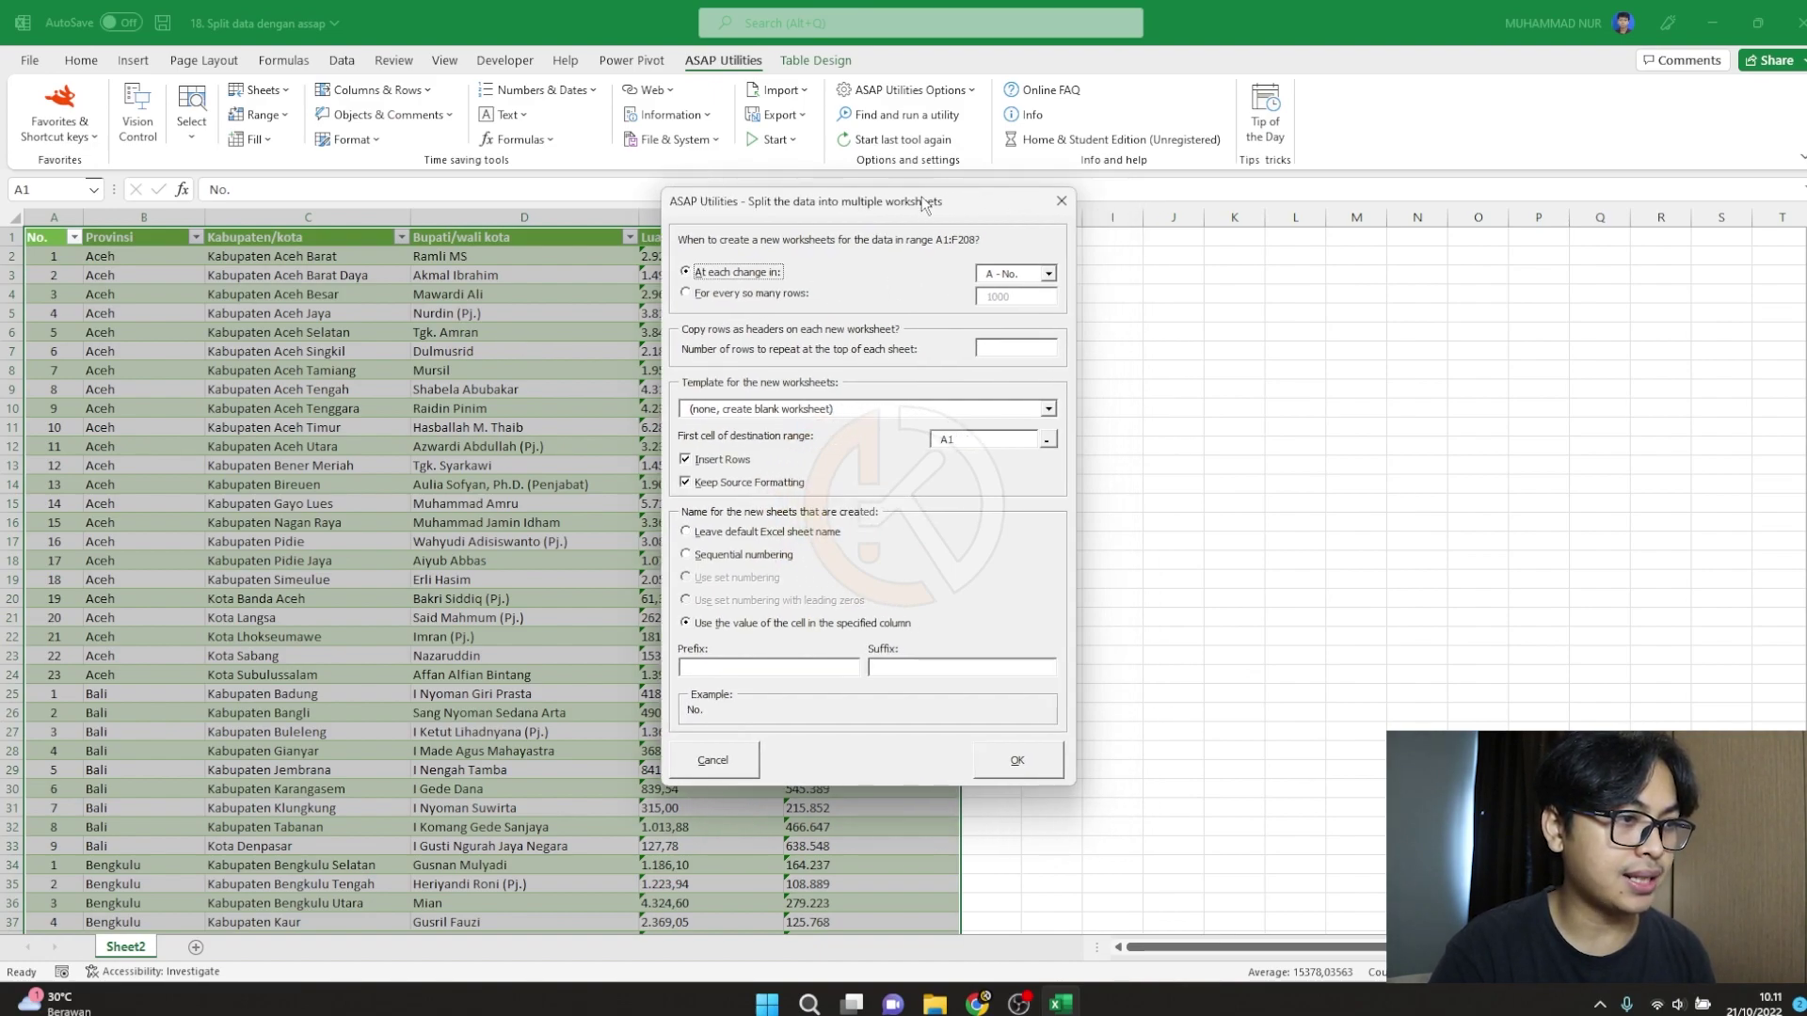
{"action": "left_click", "coordinate": [1021, 283]}
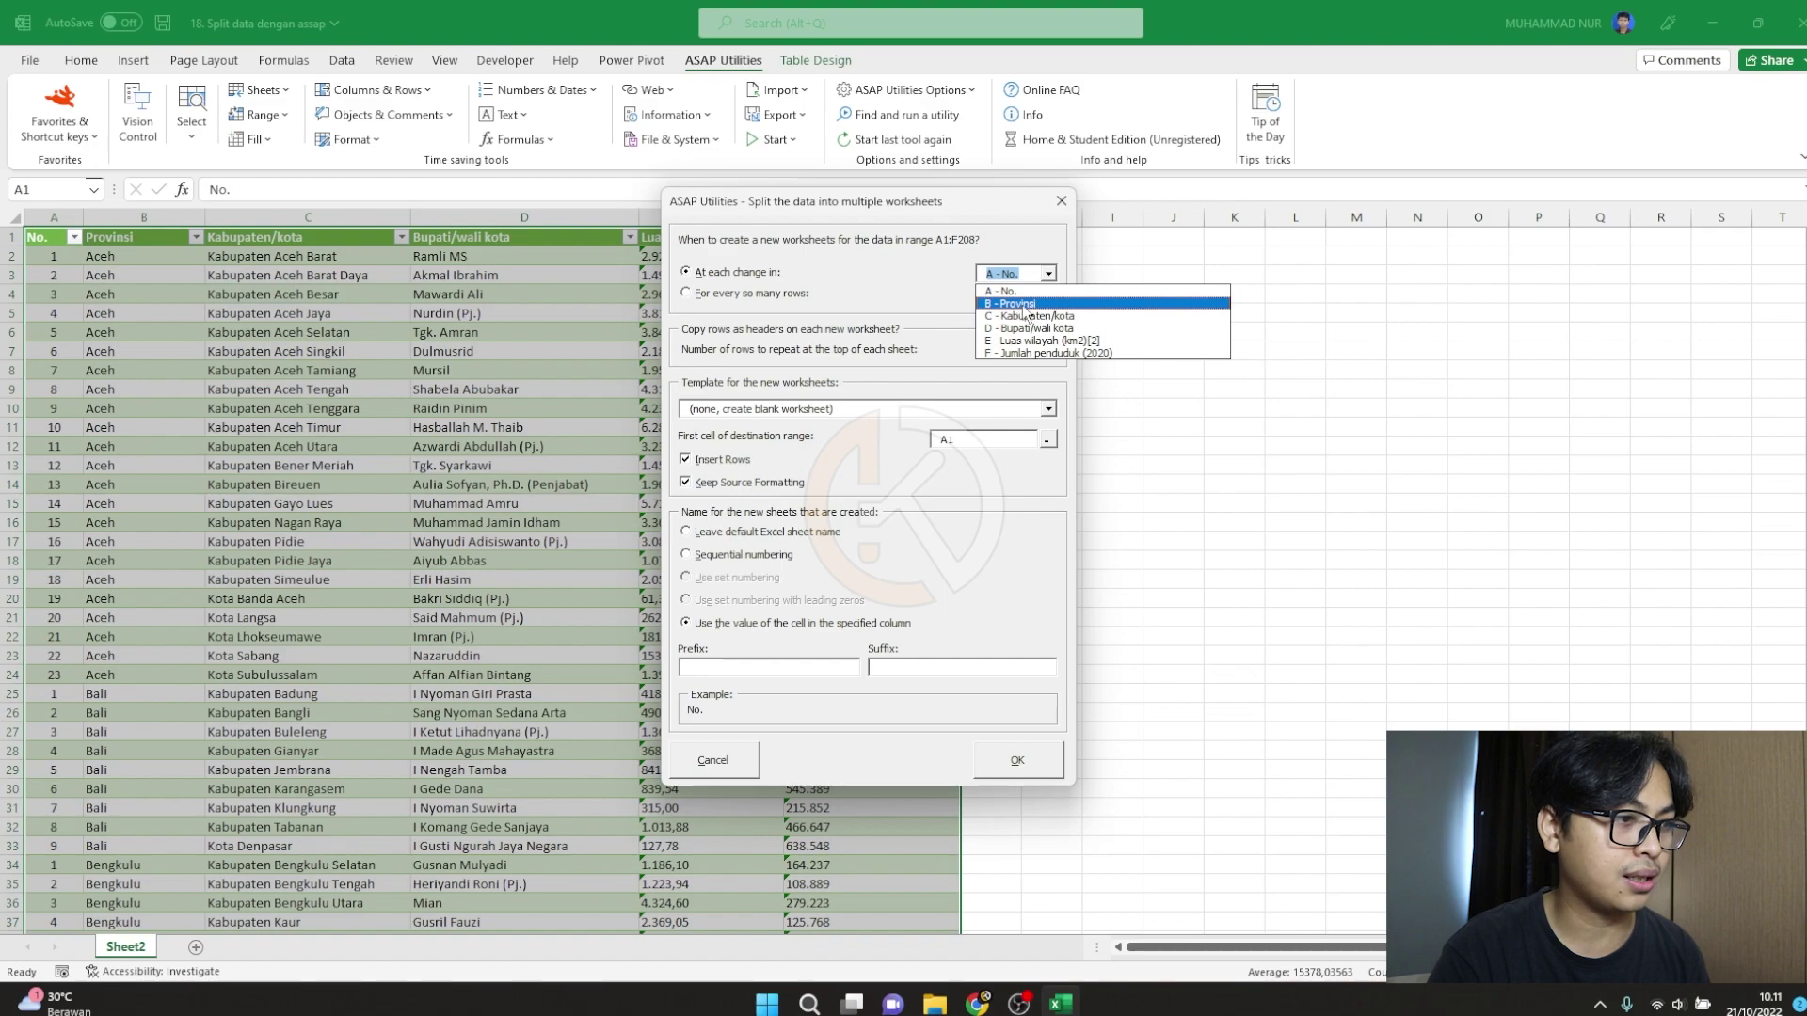
{"action": "left_click", "coordinate": [1033, 304]}
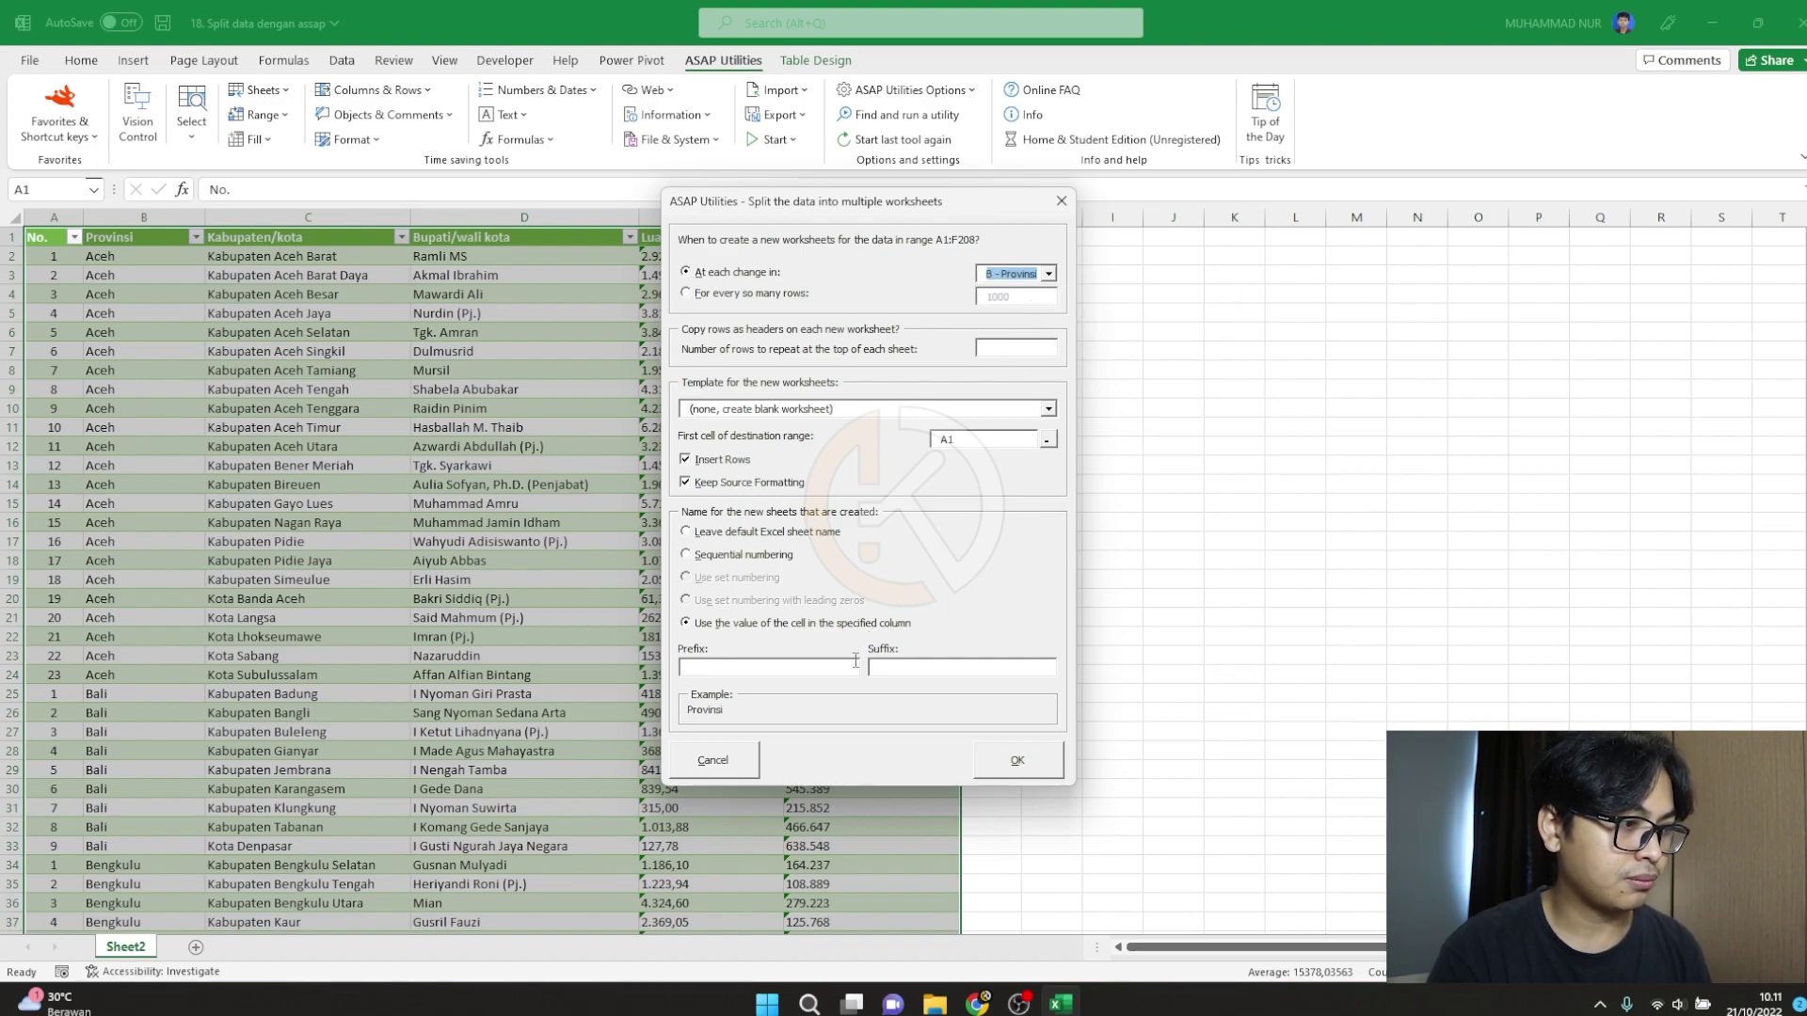
Run the split and view the Aceh, Bali, Bengkulu, Banten and DI Yogyakarta sheets
{"action": "left_click", "coordinate": [1024, 760]}
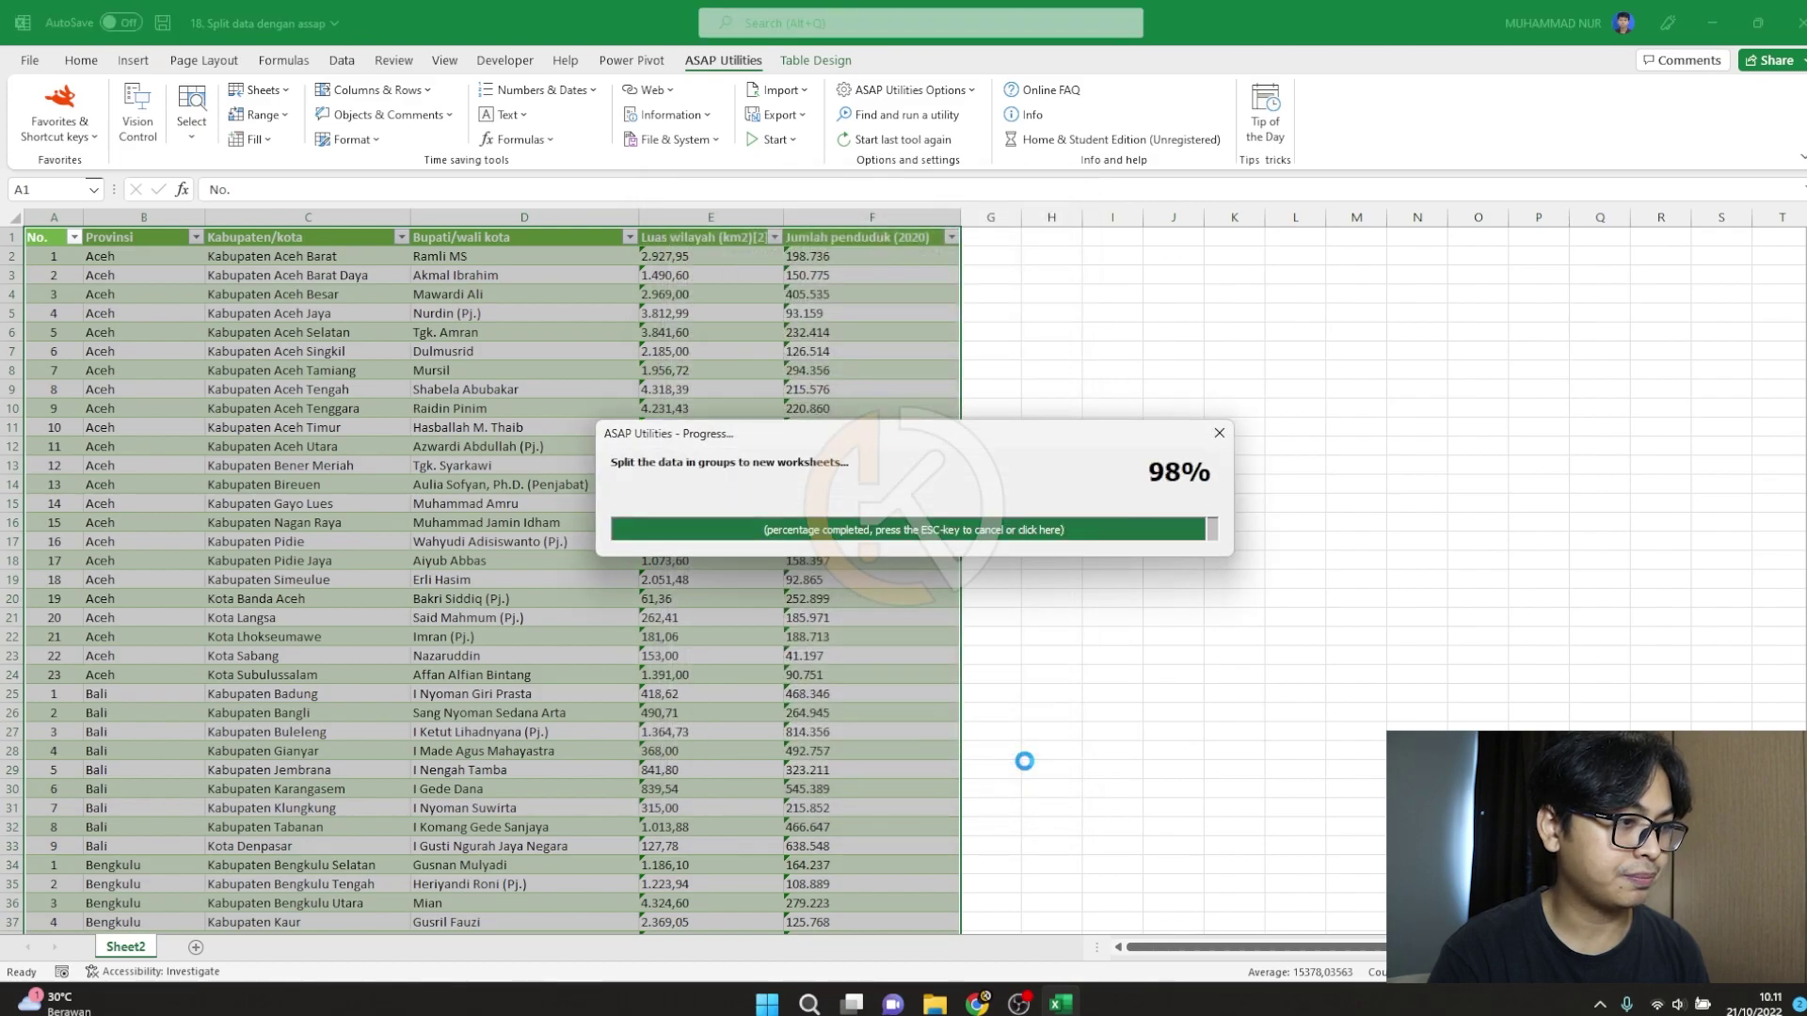
{"action": "left_click", "coordinate": [253, 949]}
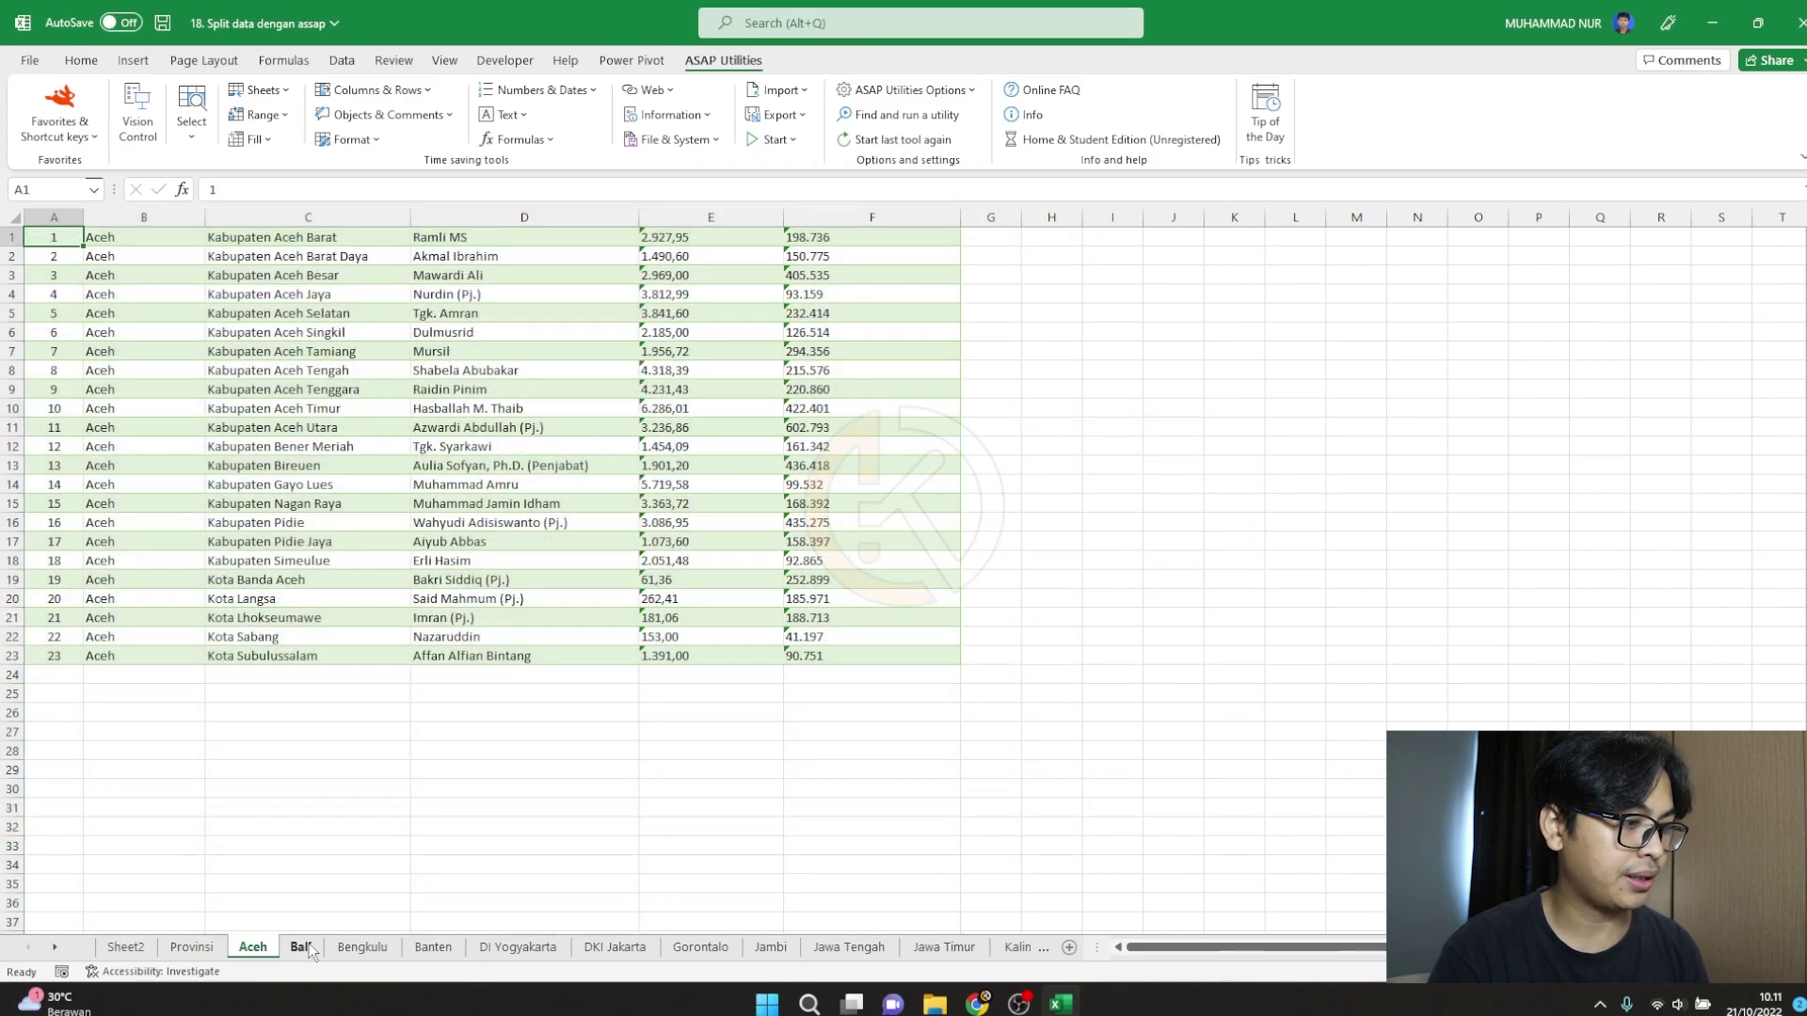
{"action": "left_click", "coordinate": [300, 949]}
{"action": "left_click", "coordinate": [361, 949]}
{"action": "left_click", "coordinate": [433, 948]}
{"action": "left_click", "coordinate": [517, 949]}
Check the DKI Jakarta, Gorontalo, Jambi, Jawa Tengah, Jawa Timur and Kalimantan Selatan sheets
{"action": "left_click", "coordinate": [600, 948]}
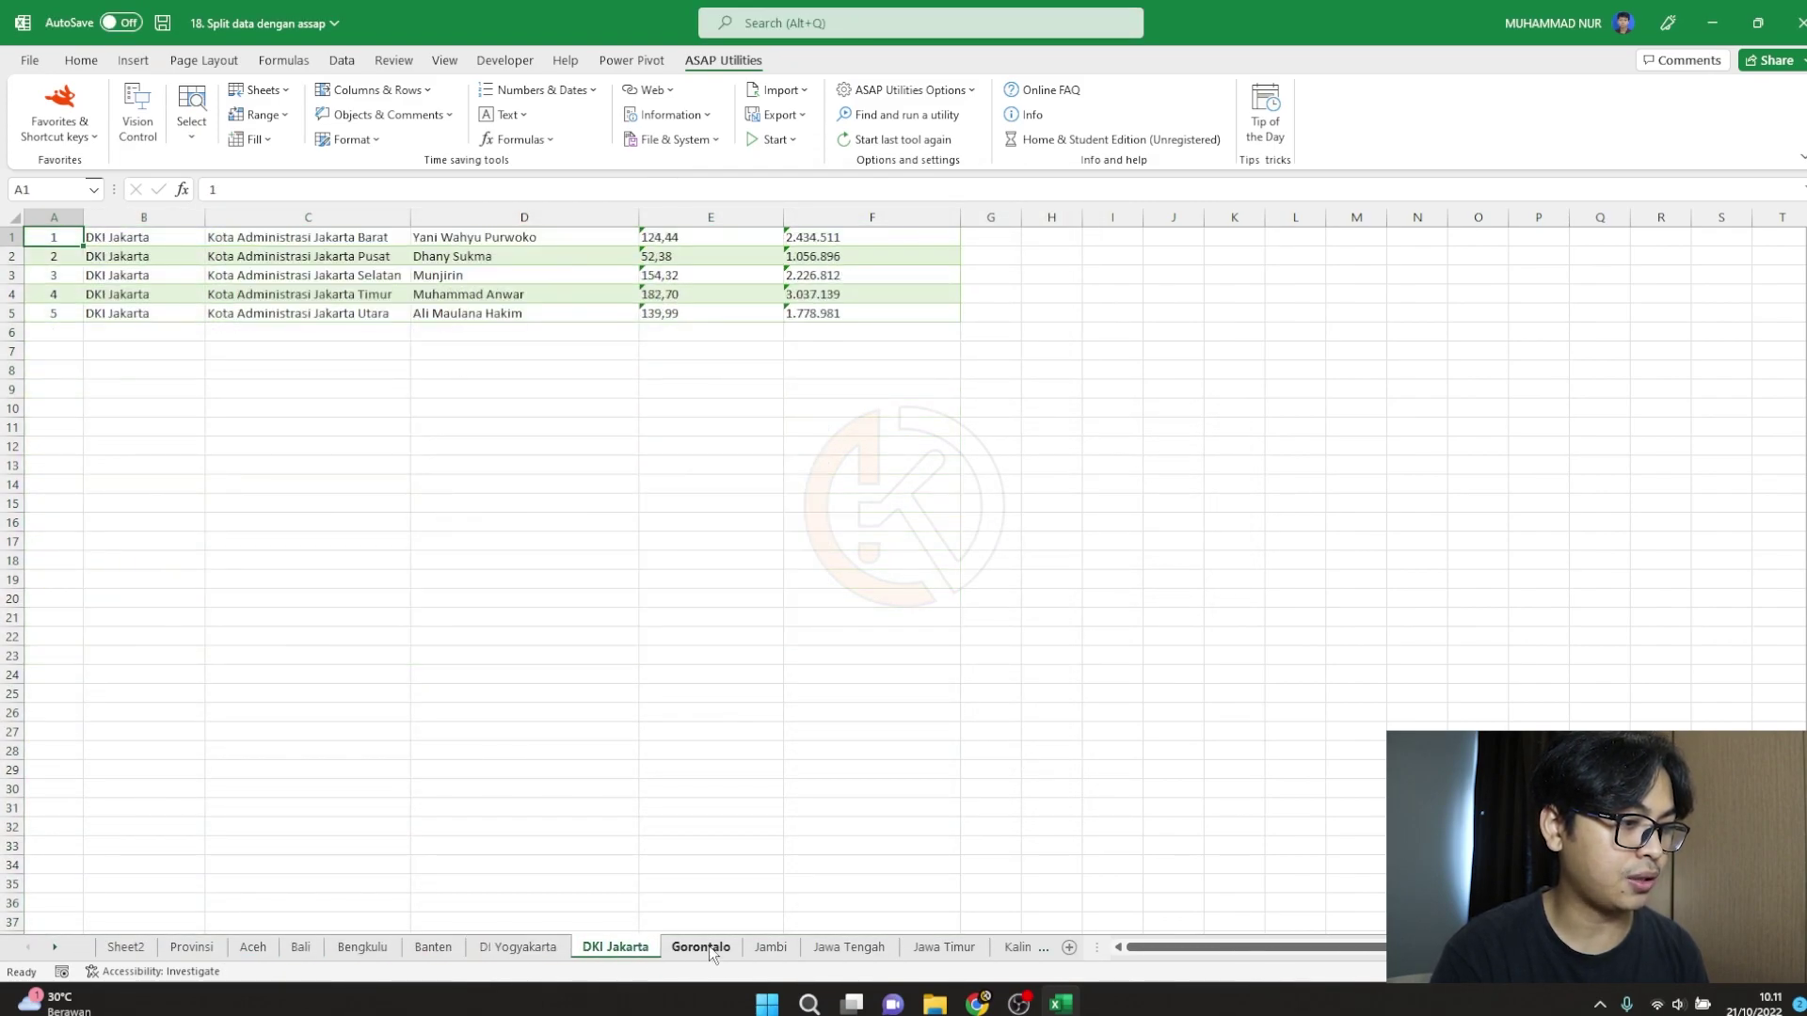
{"action": "left_click", "coordinate": [705, 947]}
{"action": "left_click", "coordinate": [774, 947]}
{"action": "left_click", "coordinate": [865, 946]}
{"action": "left_click", "coordinate": [939, 946]}
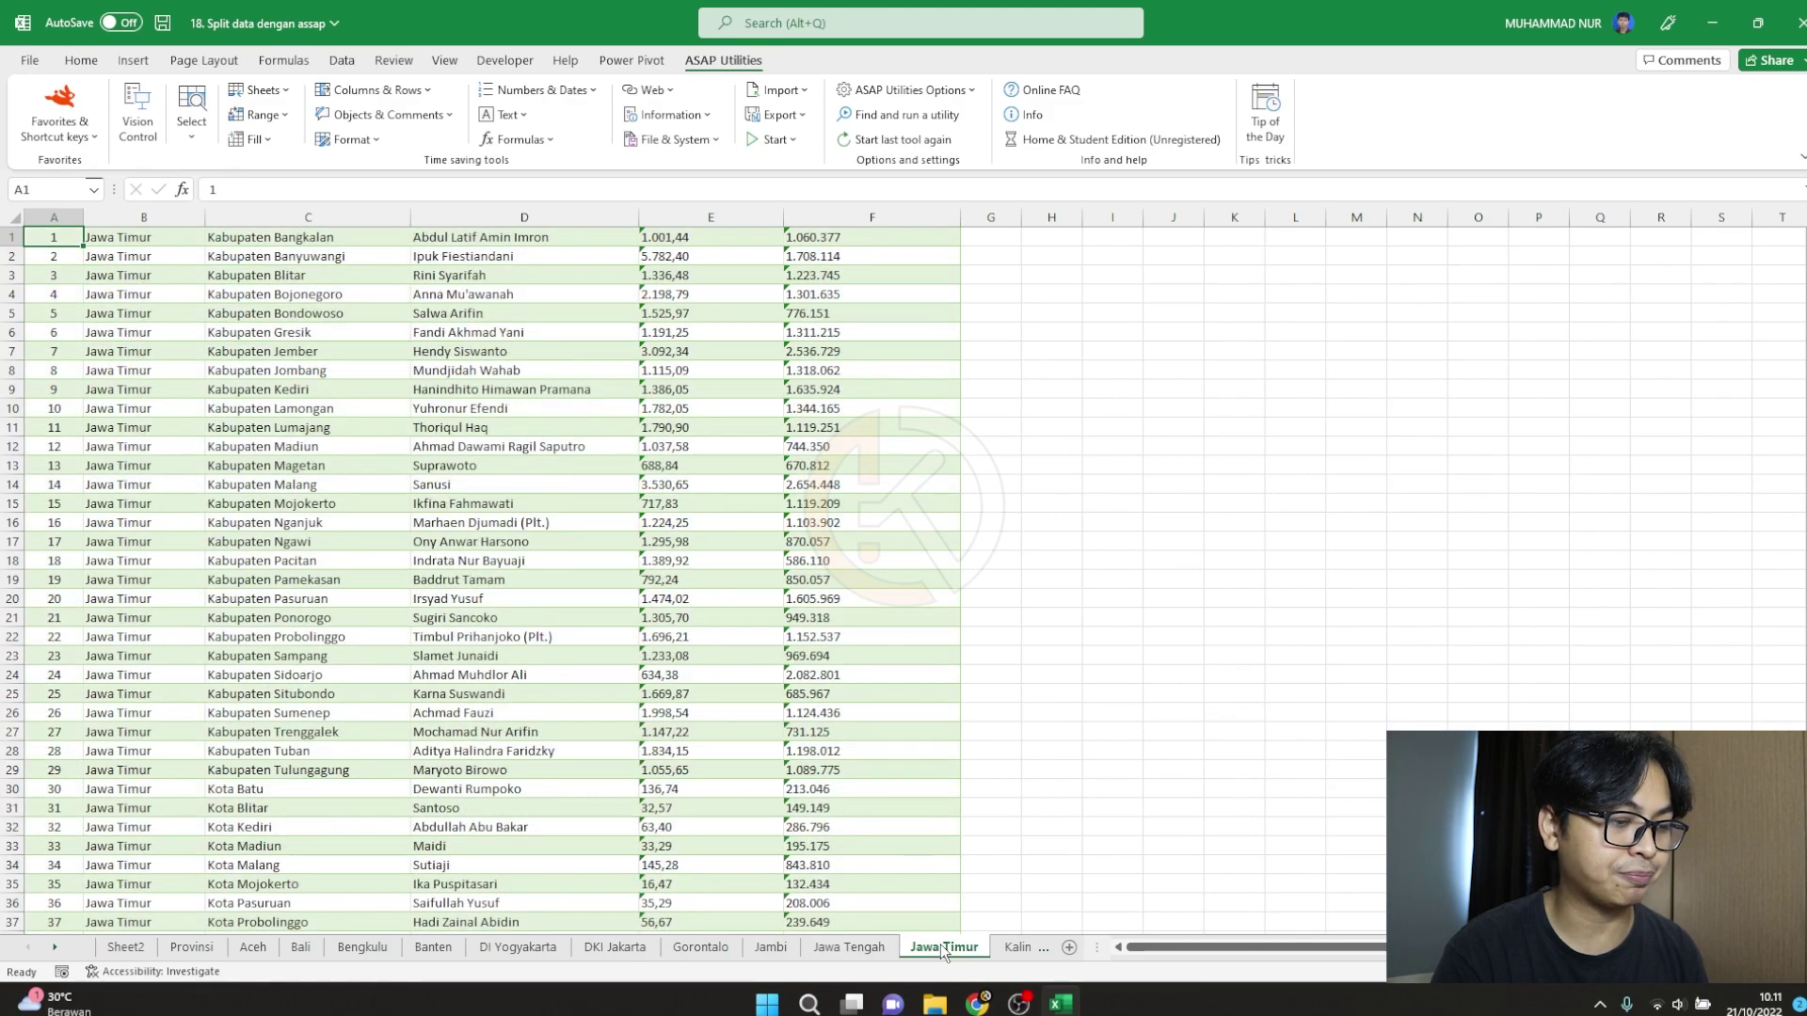
{"action": "left_click", "coordinate": [1016, 947]}
{"action": "left_click", "coordinate": [945, 567]}
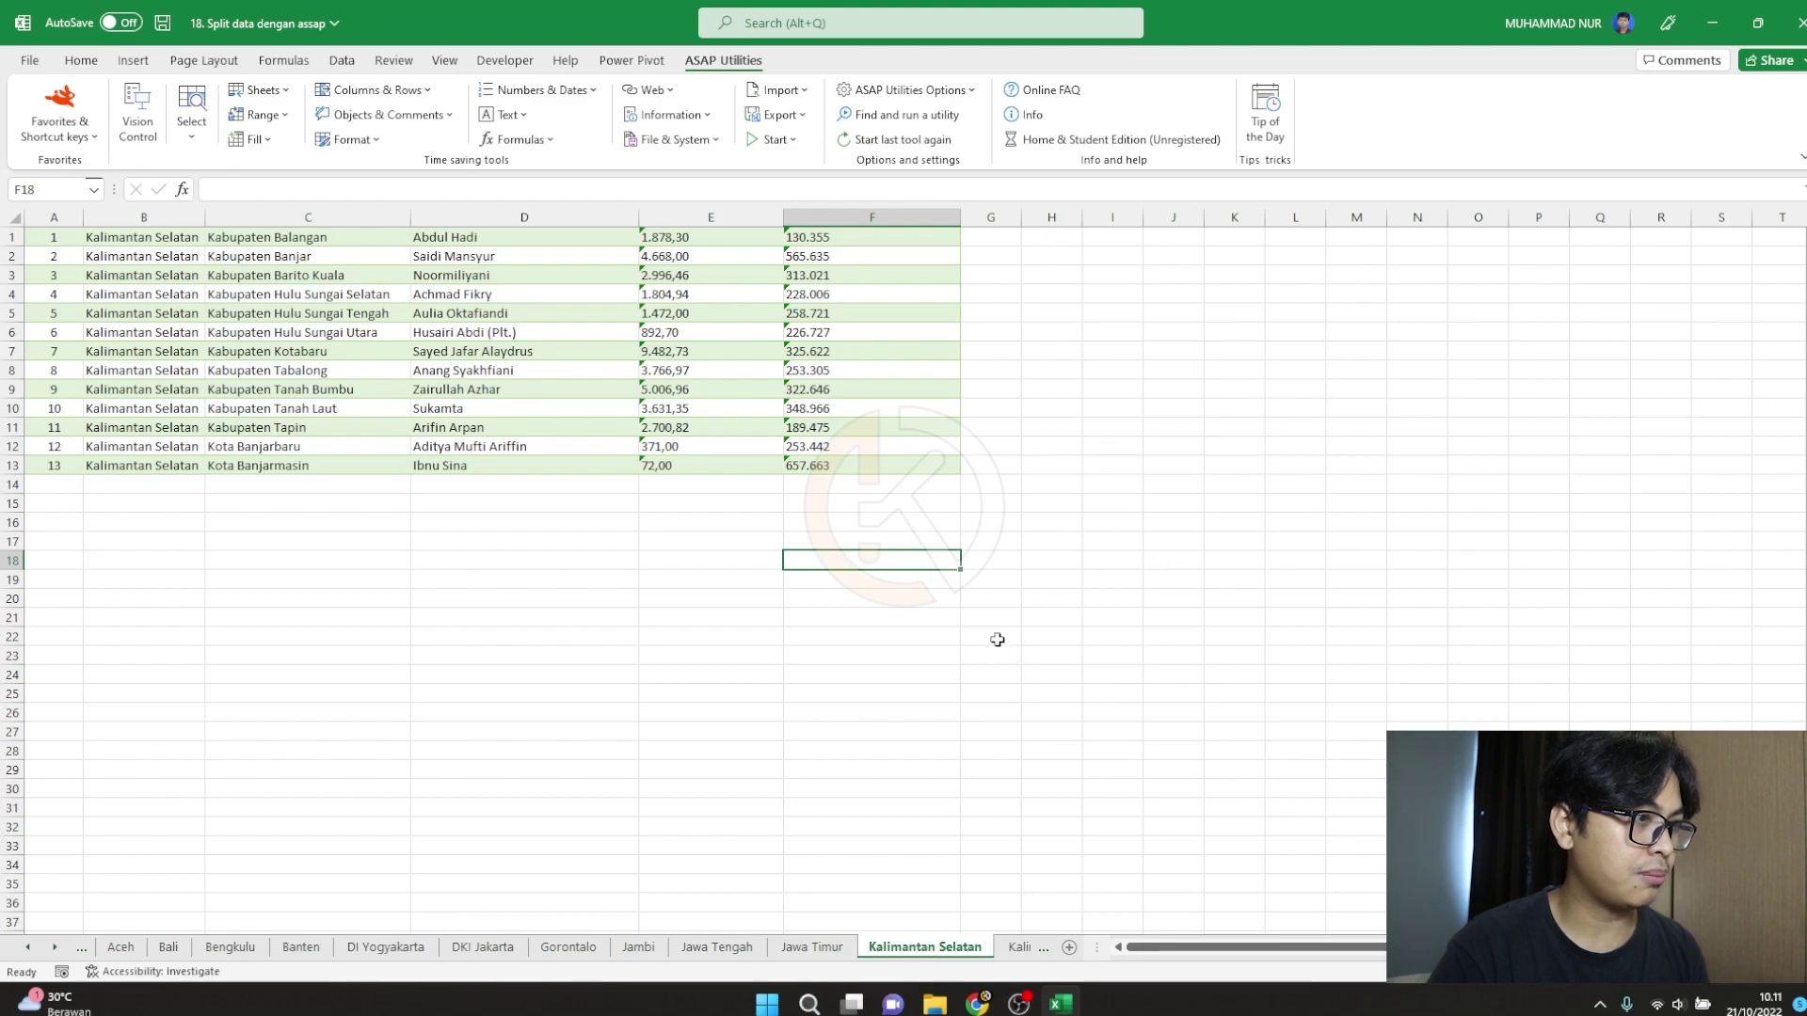
Export all province sheets except Sheet2 and Provinsi as separate files into Downloads
{"action": "left_click", "coordinate": [266, 92]}
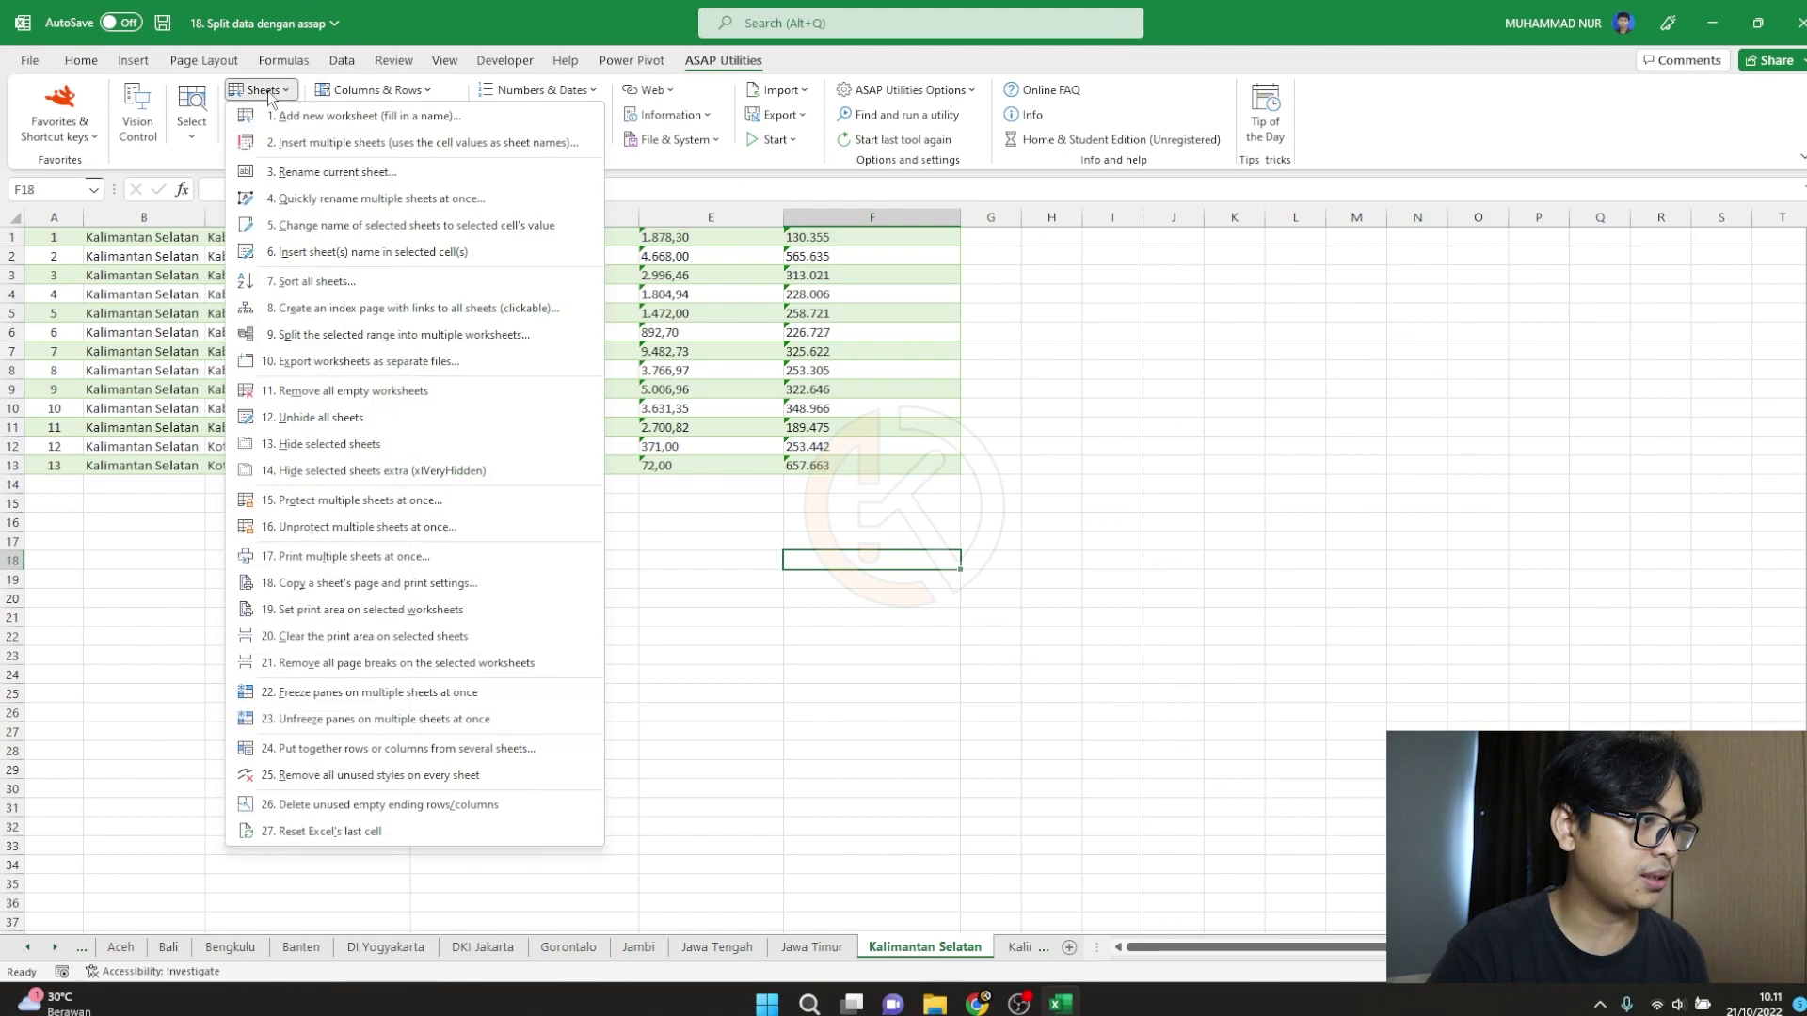
{"action": "left_click", "coordinate": [365, 360]}
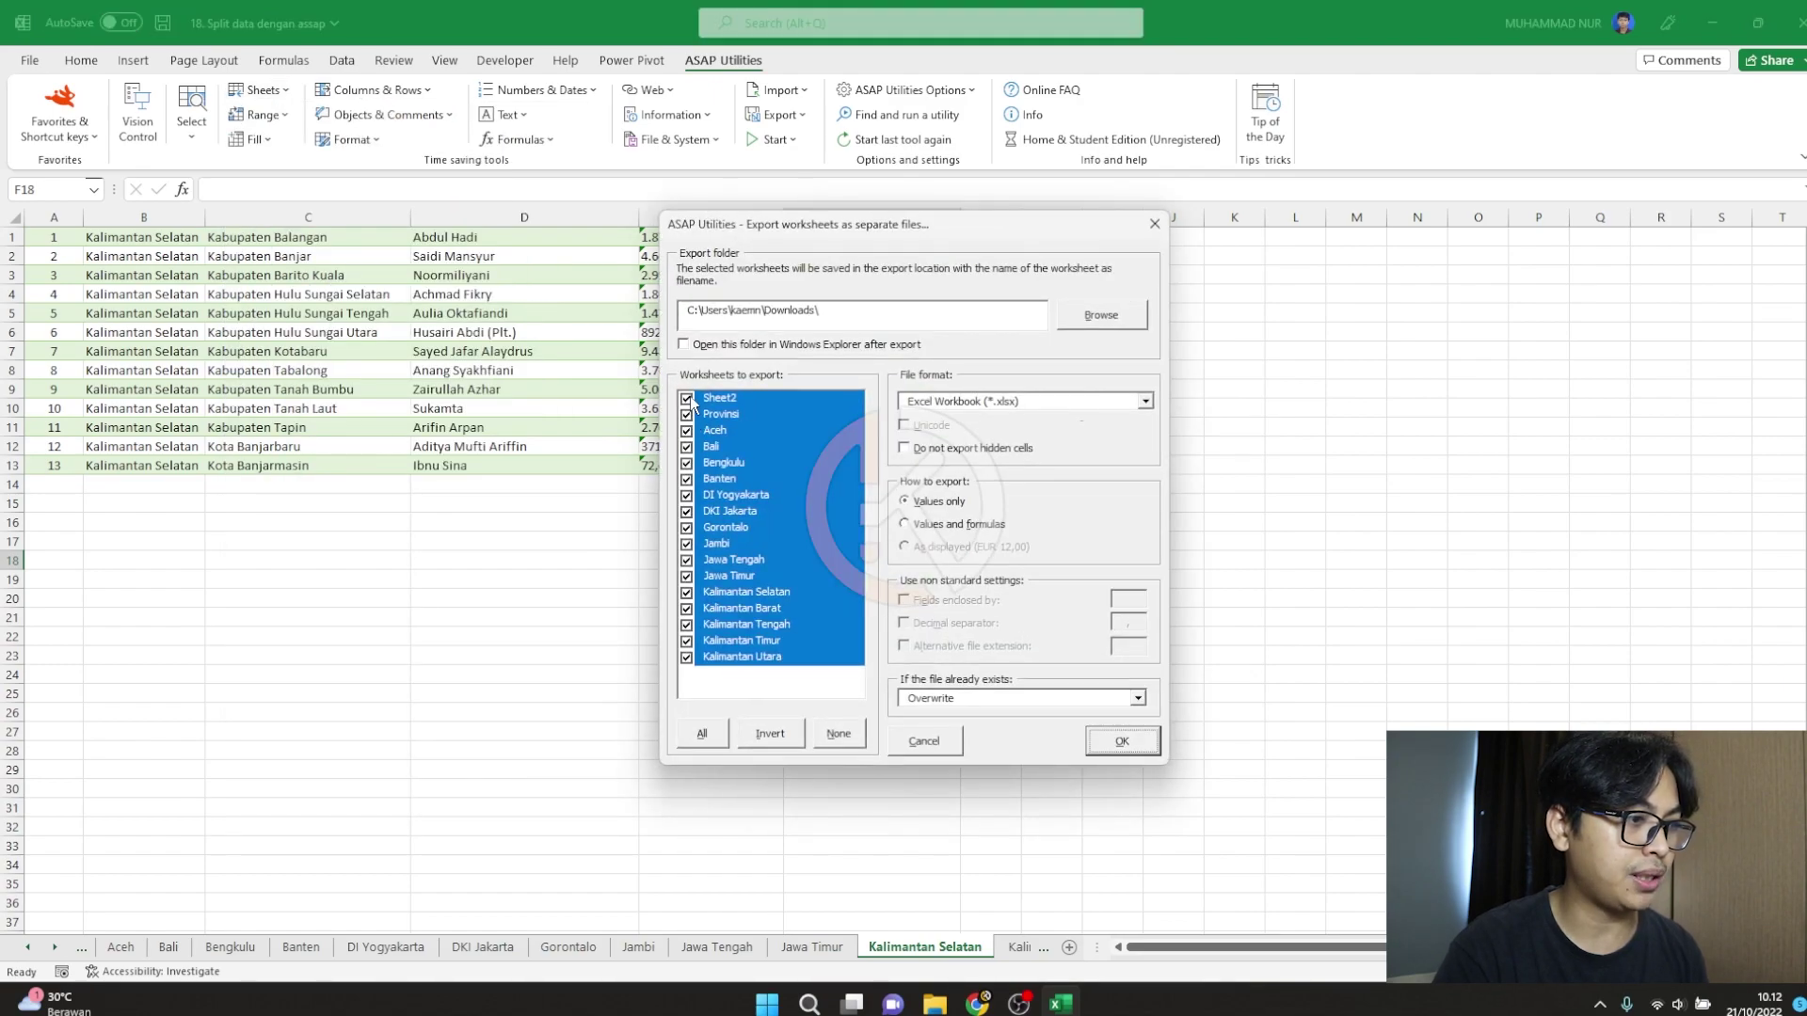
{"action": "left_click", "coordinate": [687, 399]}
{"action": "left_click", "coordinate": [687, 415]}
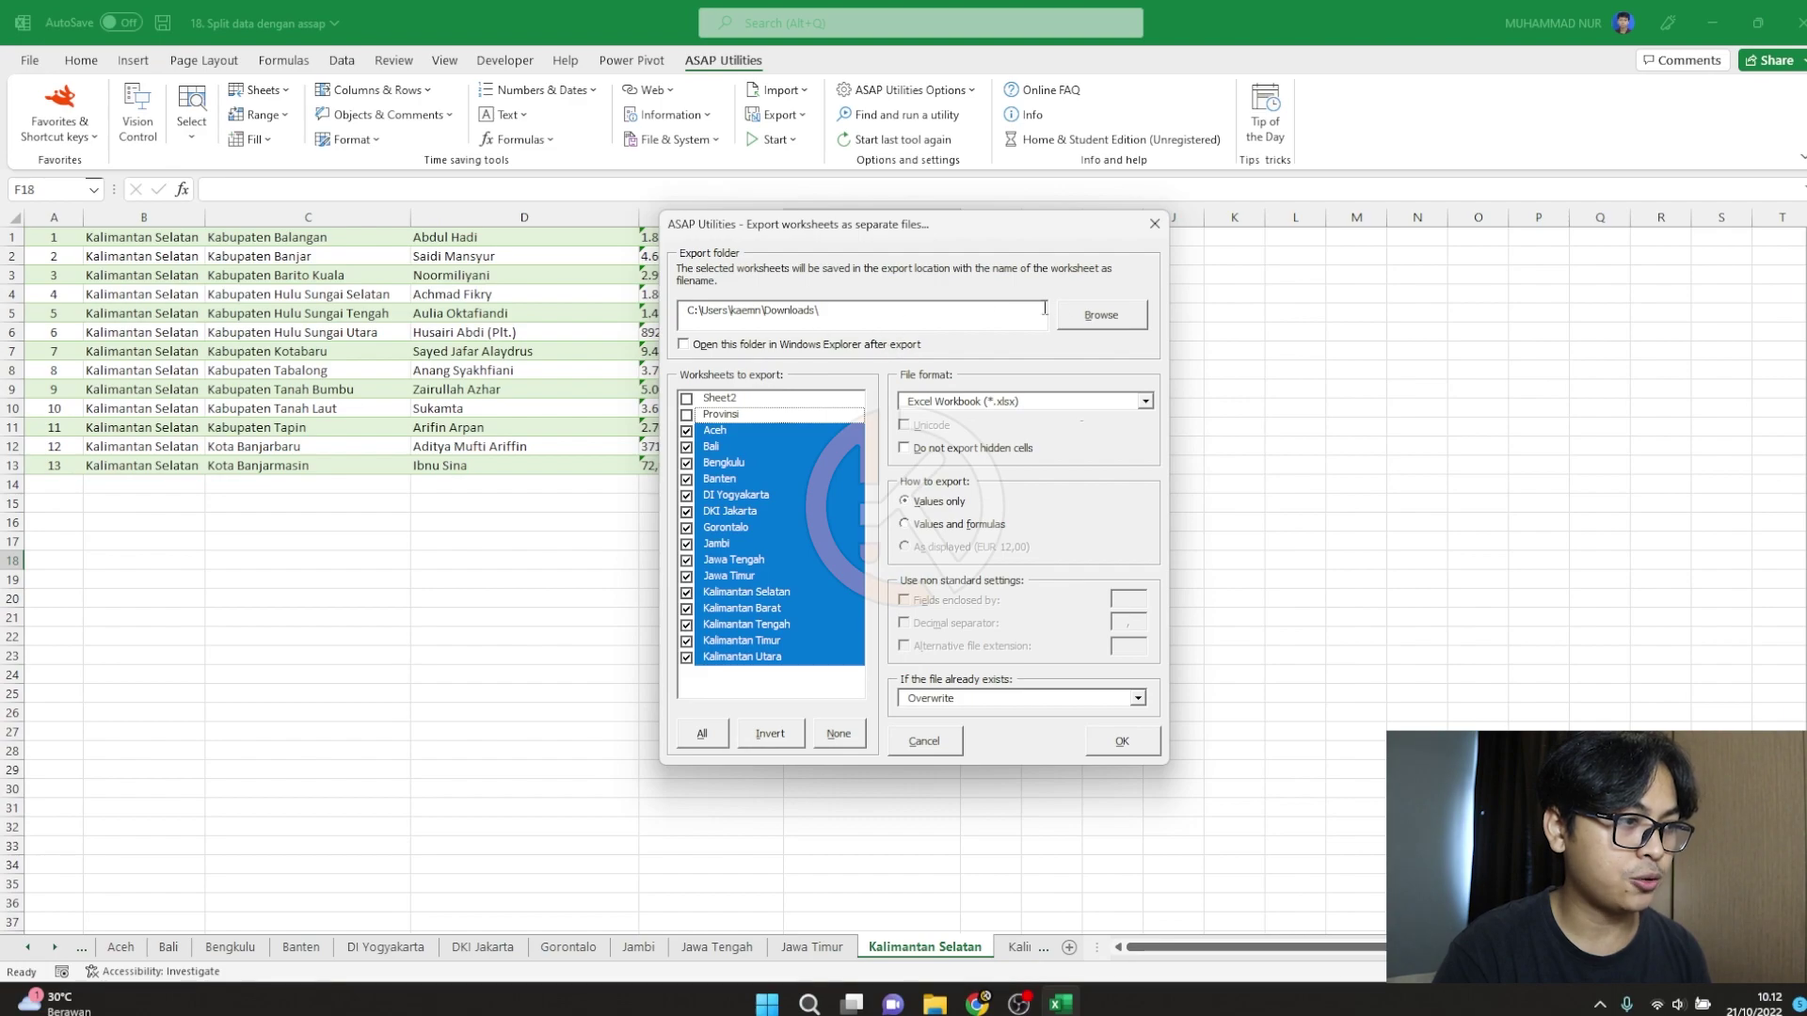
{"action": "left_click", "coordinate": [1082, 320]}
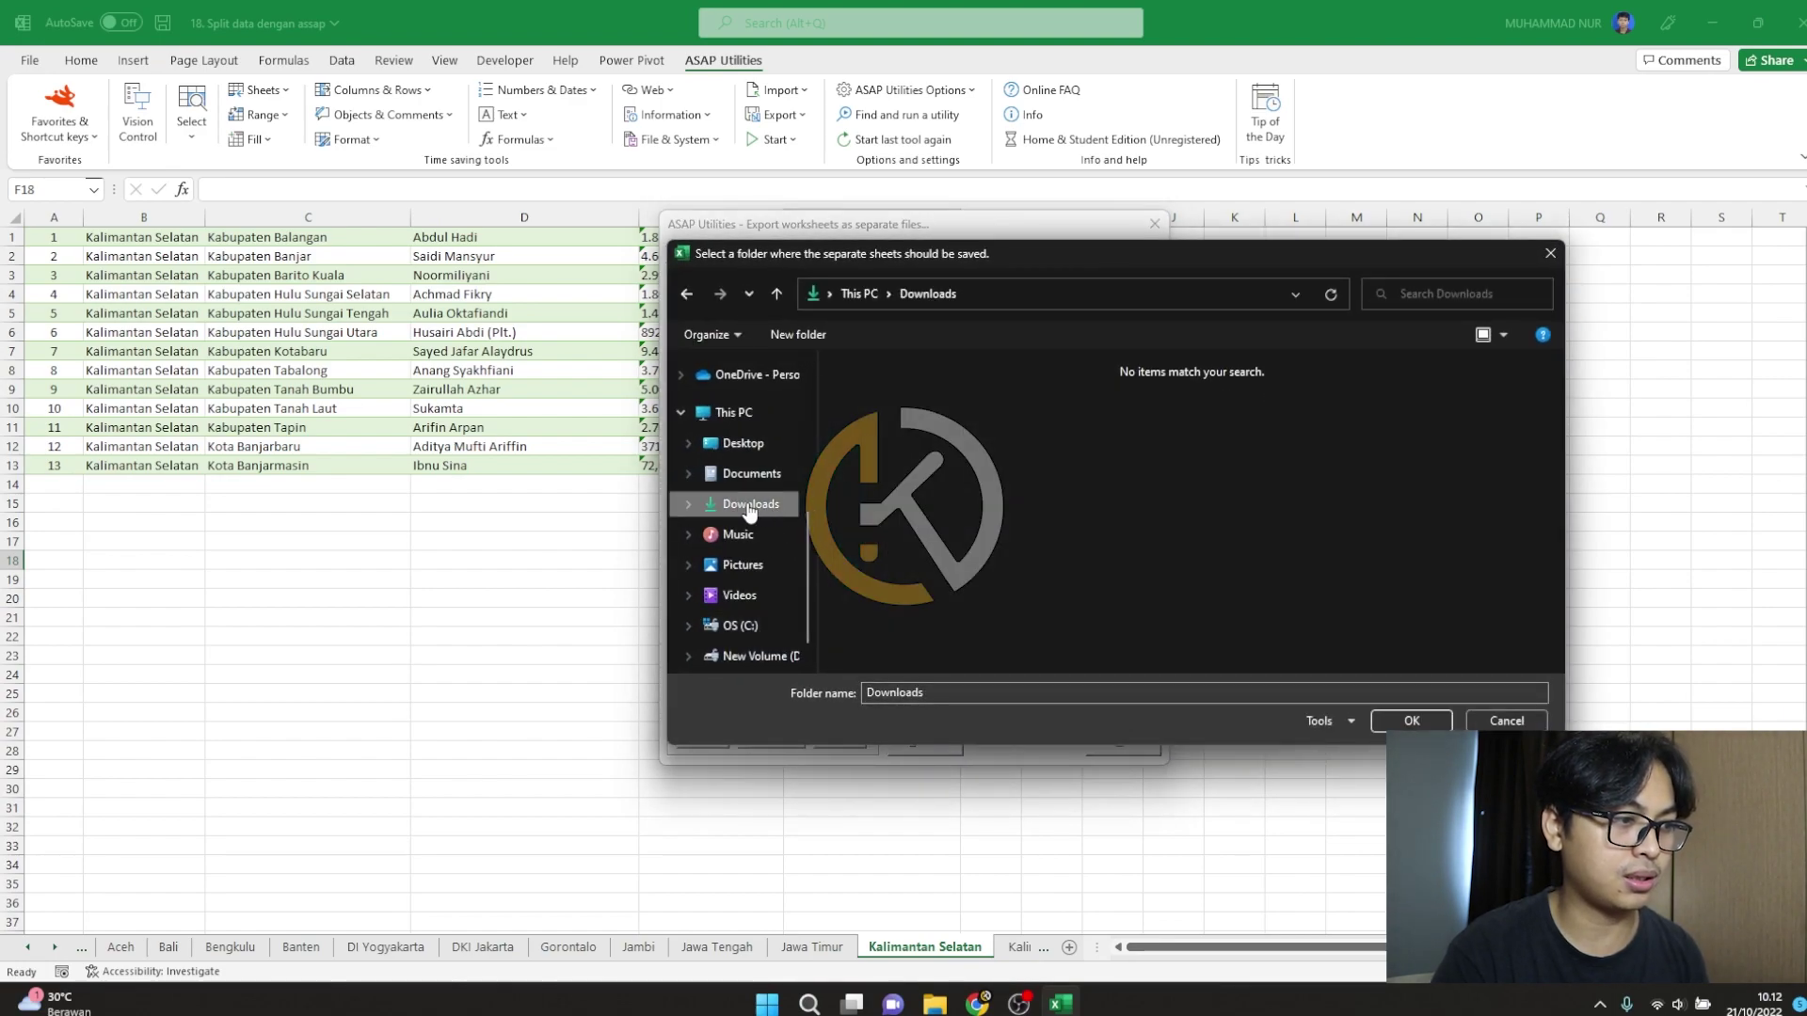
{"action": "left_click", "coordinate": [1392, 720]}
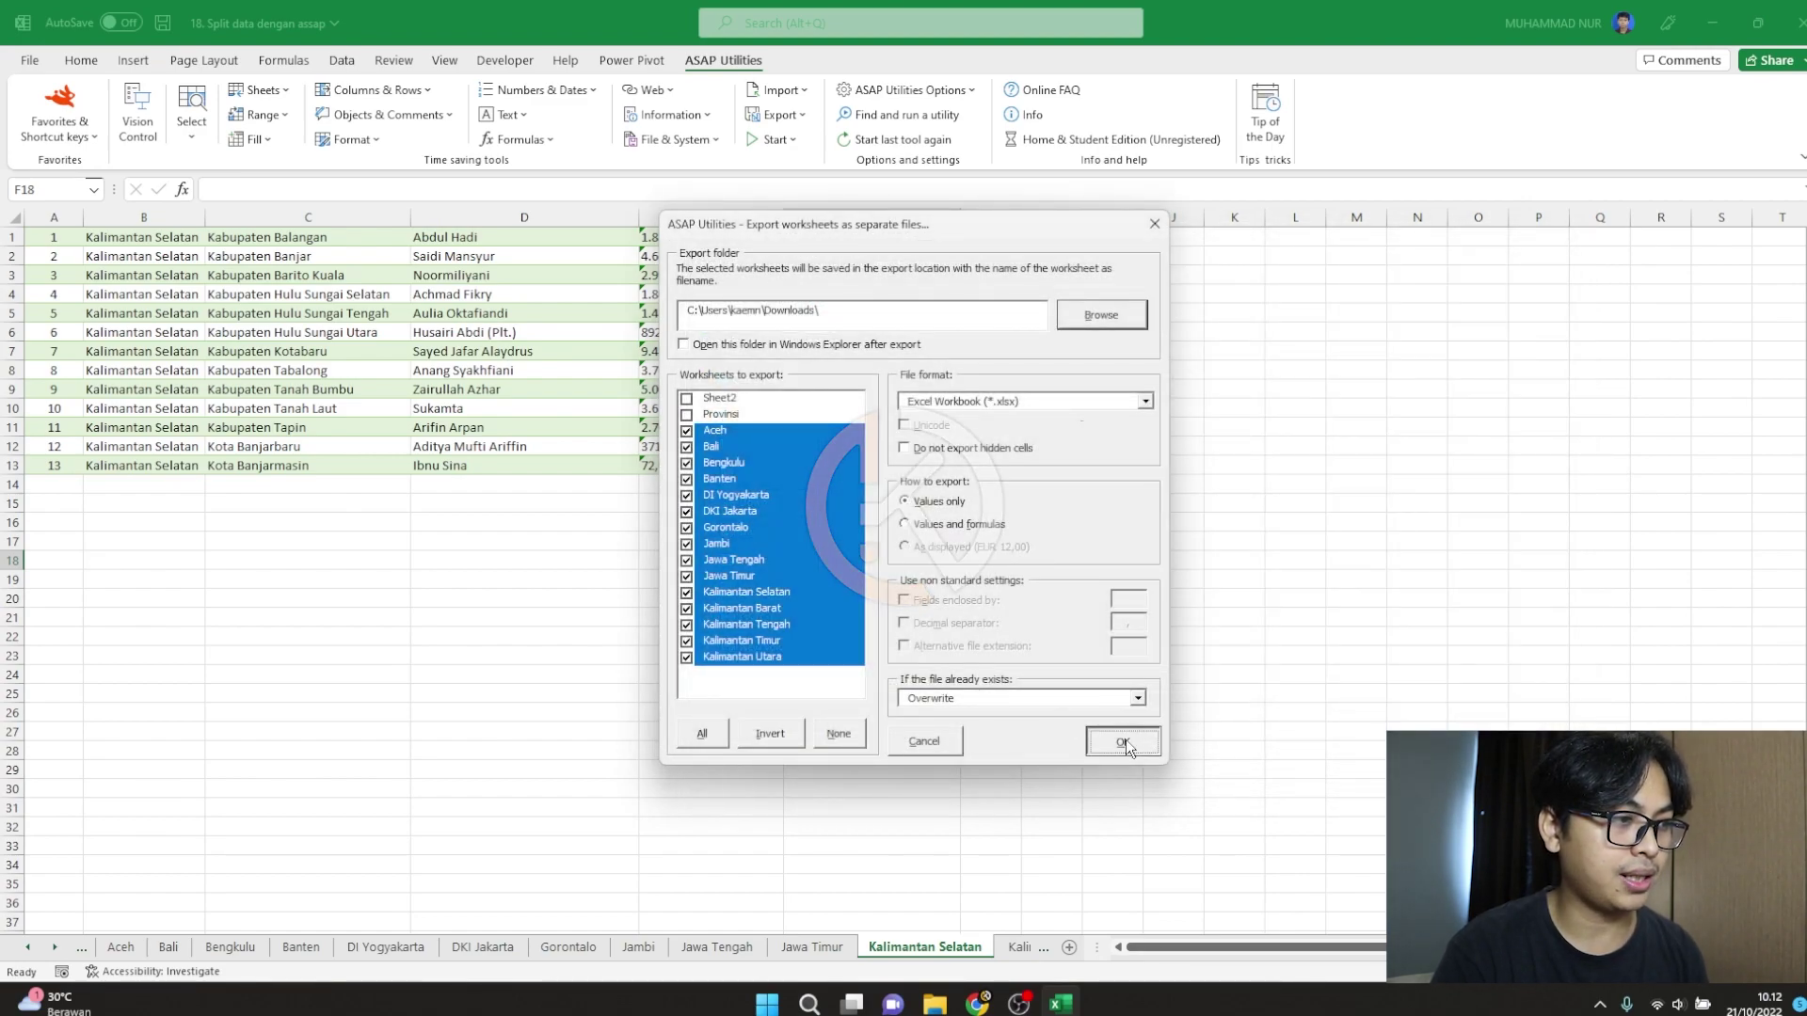
{"action": "left_click", "coordinate": [1124, 742]}
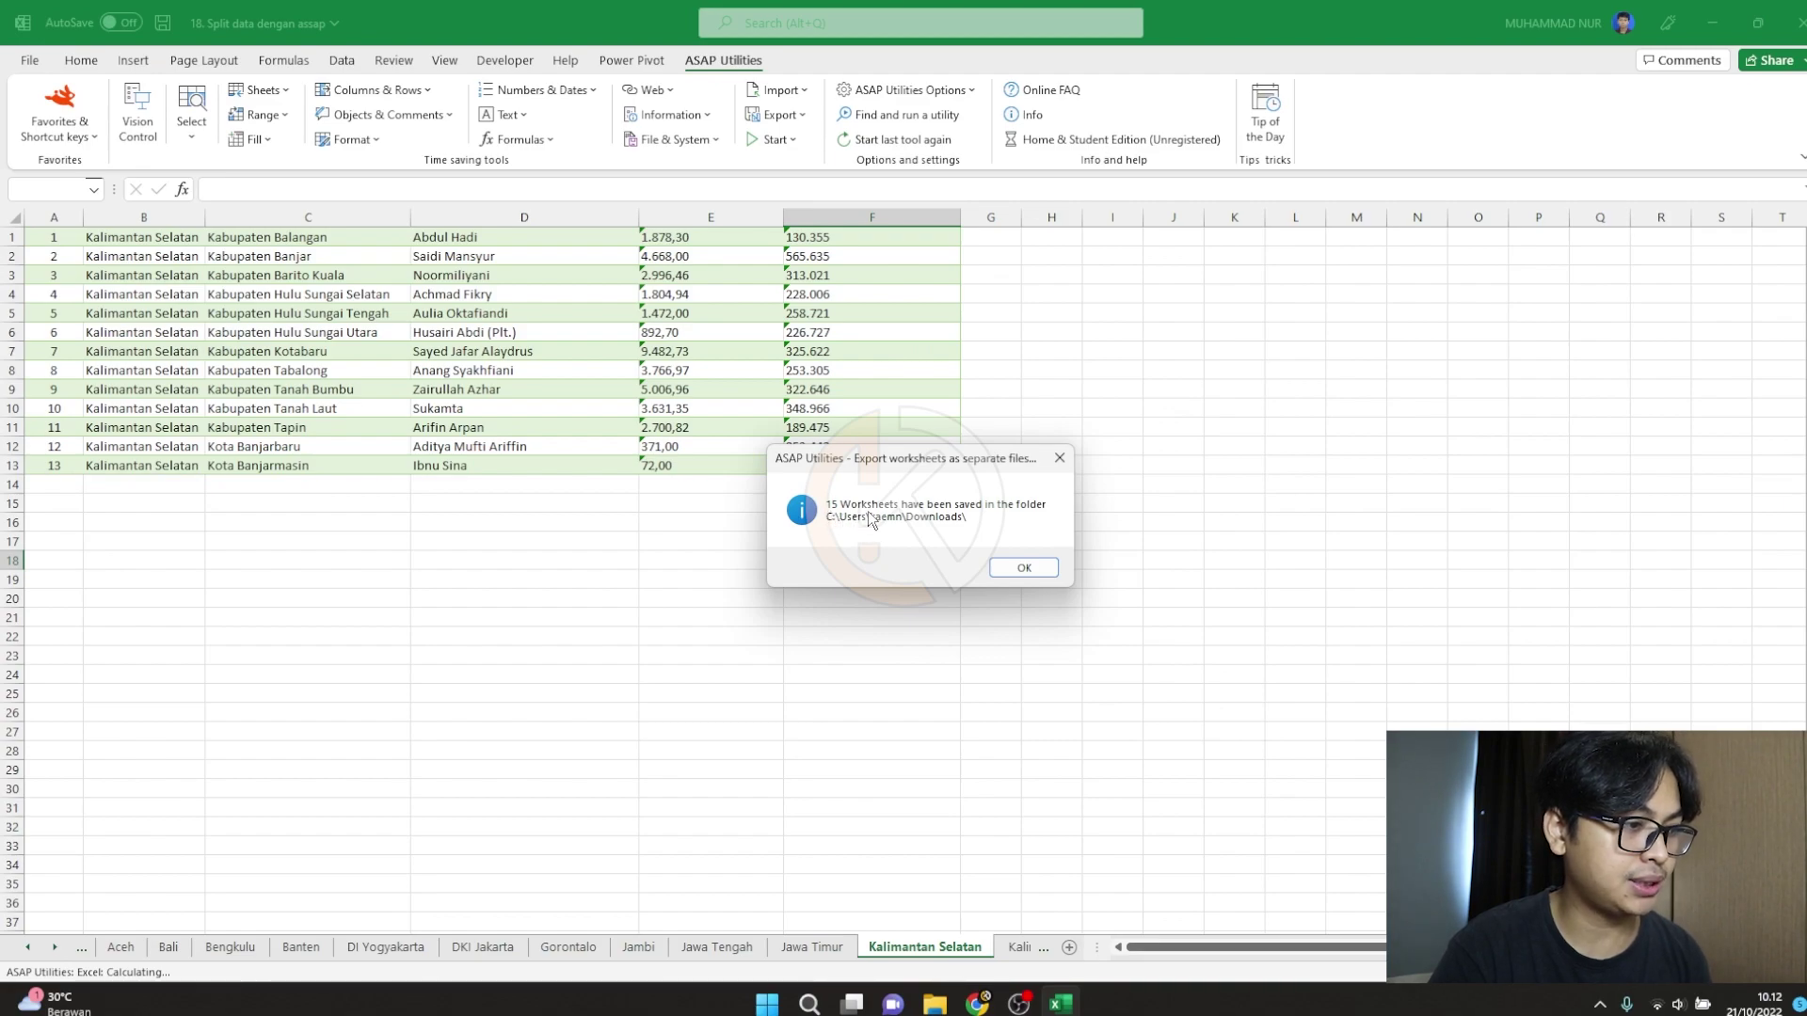
{"action": "left_click", "coordinate": [1024, 567]}
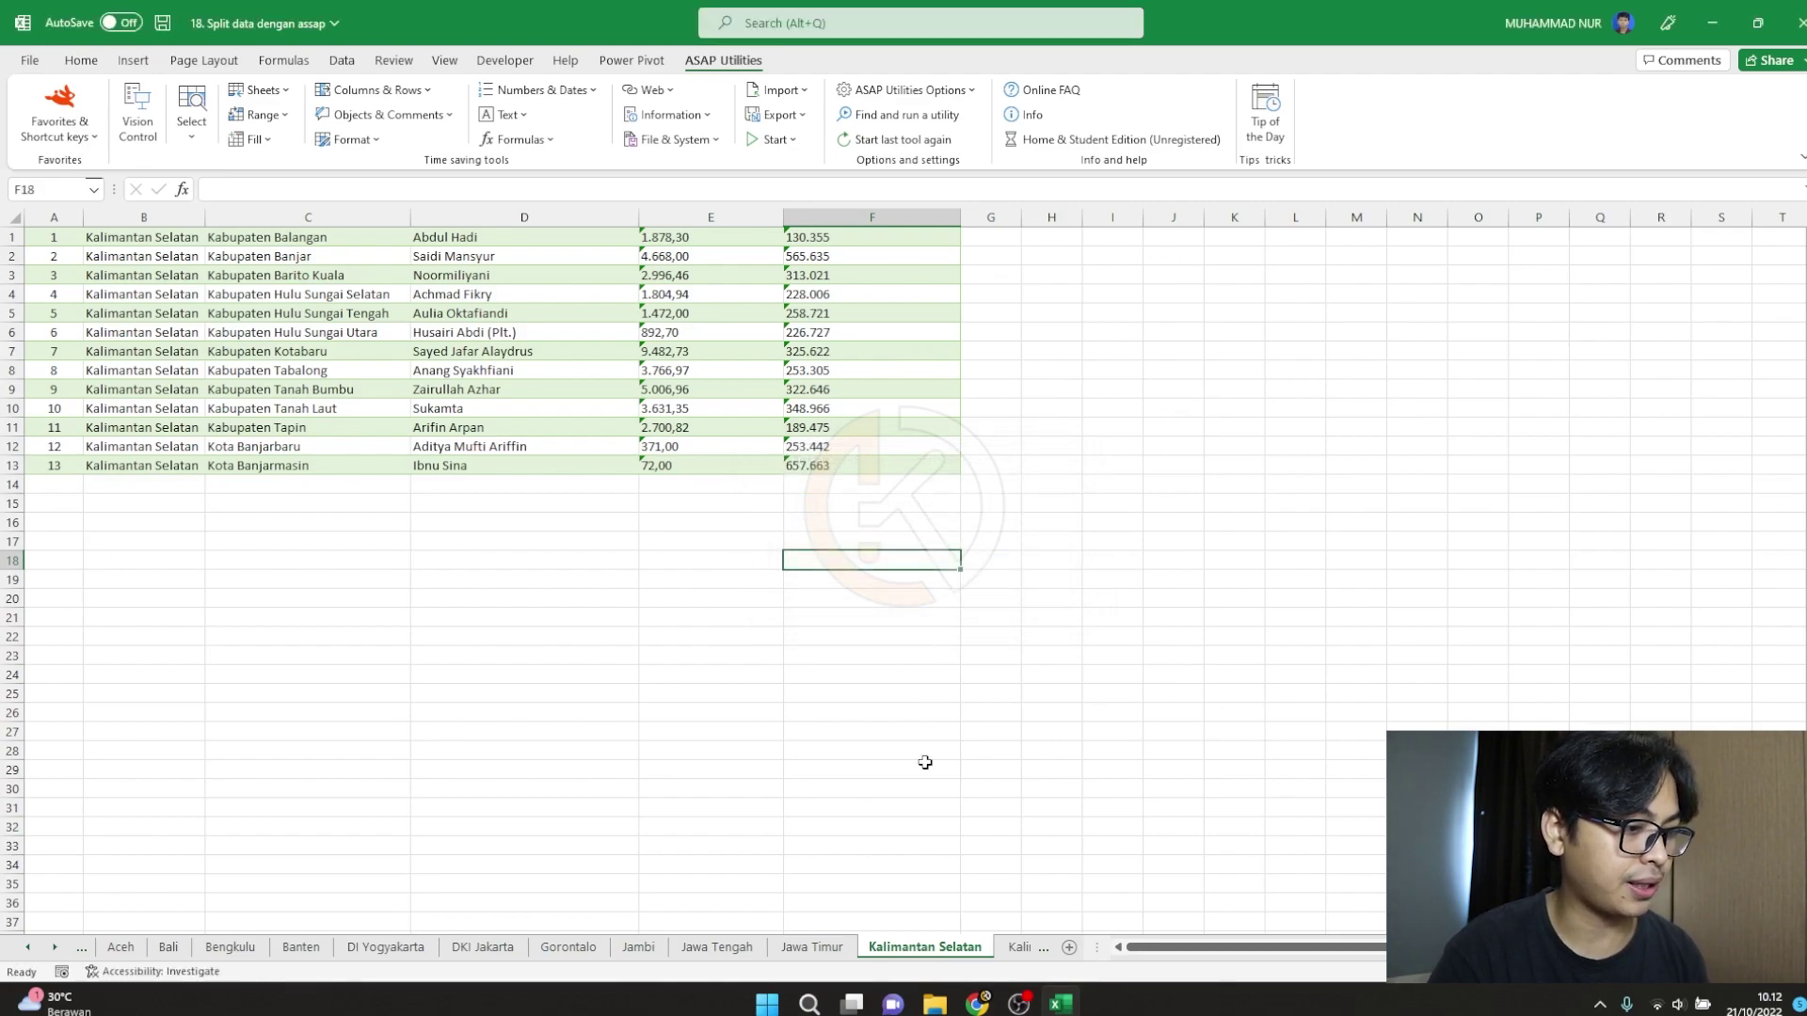
{"action": "left_click", "coordinate": [935, 1004]}
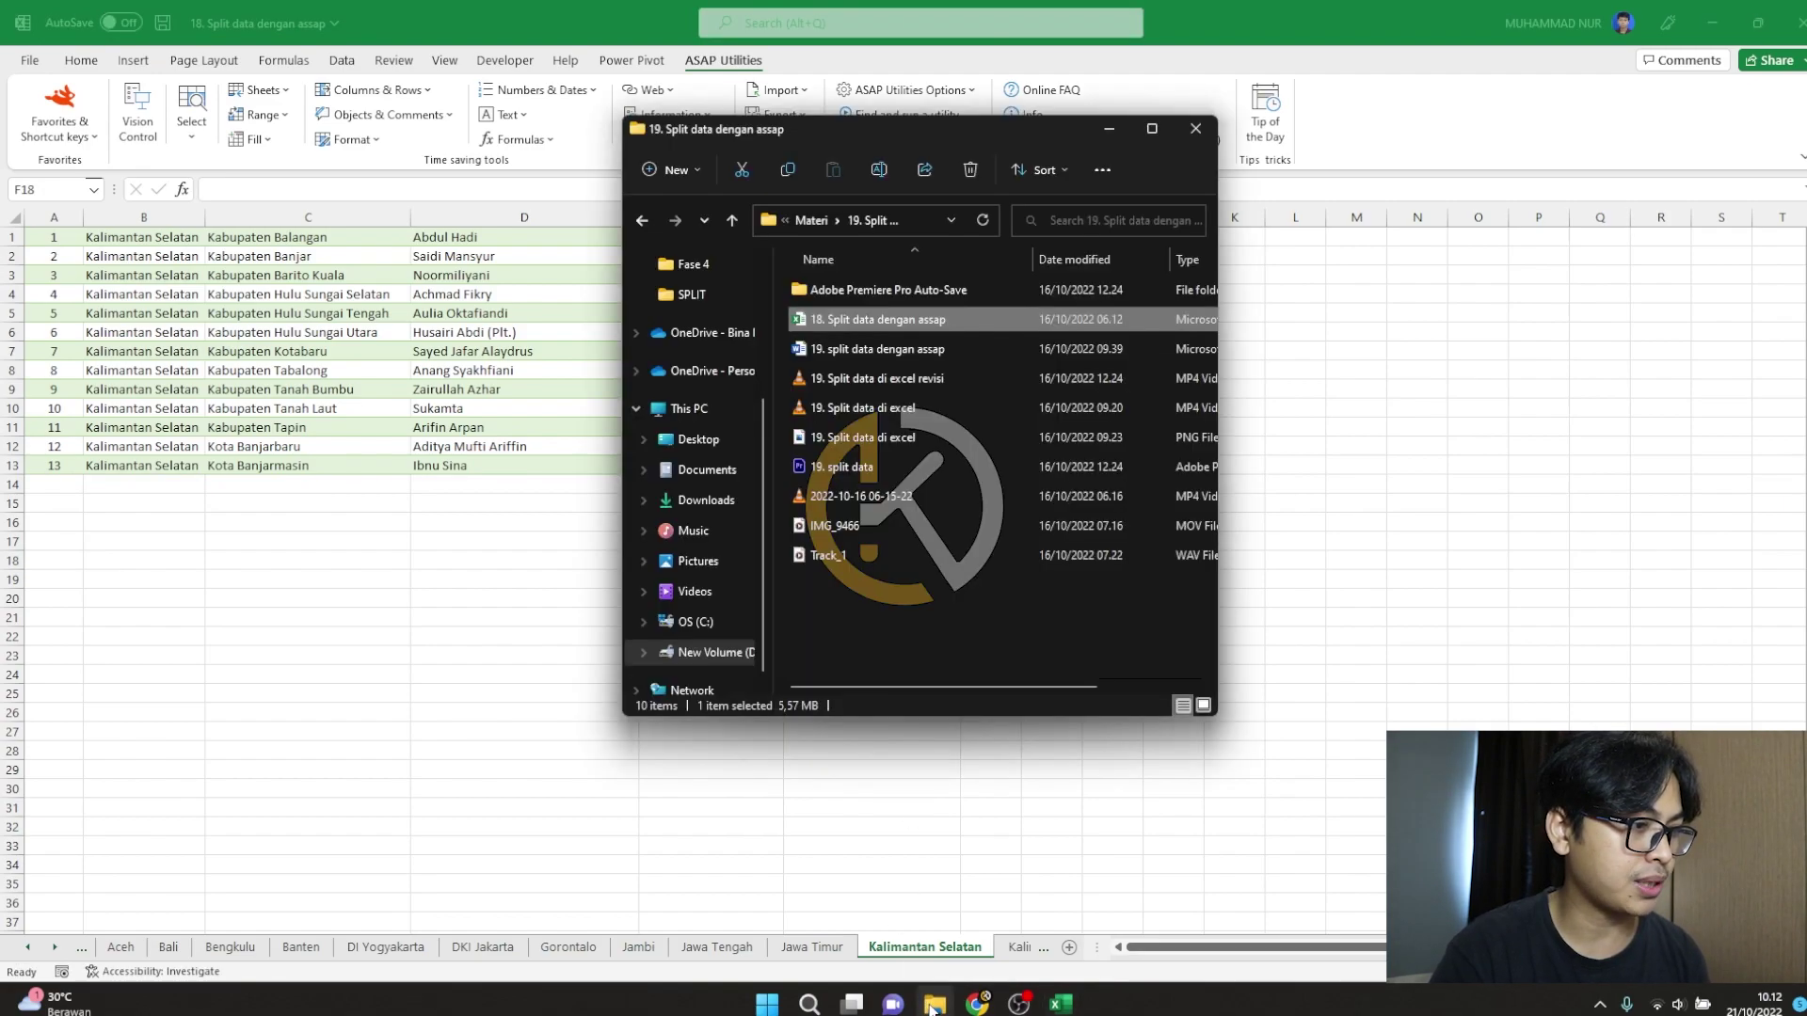
Confirm the exported province .xlsx files are in Downloads, then return to Excel
{"action": "left_click", "coordinate": [704, 500]}
{"action": "left_click", "coordinate": [863, 371]}
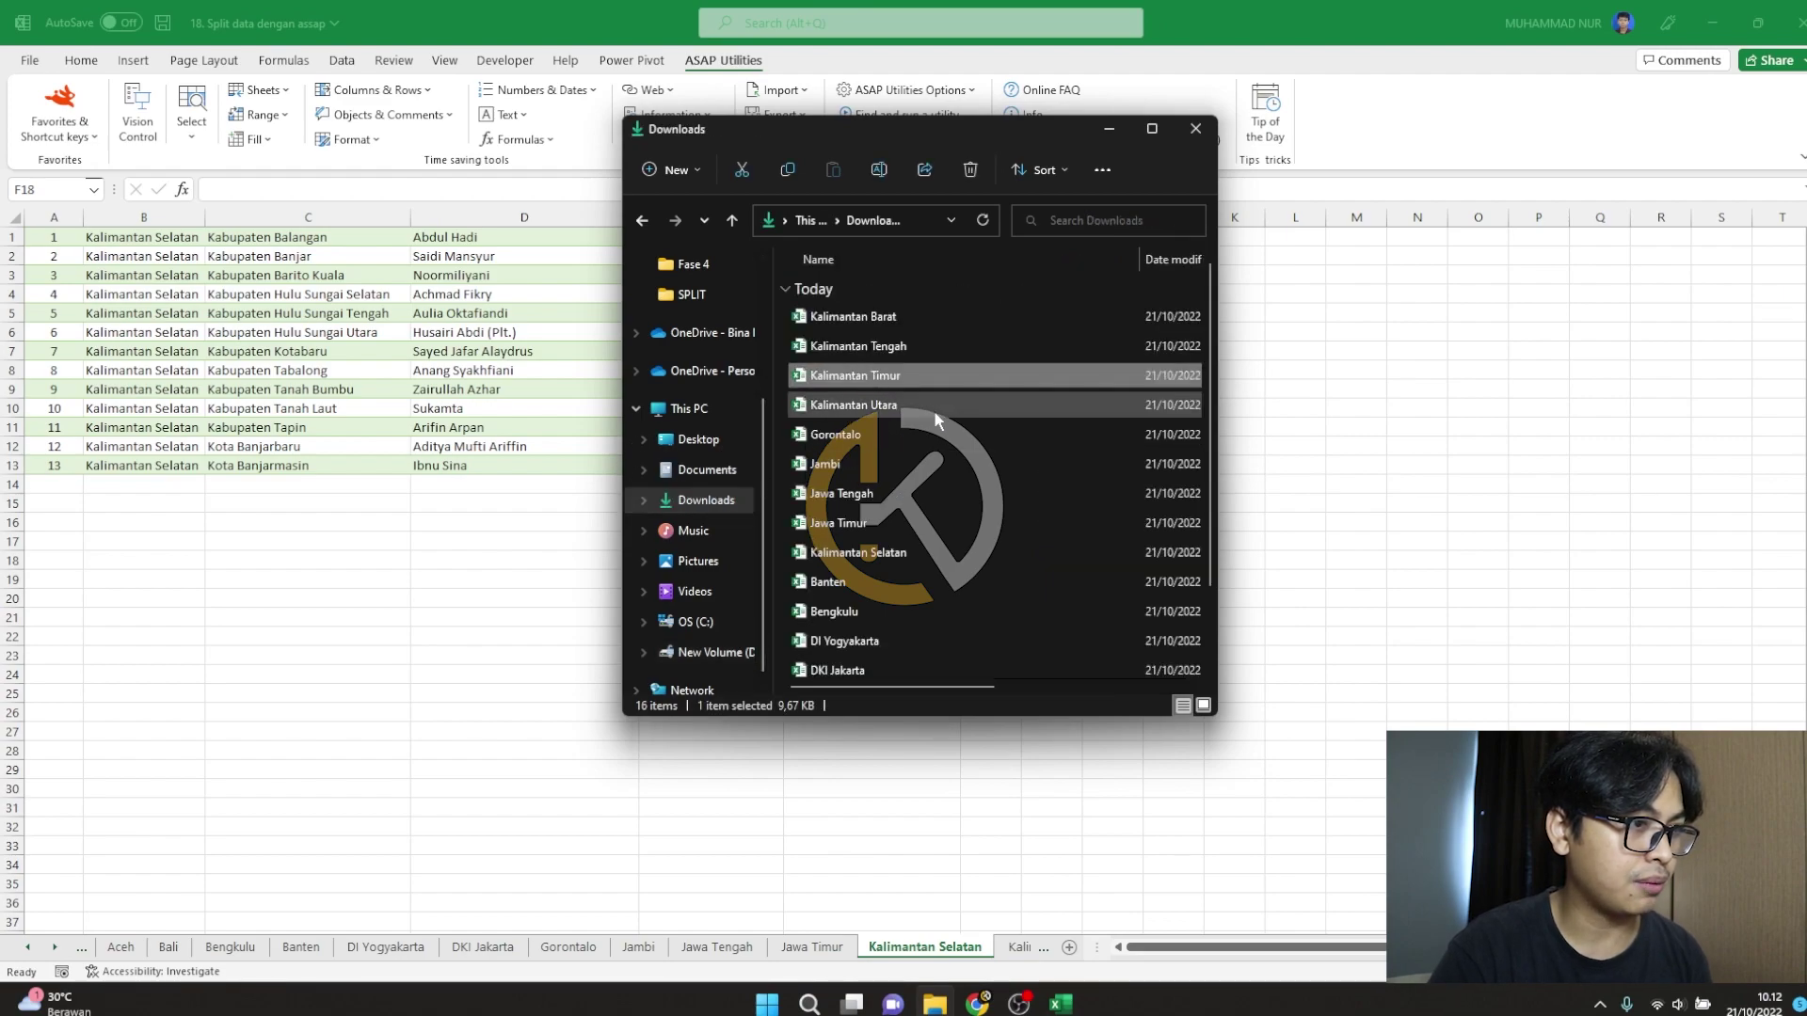
{"action": "left_click", "coordinate": [1150, 128]}
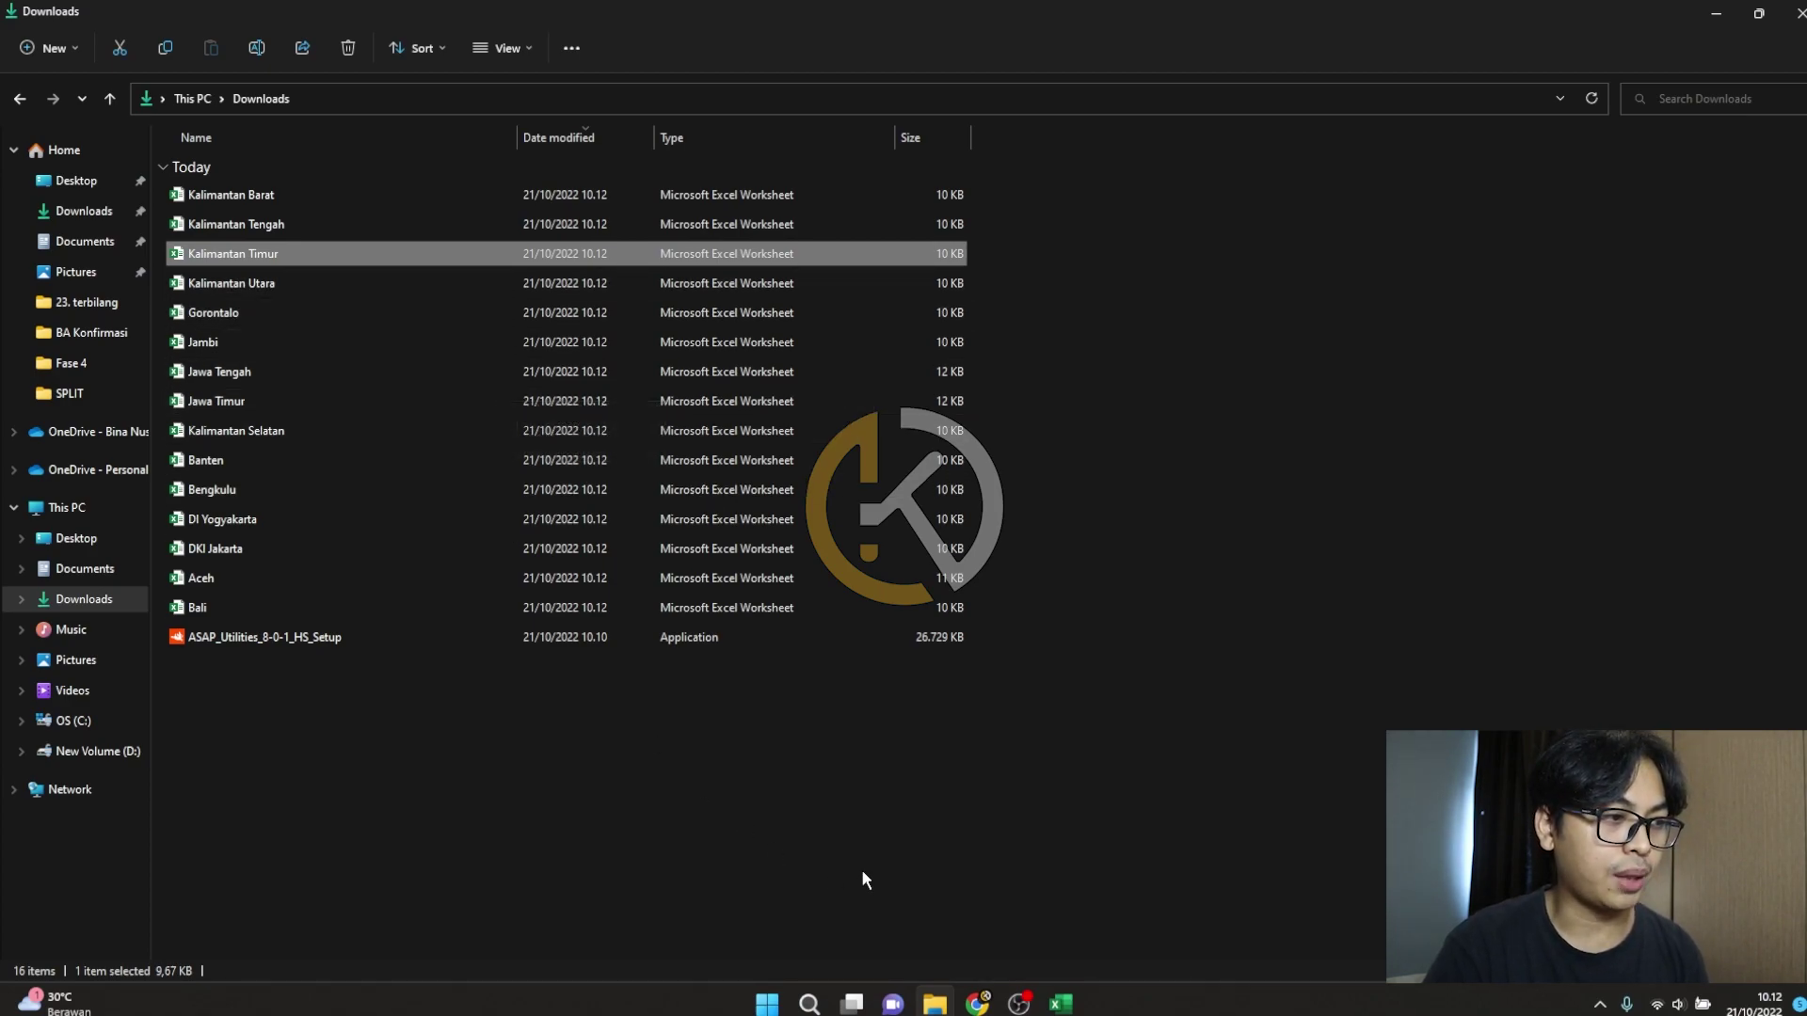
{"action": "left_click", "coordinate": [1062, 1004]}
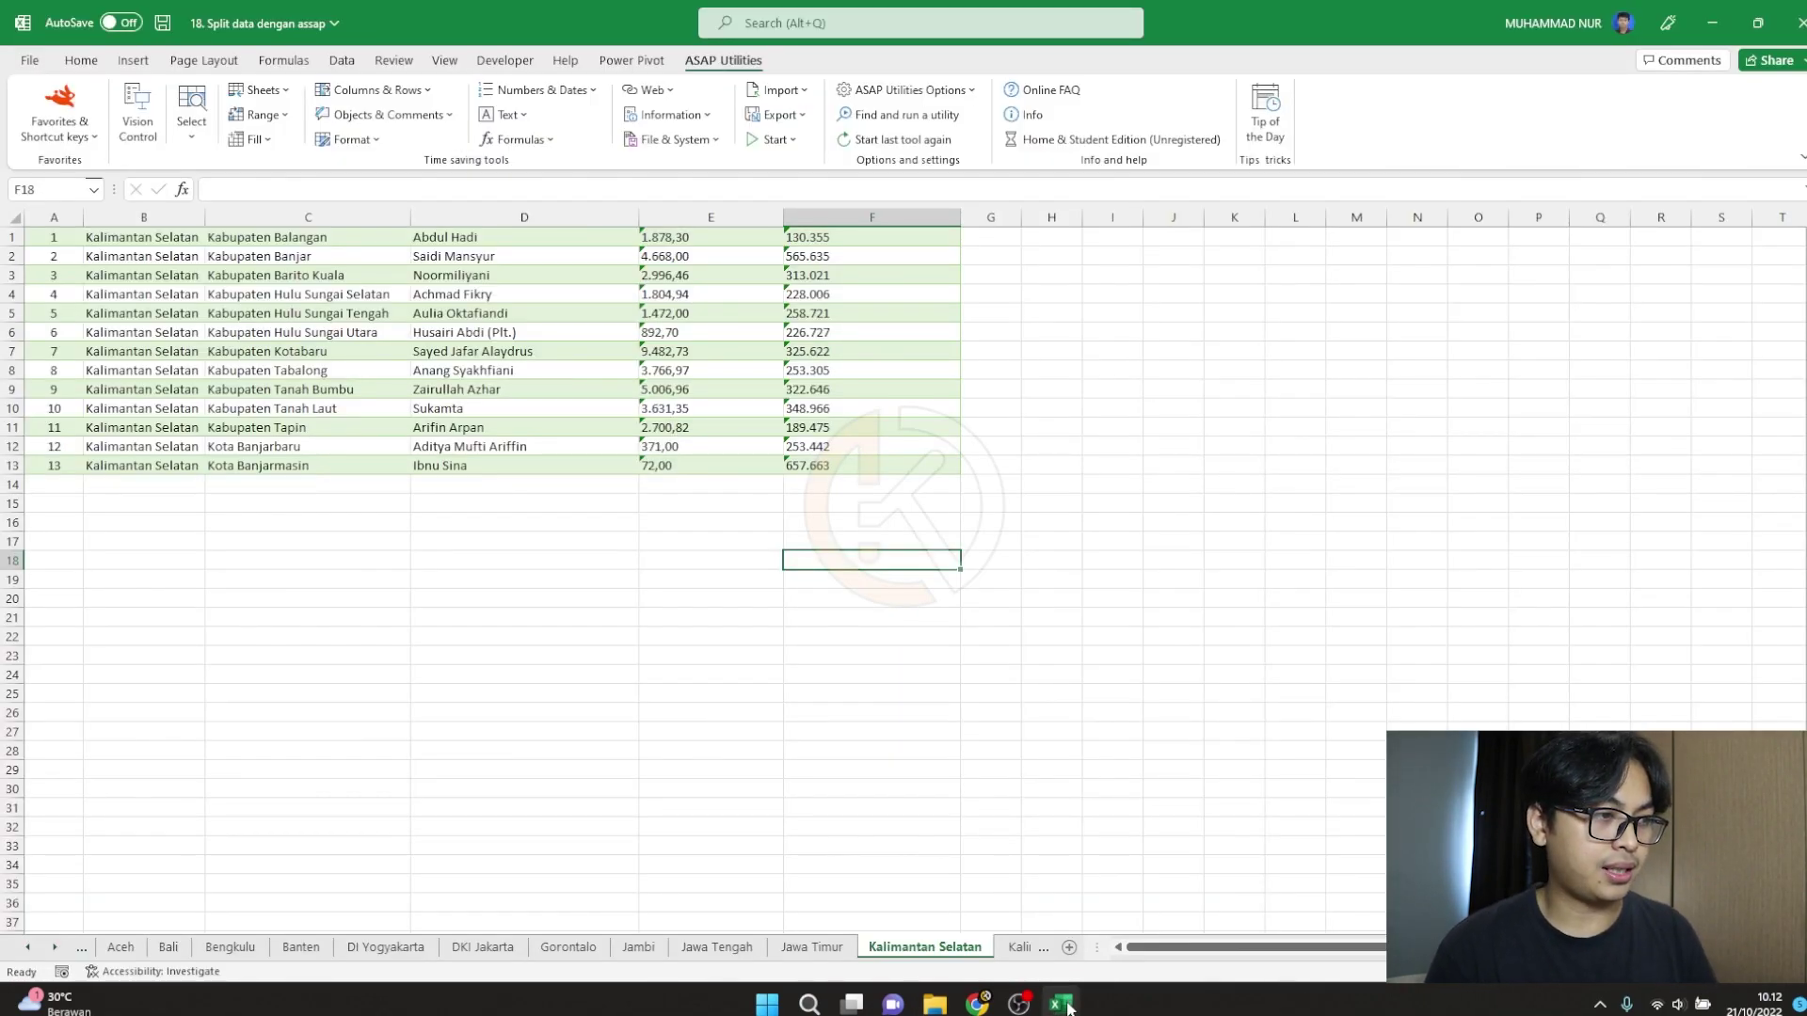
{"action": "left_click", "coordinate": [1063, 1005]}
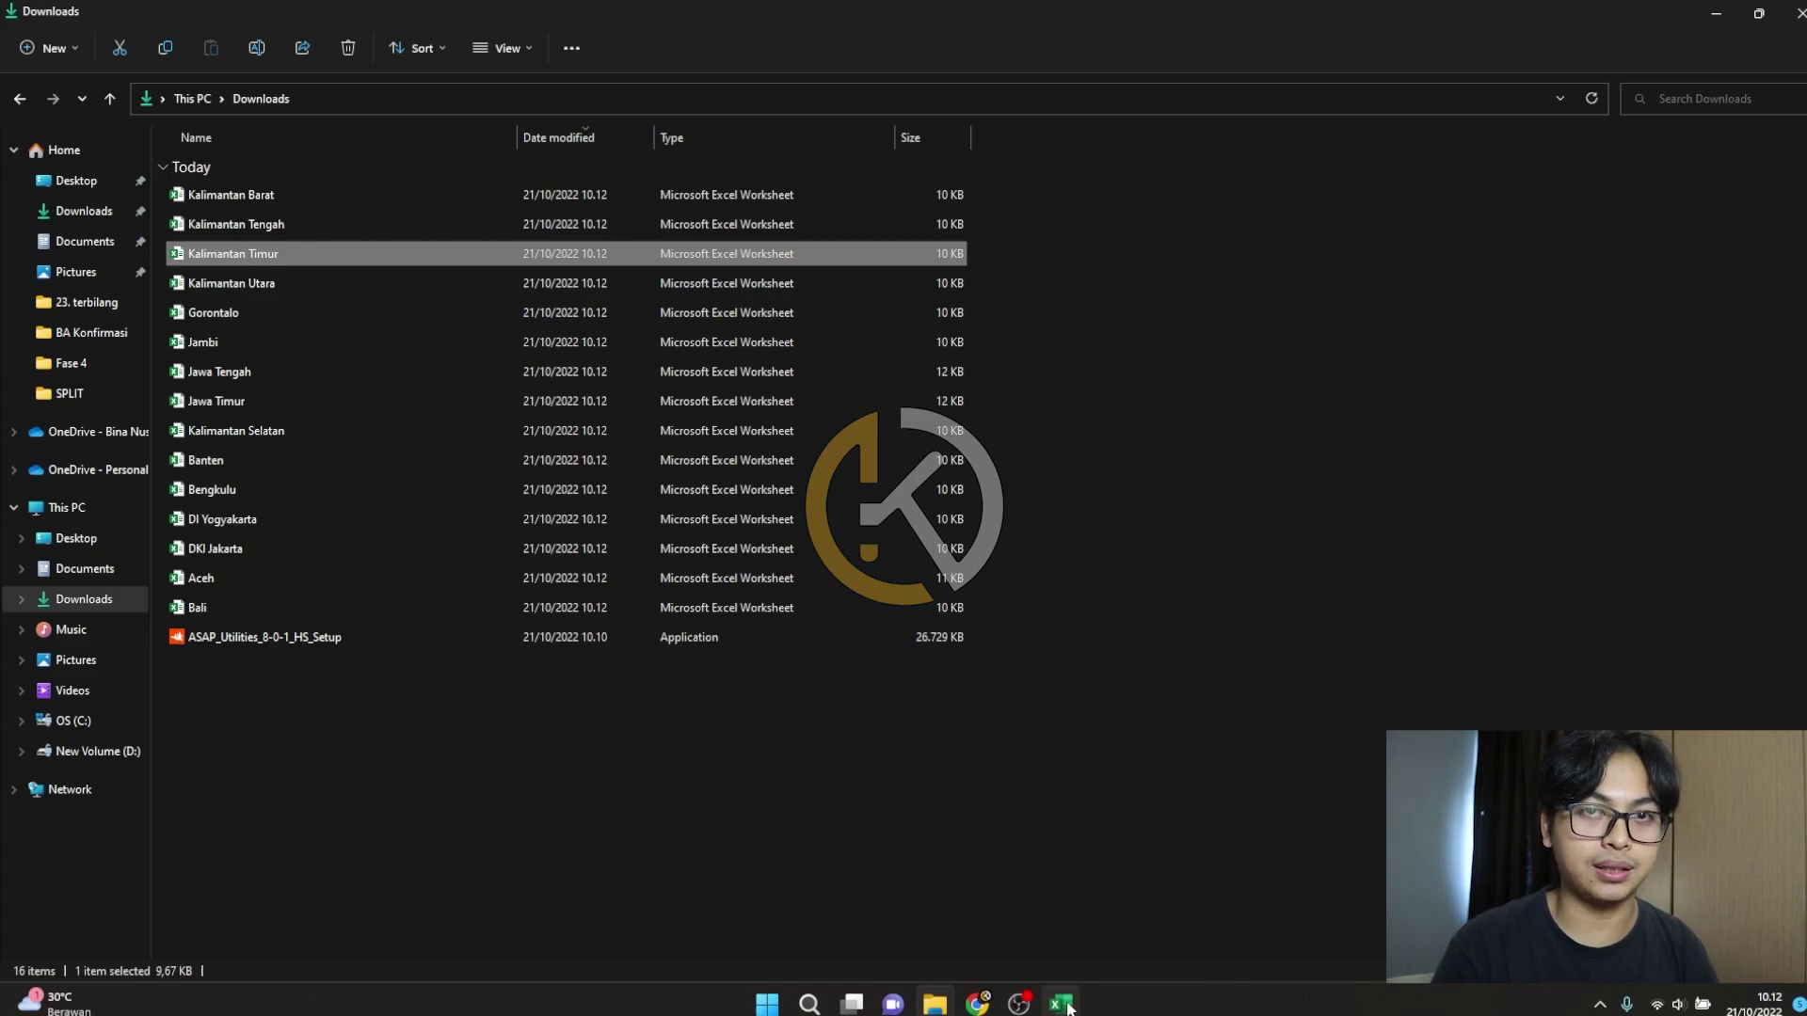
Start blank workbook Book17 and open ASAP Utilities' Merge and/or import multiple files dialog
{"action": "left_click", "coordinate": [1061, 1004]}
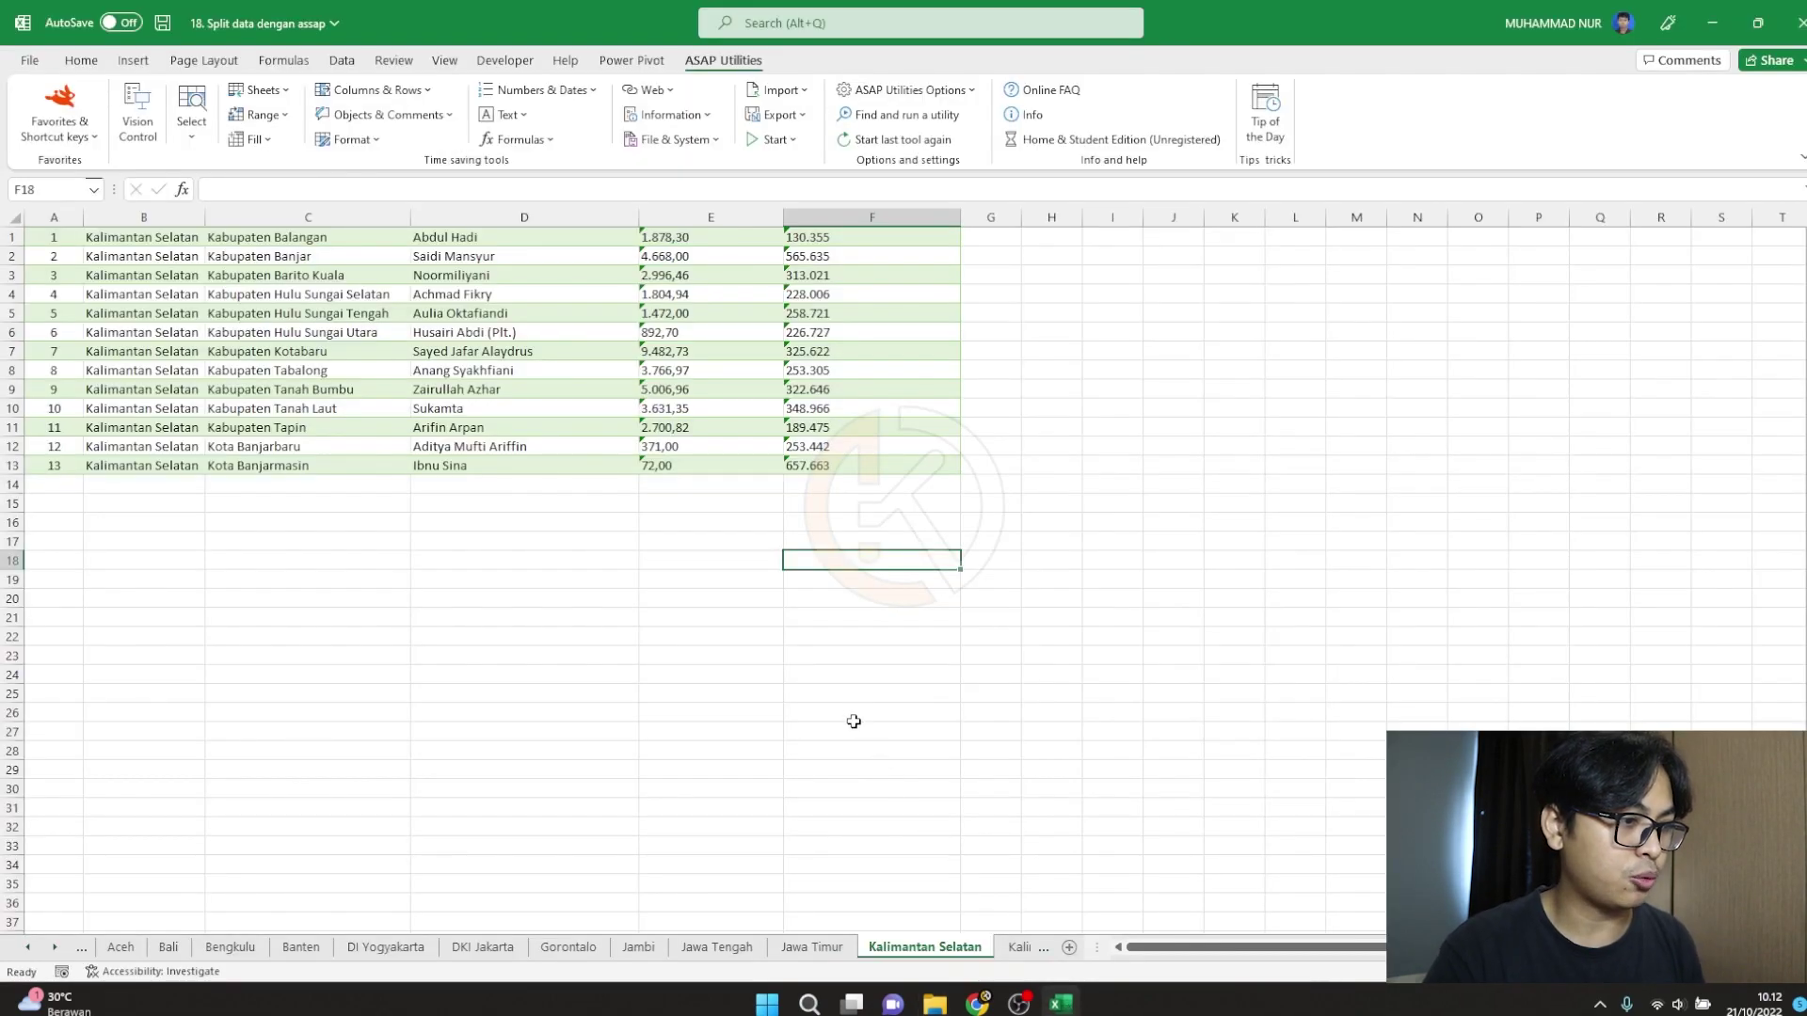
{"action": "left_click", "coordinate": [847, 689]}
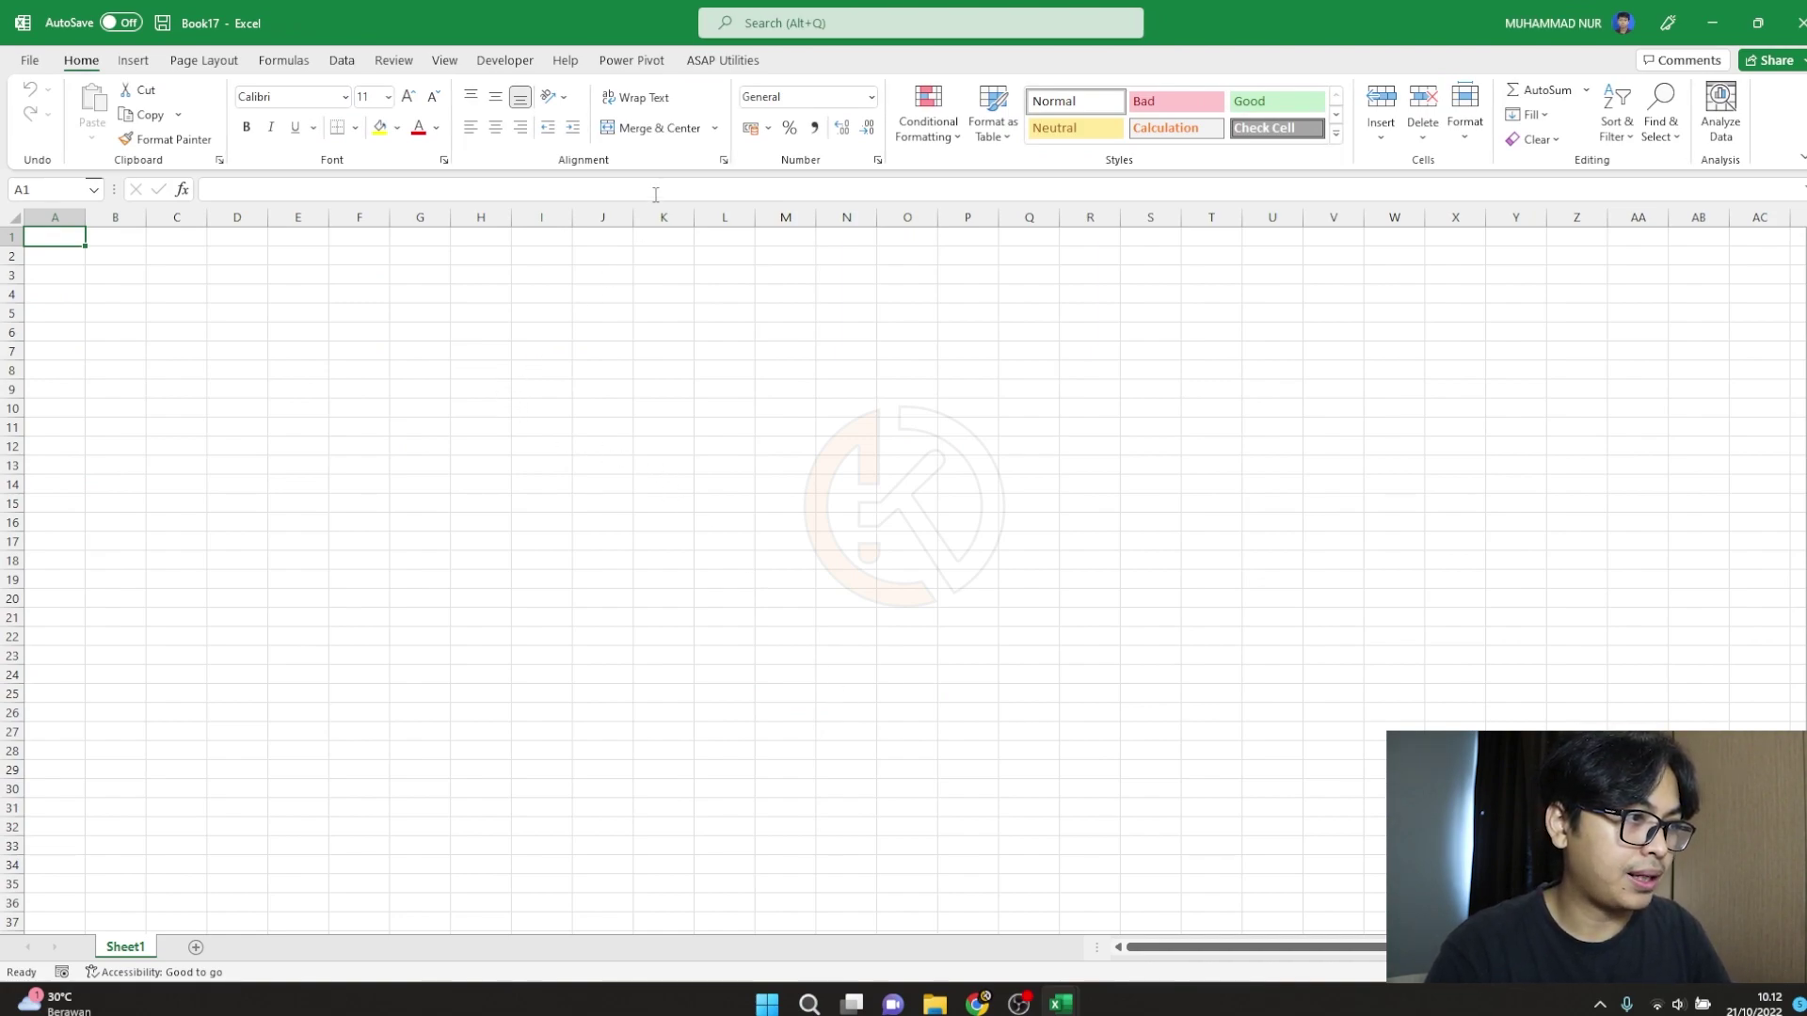
{"action": "left_click", "coordinate": [711, 62]}
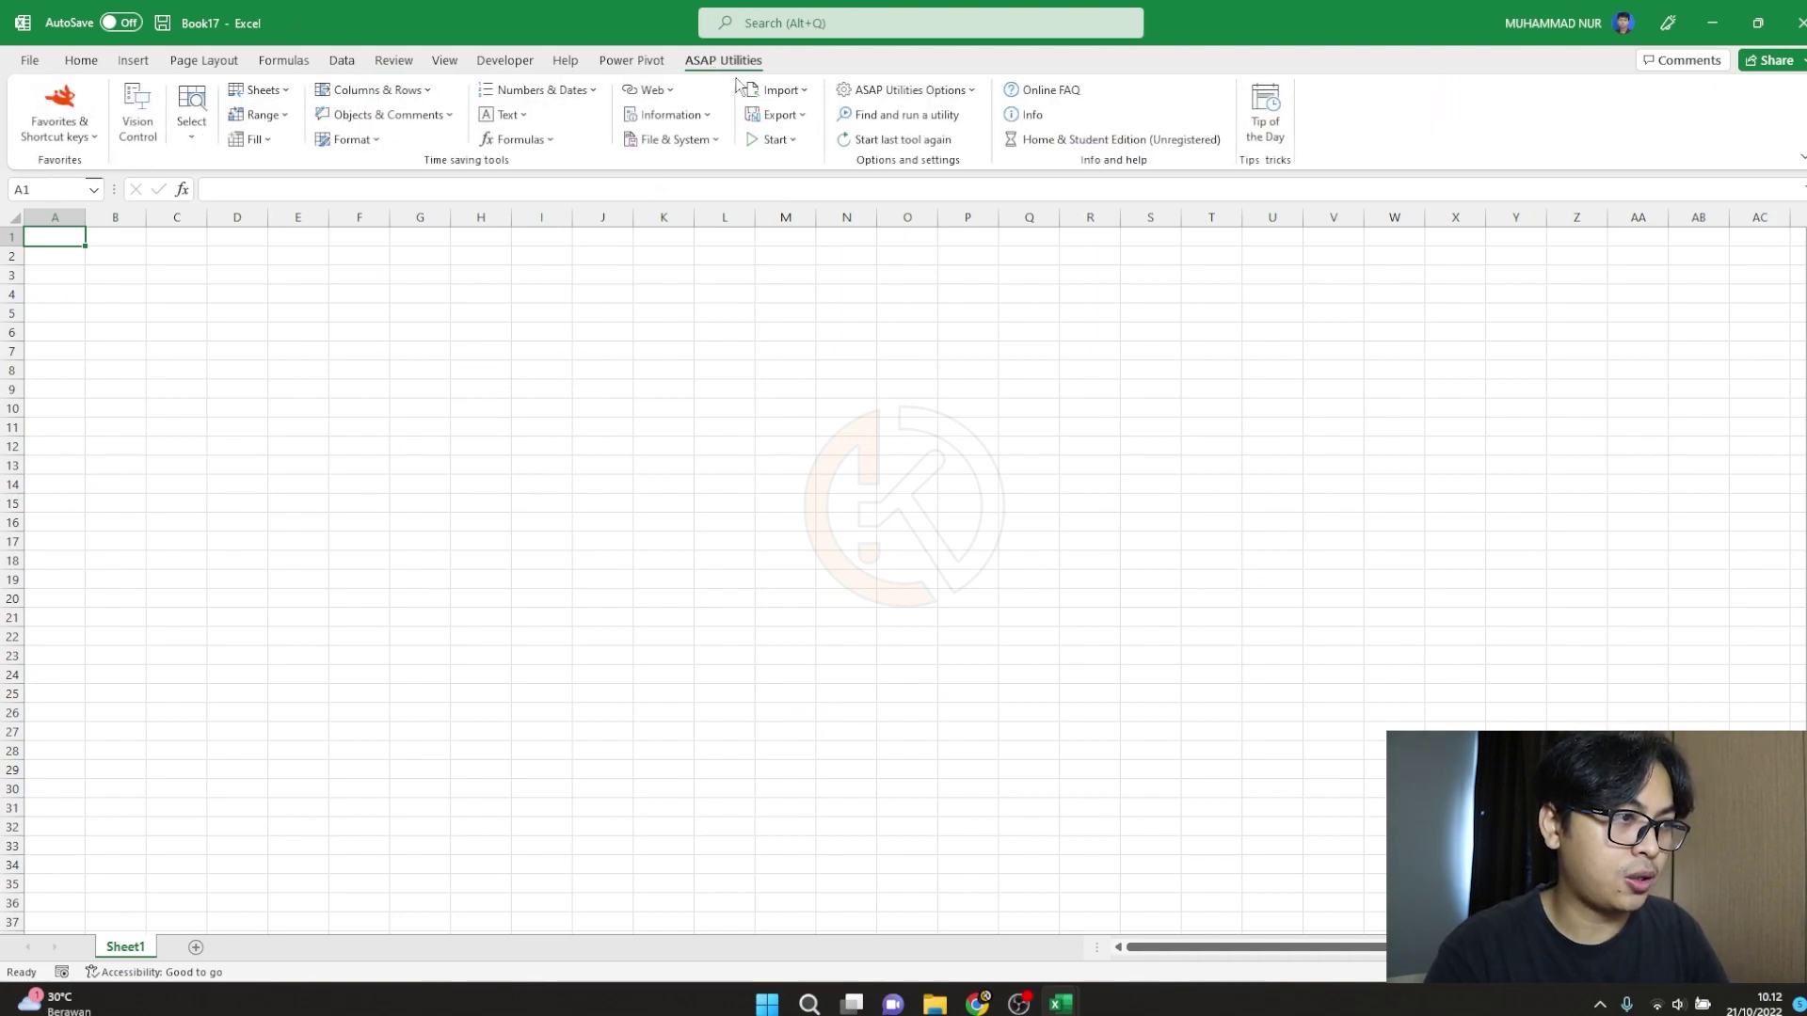
{"action": "left_click", "coordinate": [781, 90]}
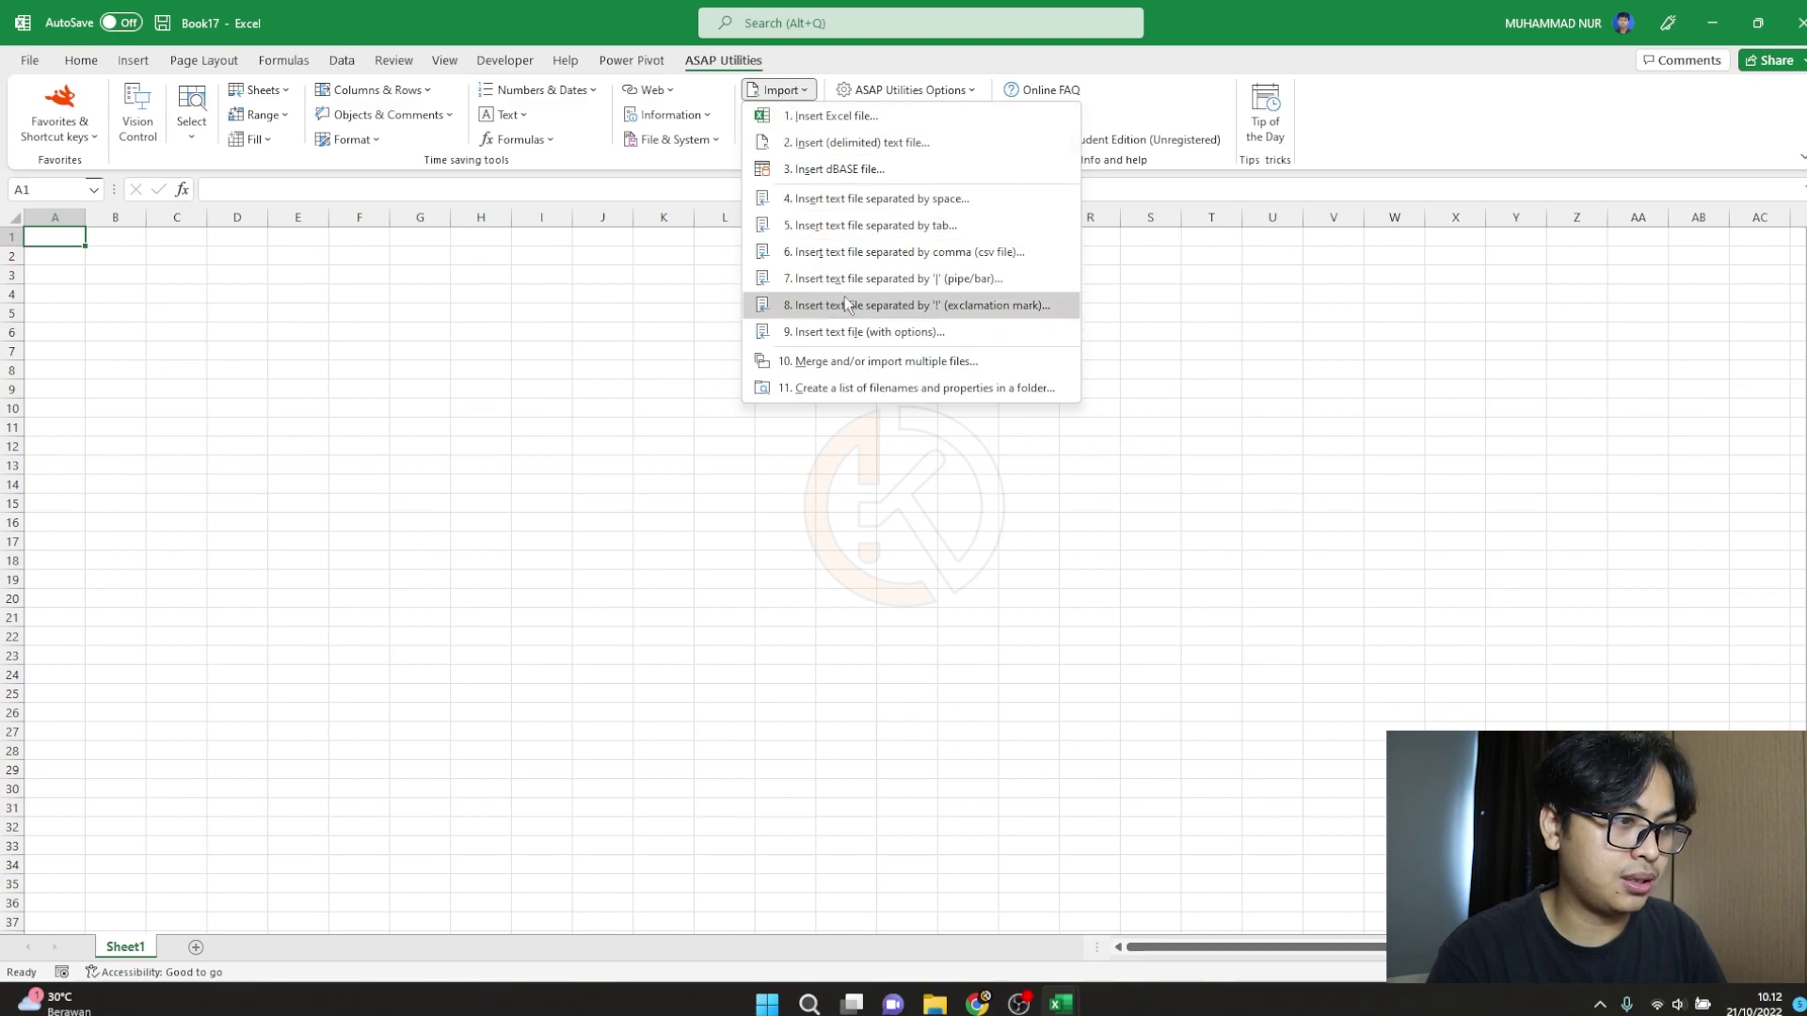
{"action": "left_click", "coordinate": [937, 362]}
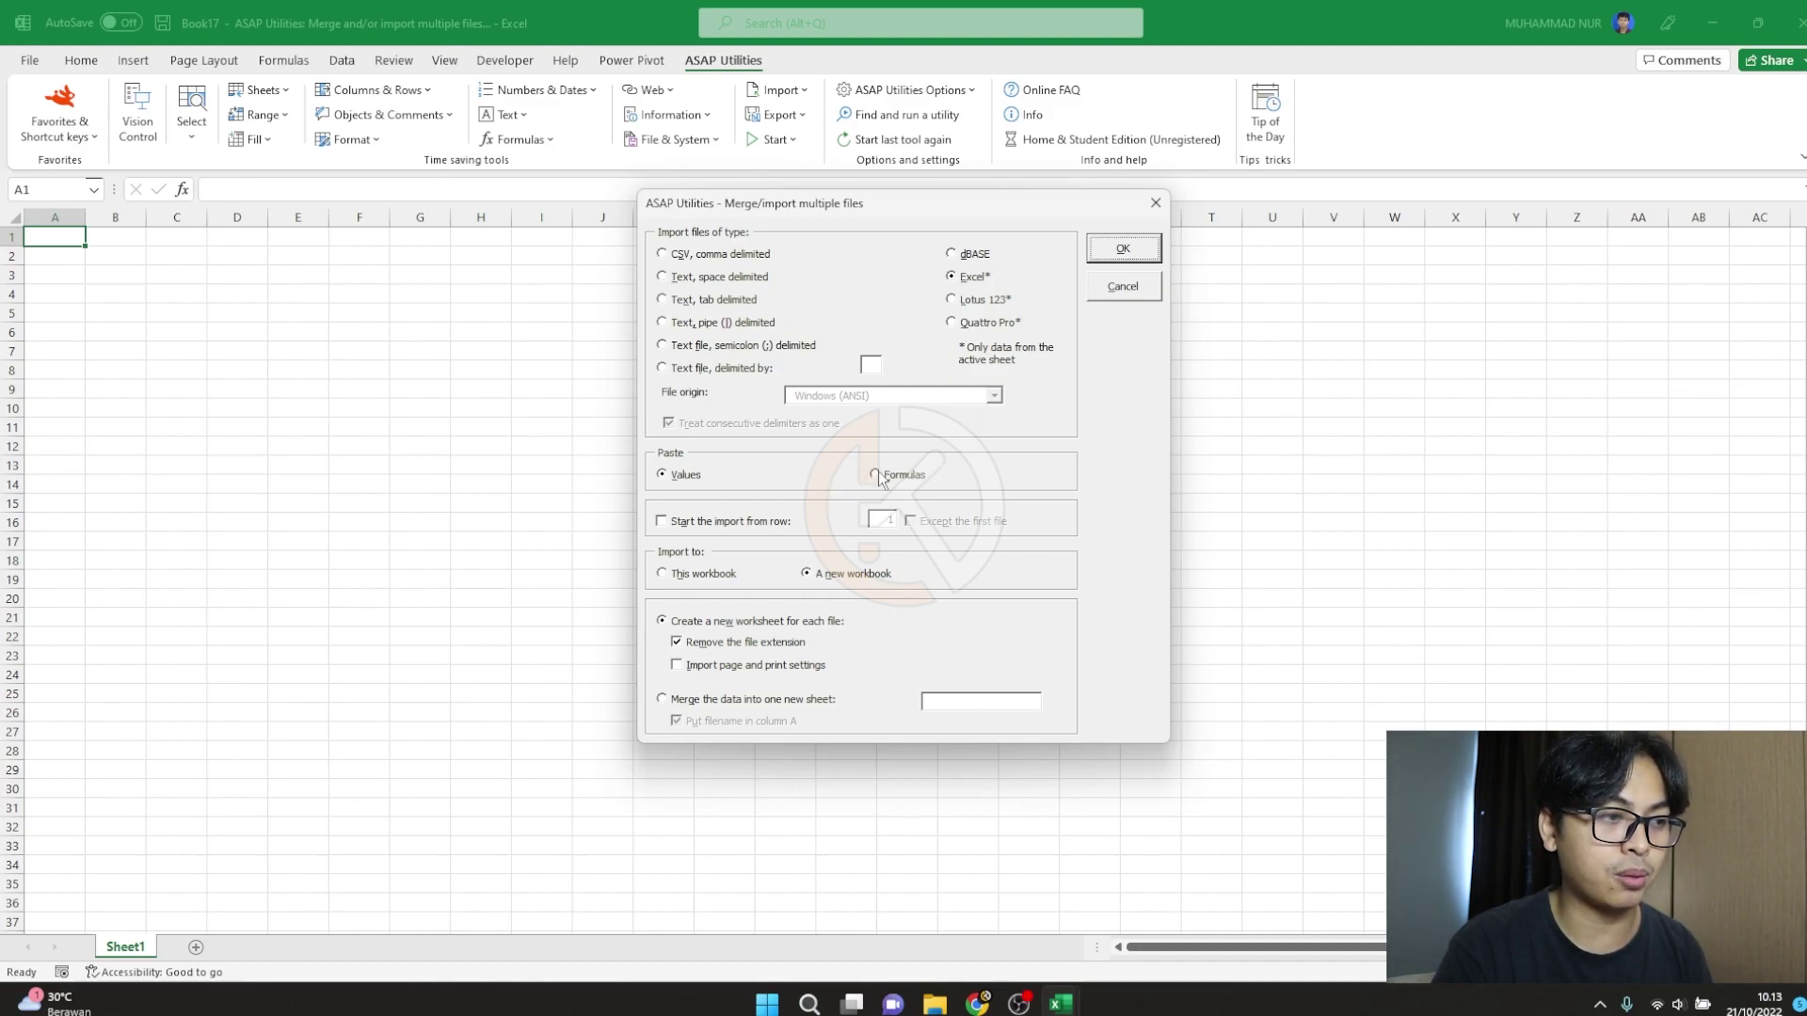
Import Excel files as values into this workbook, creating a new worksheet for each file
{"action": "left_click", "coordinate": [877, 475]}
{"action": "left_click", "coordinate": [665, 475]}
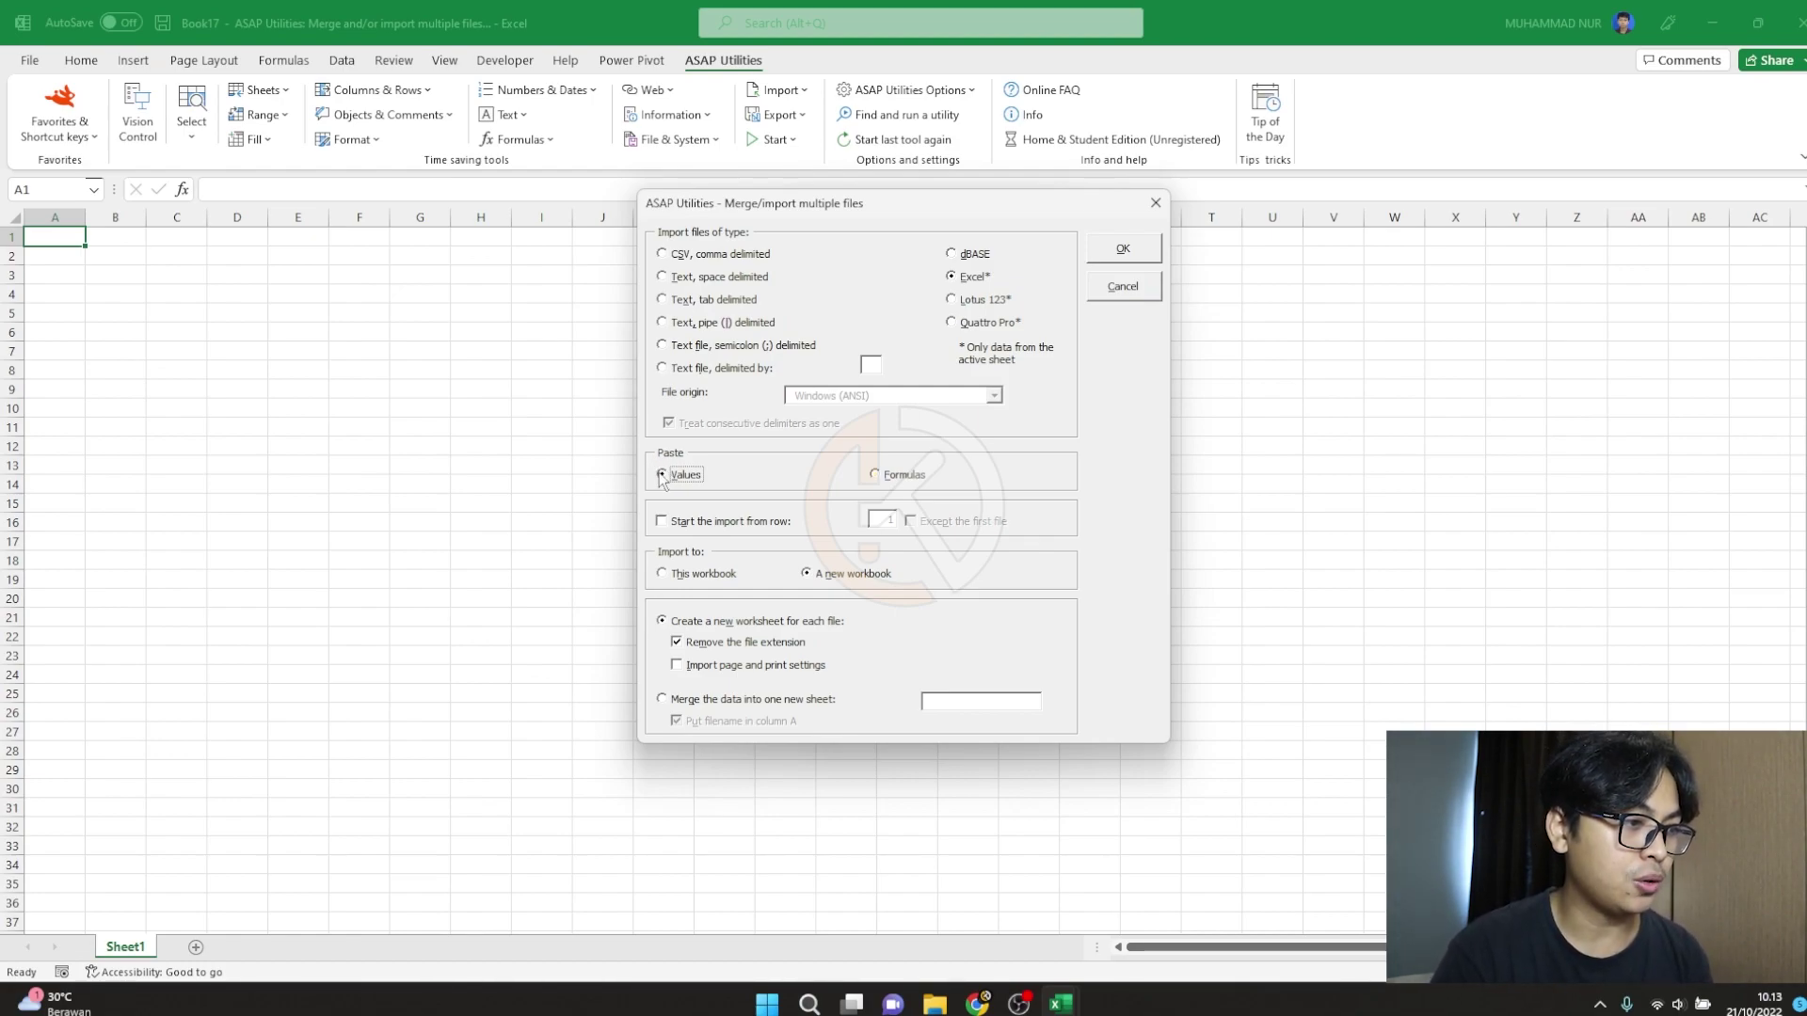
{"action": "left_click", "coordinate": [691, 576]}
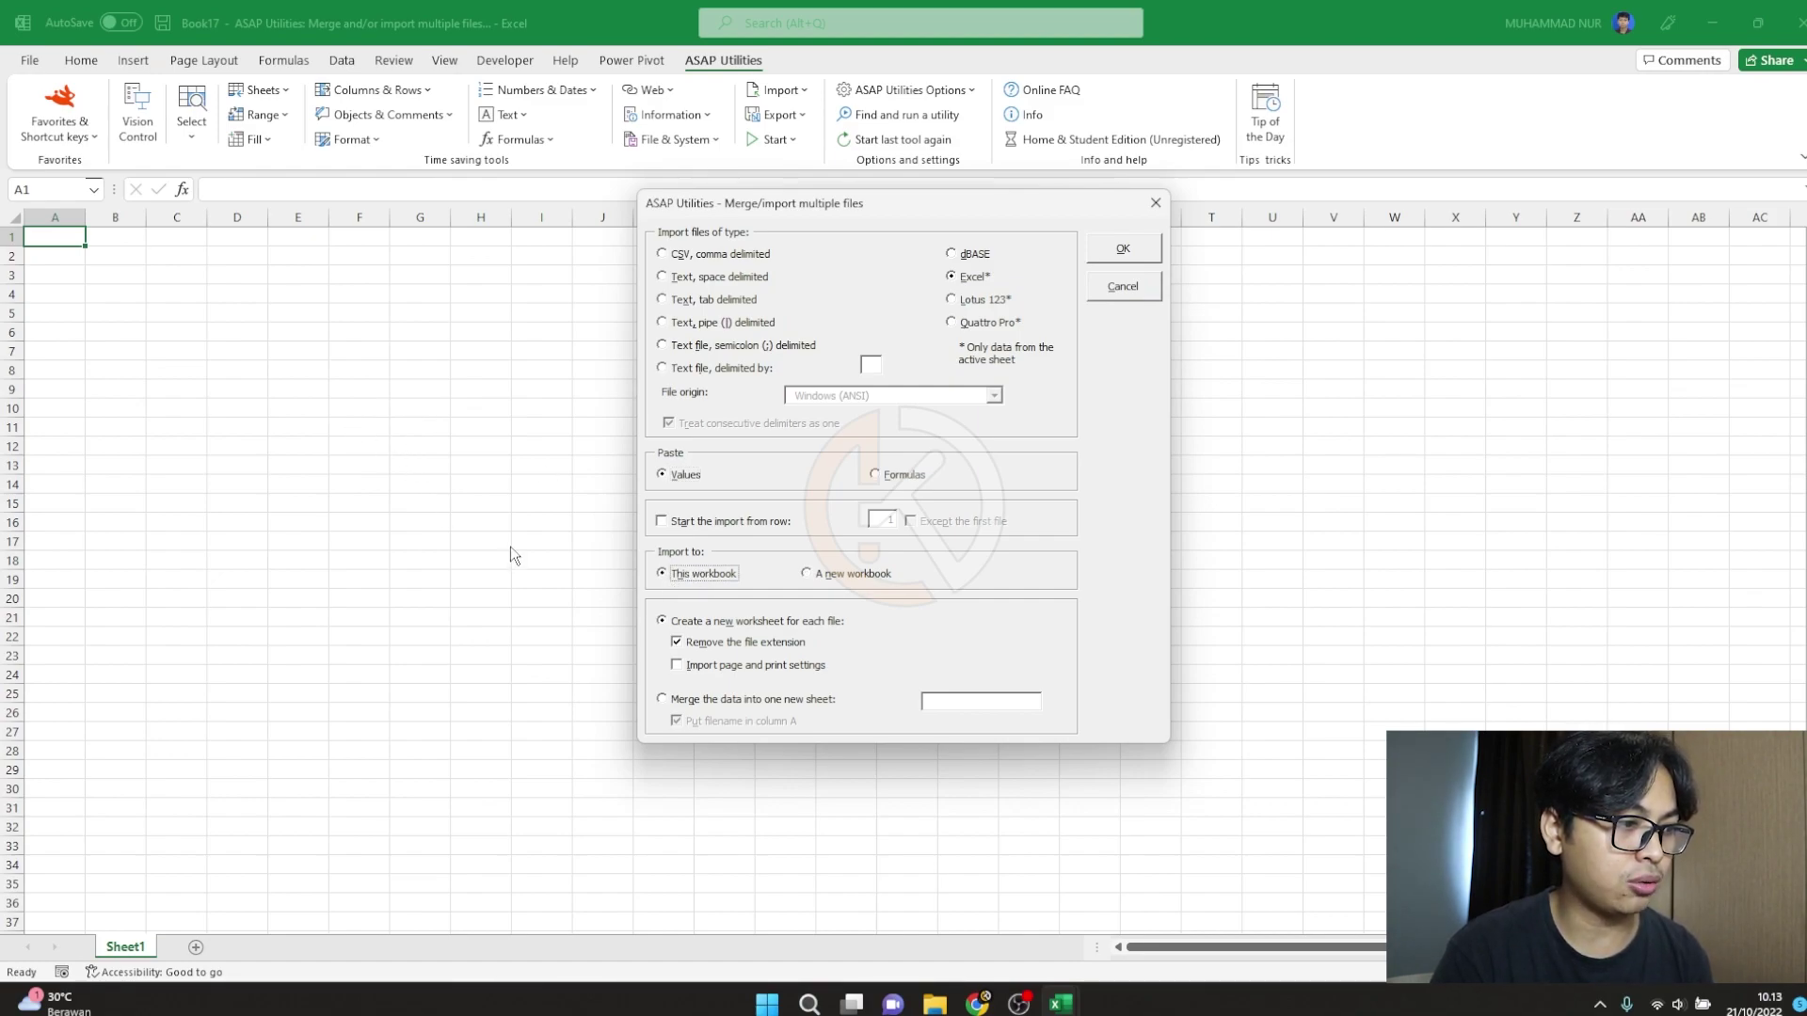
{"action": "left_click", "coordinate": [807, 576]}
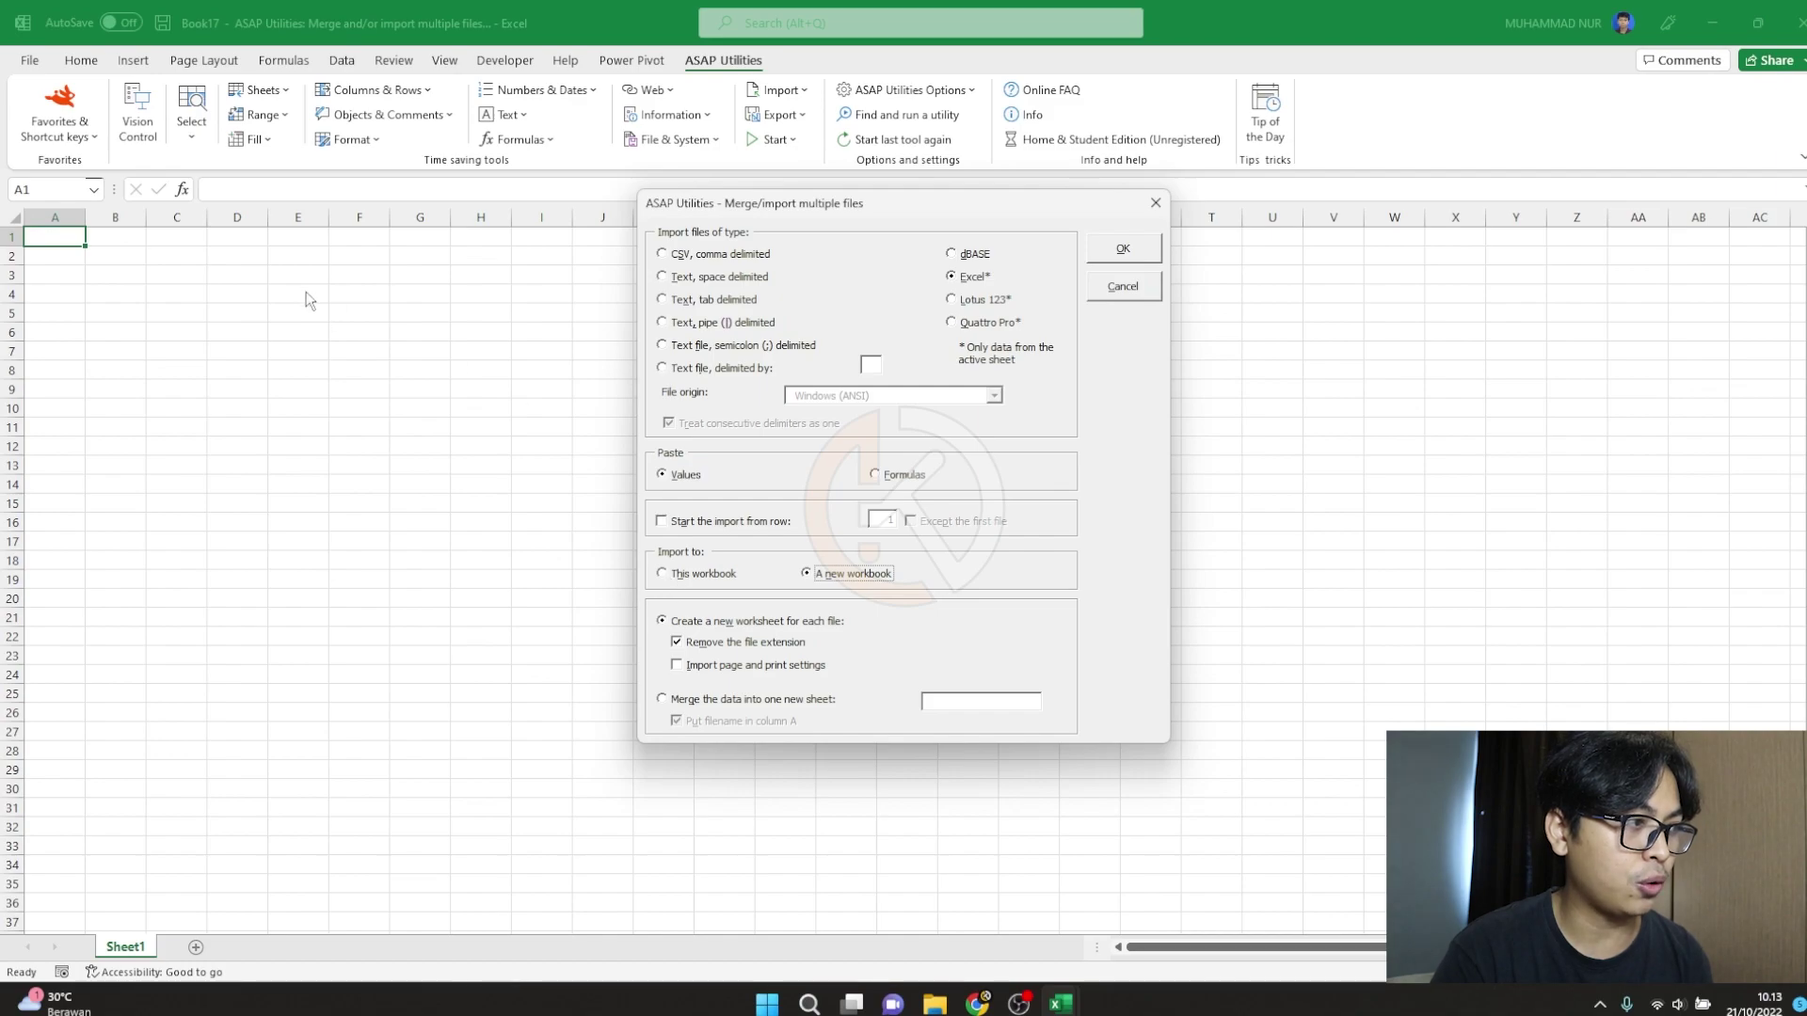
{"action": "left_click", "coordinate": [664, 575]}
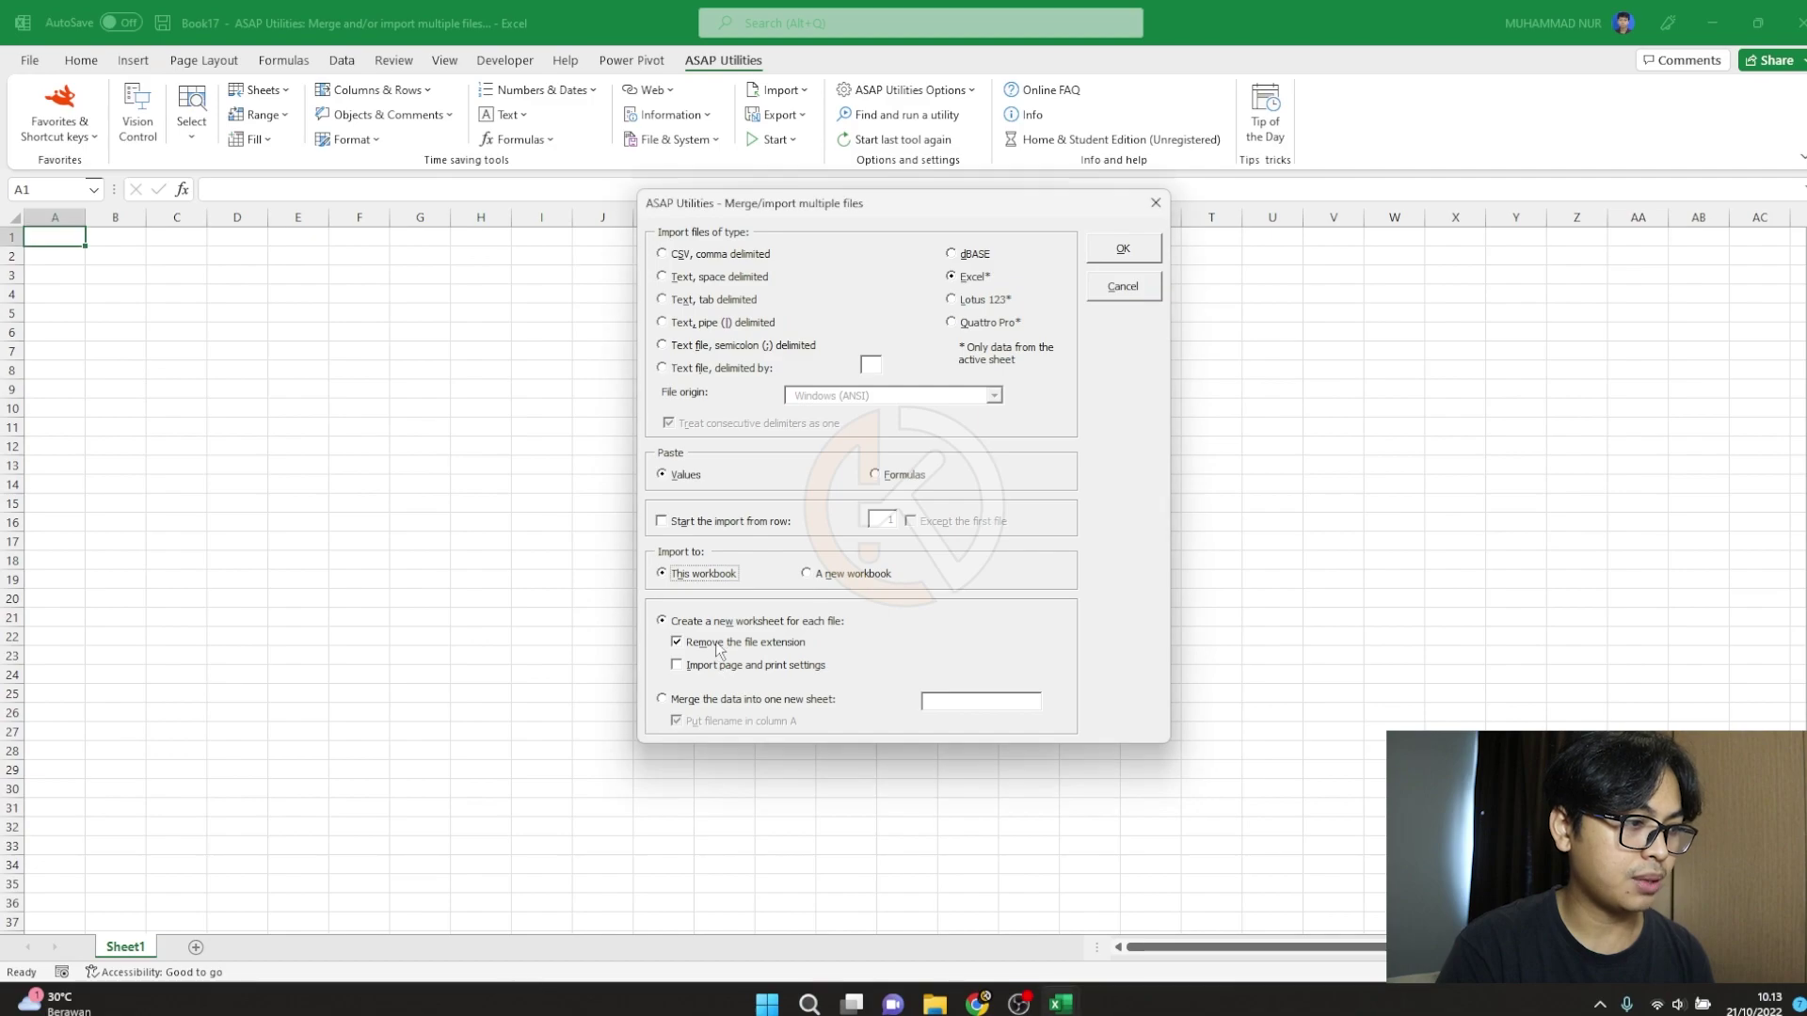
{"action": "left_click", "coordinate": [662, 699]}
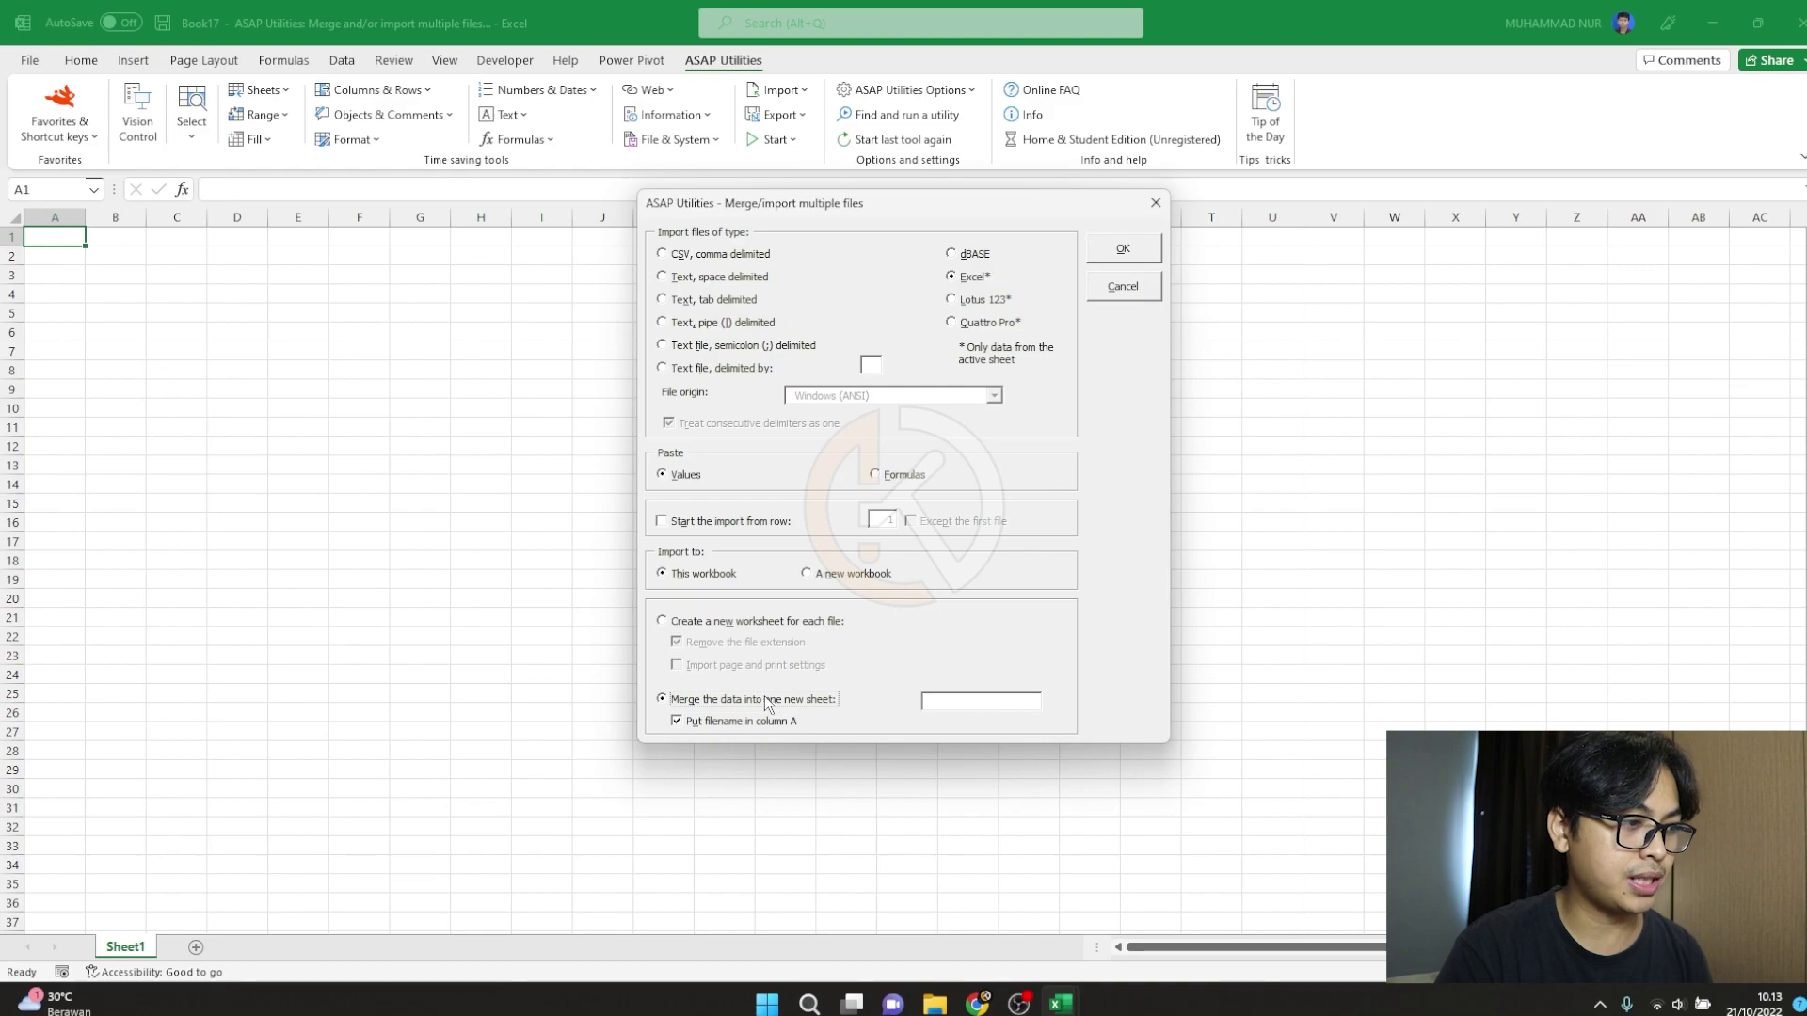
{"action": "left_click", "coordinate": [662, 621]}
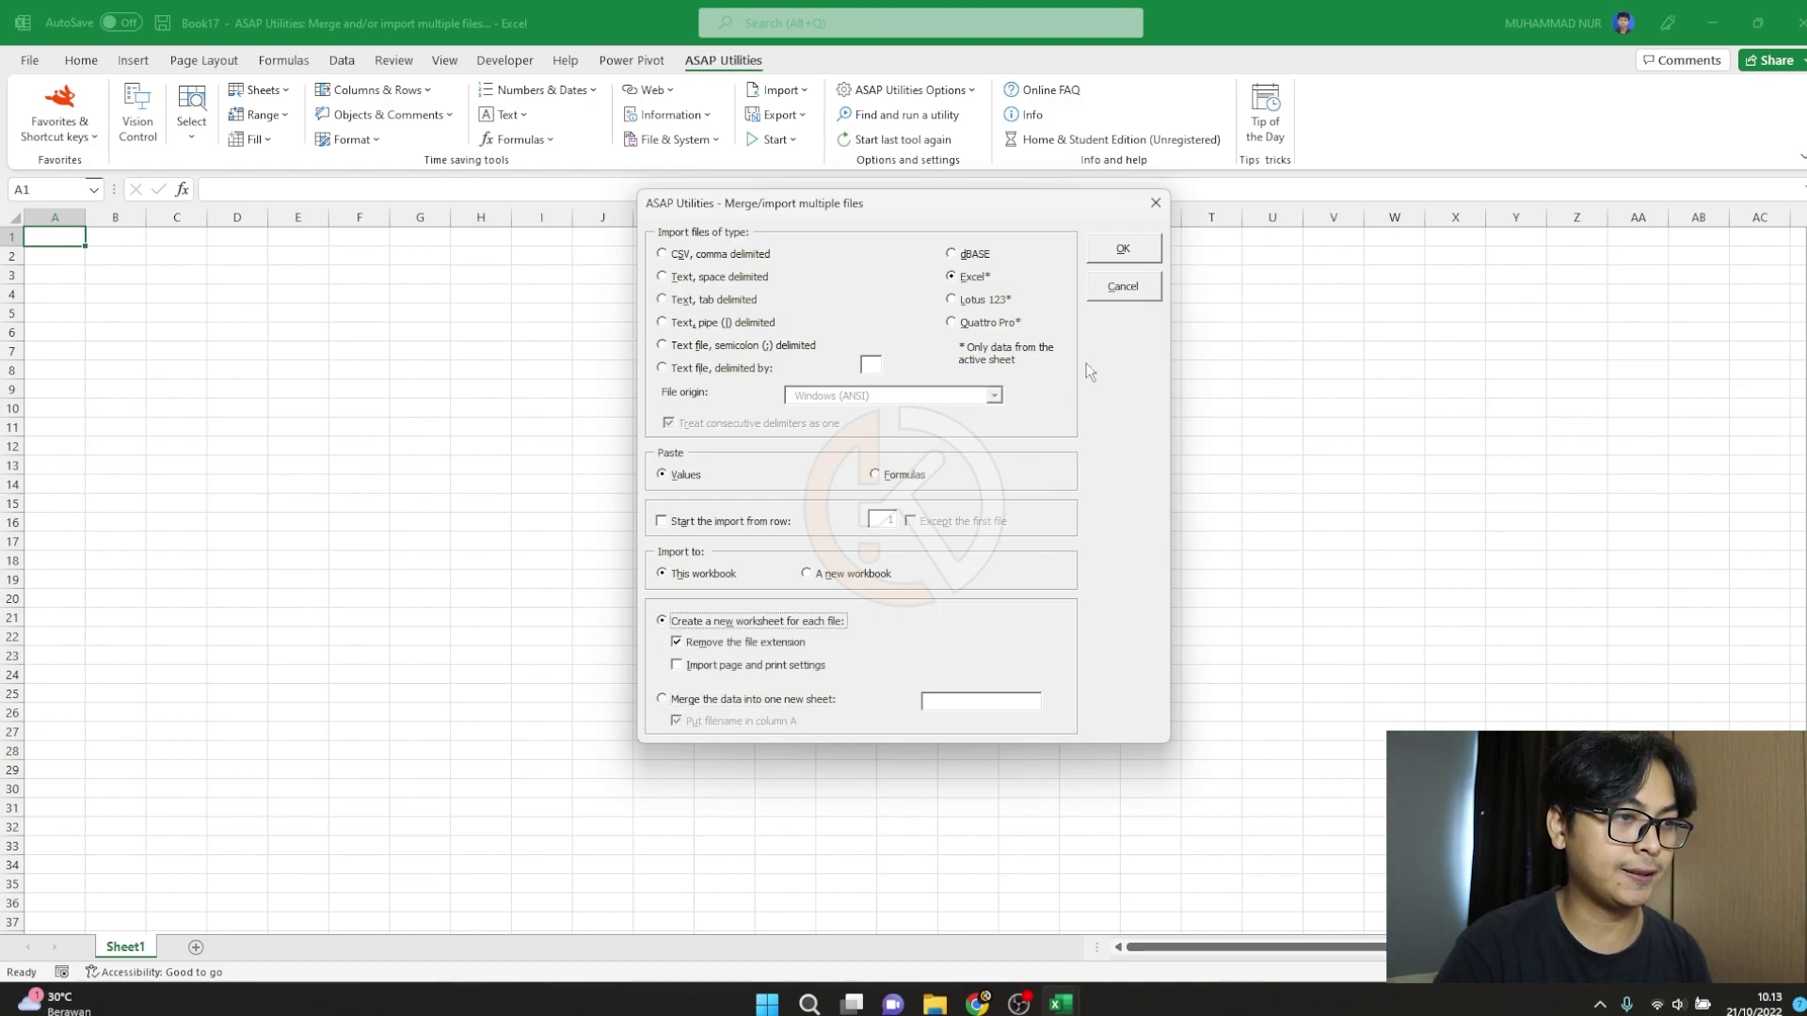
Select all province files in Downloads and import them
{"action": "left_click", "coordinate": [1117, 252]}
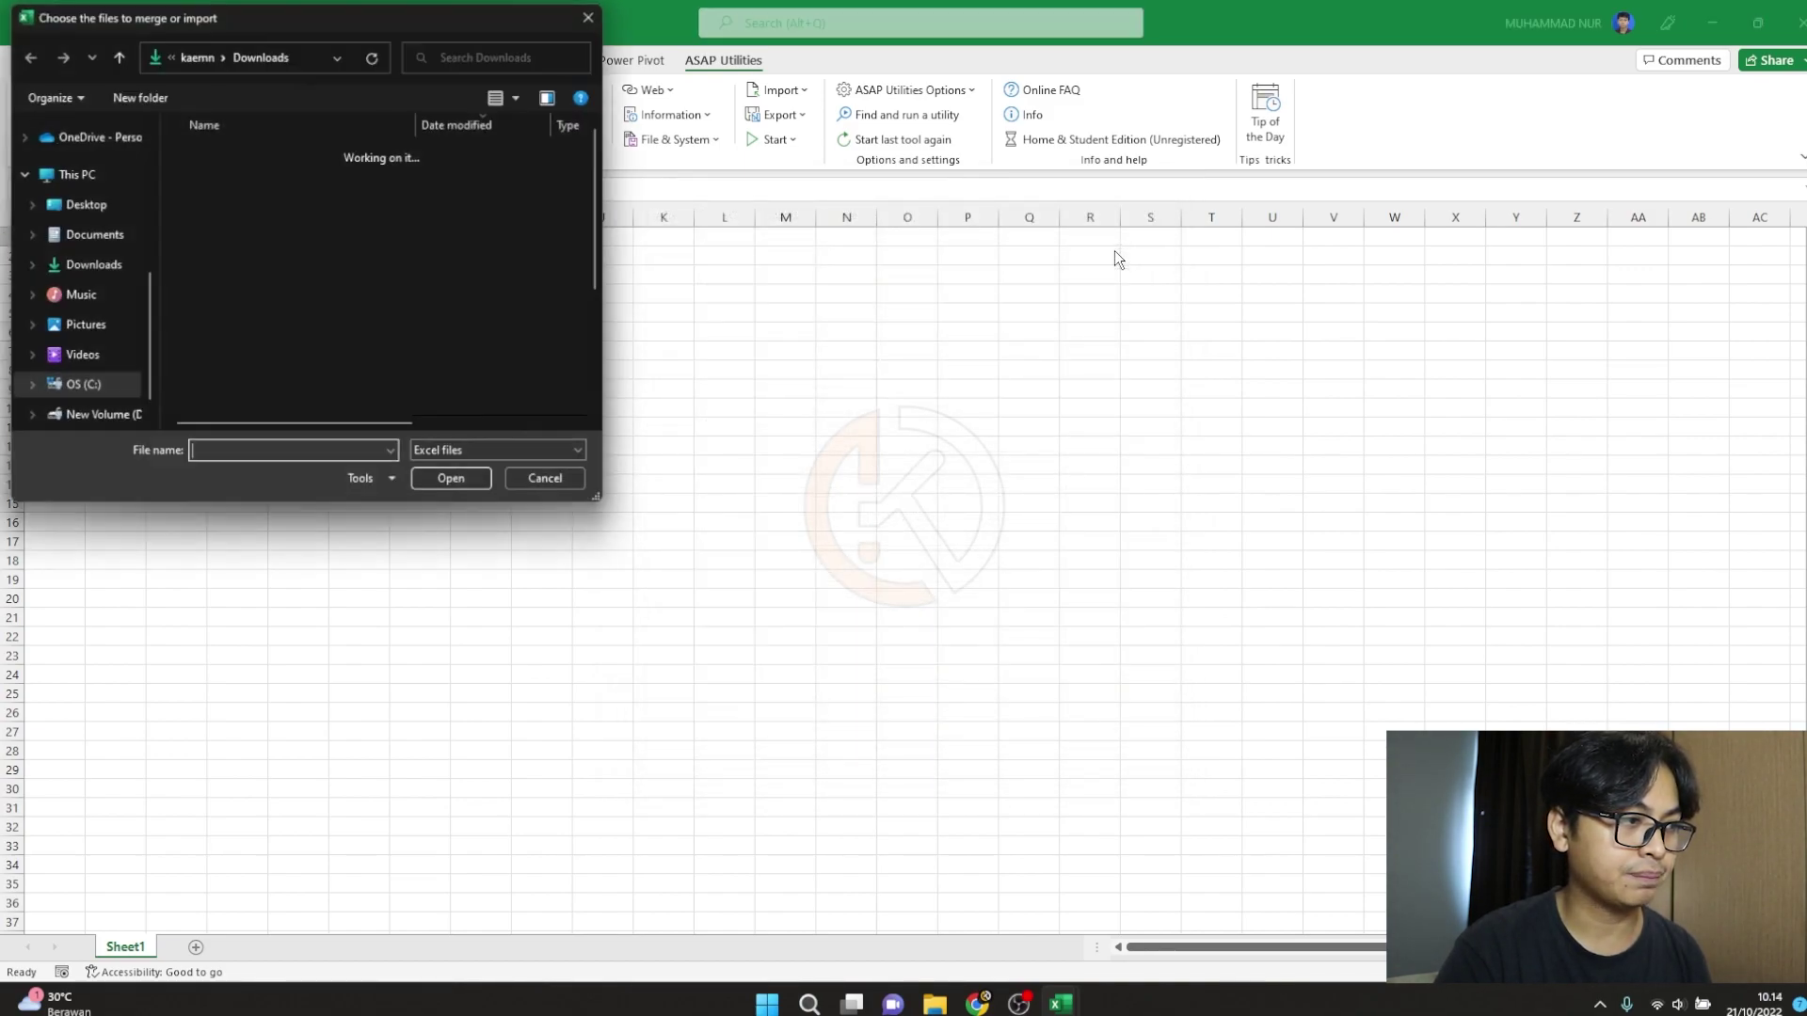
{"action": "left_click", "coordinate": [311, 184]}
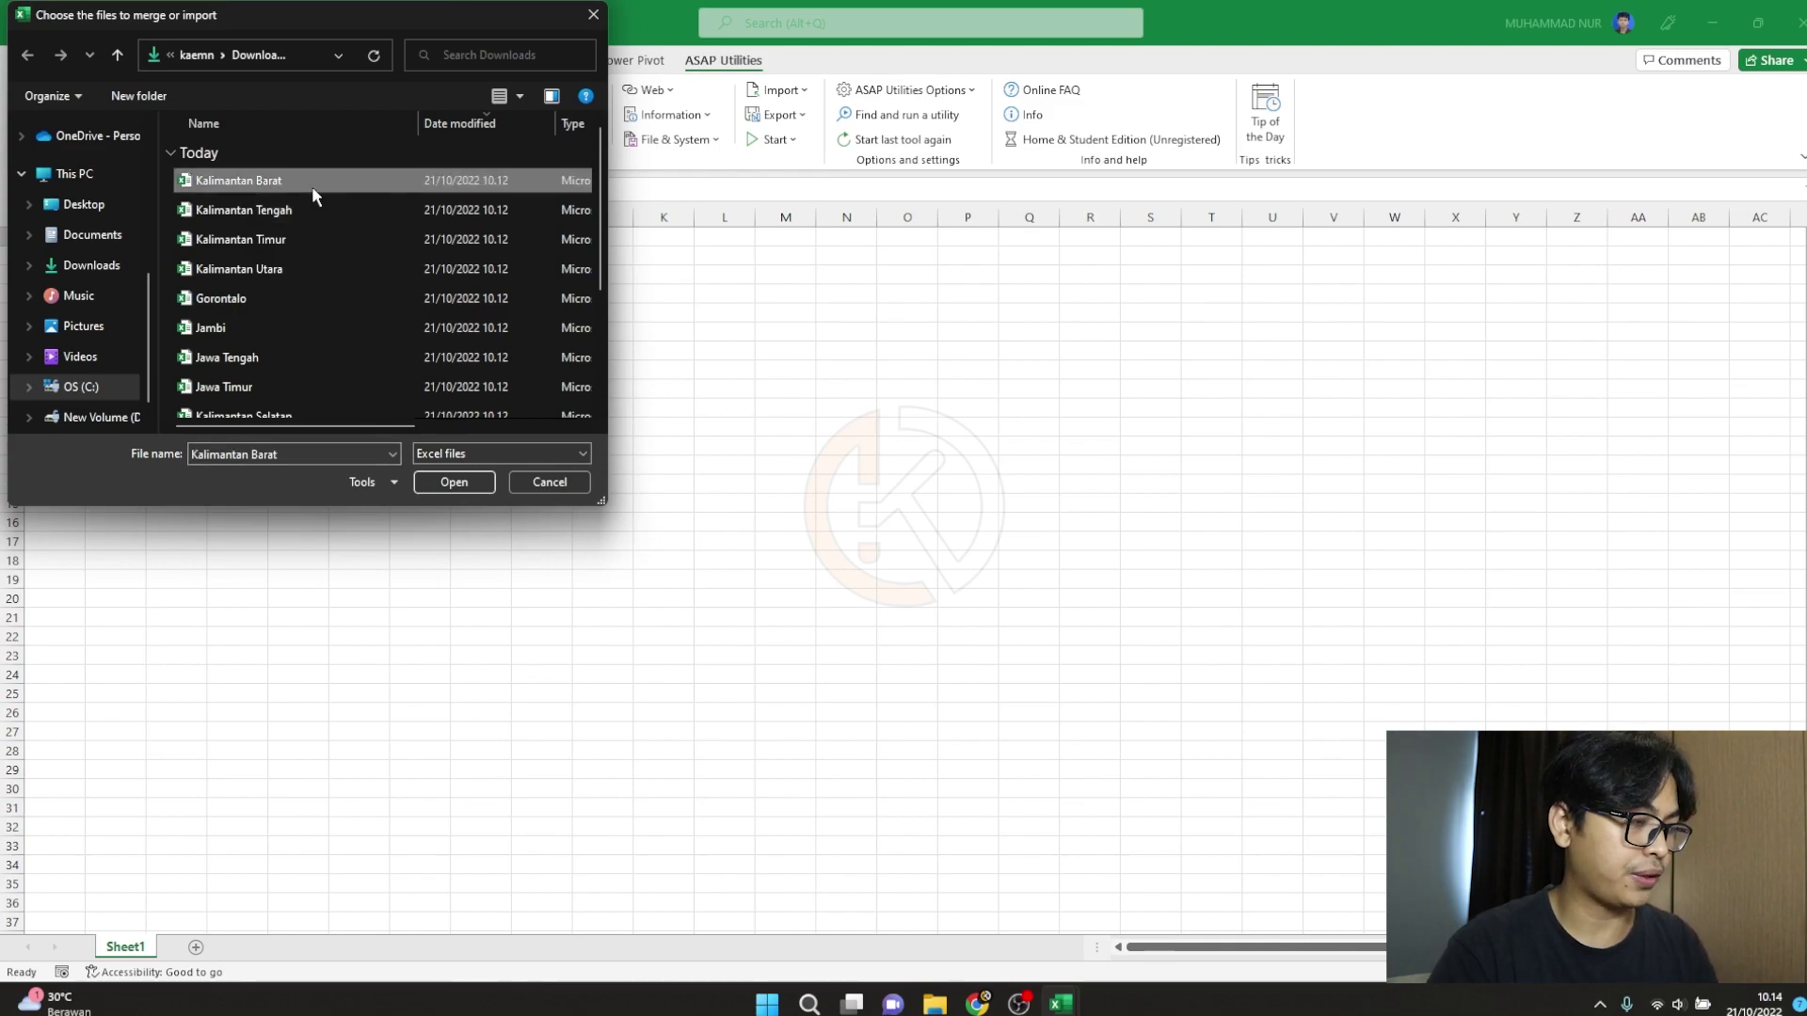
{"action": "key", "text": "ctrl+a"}
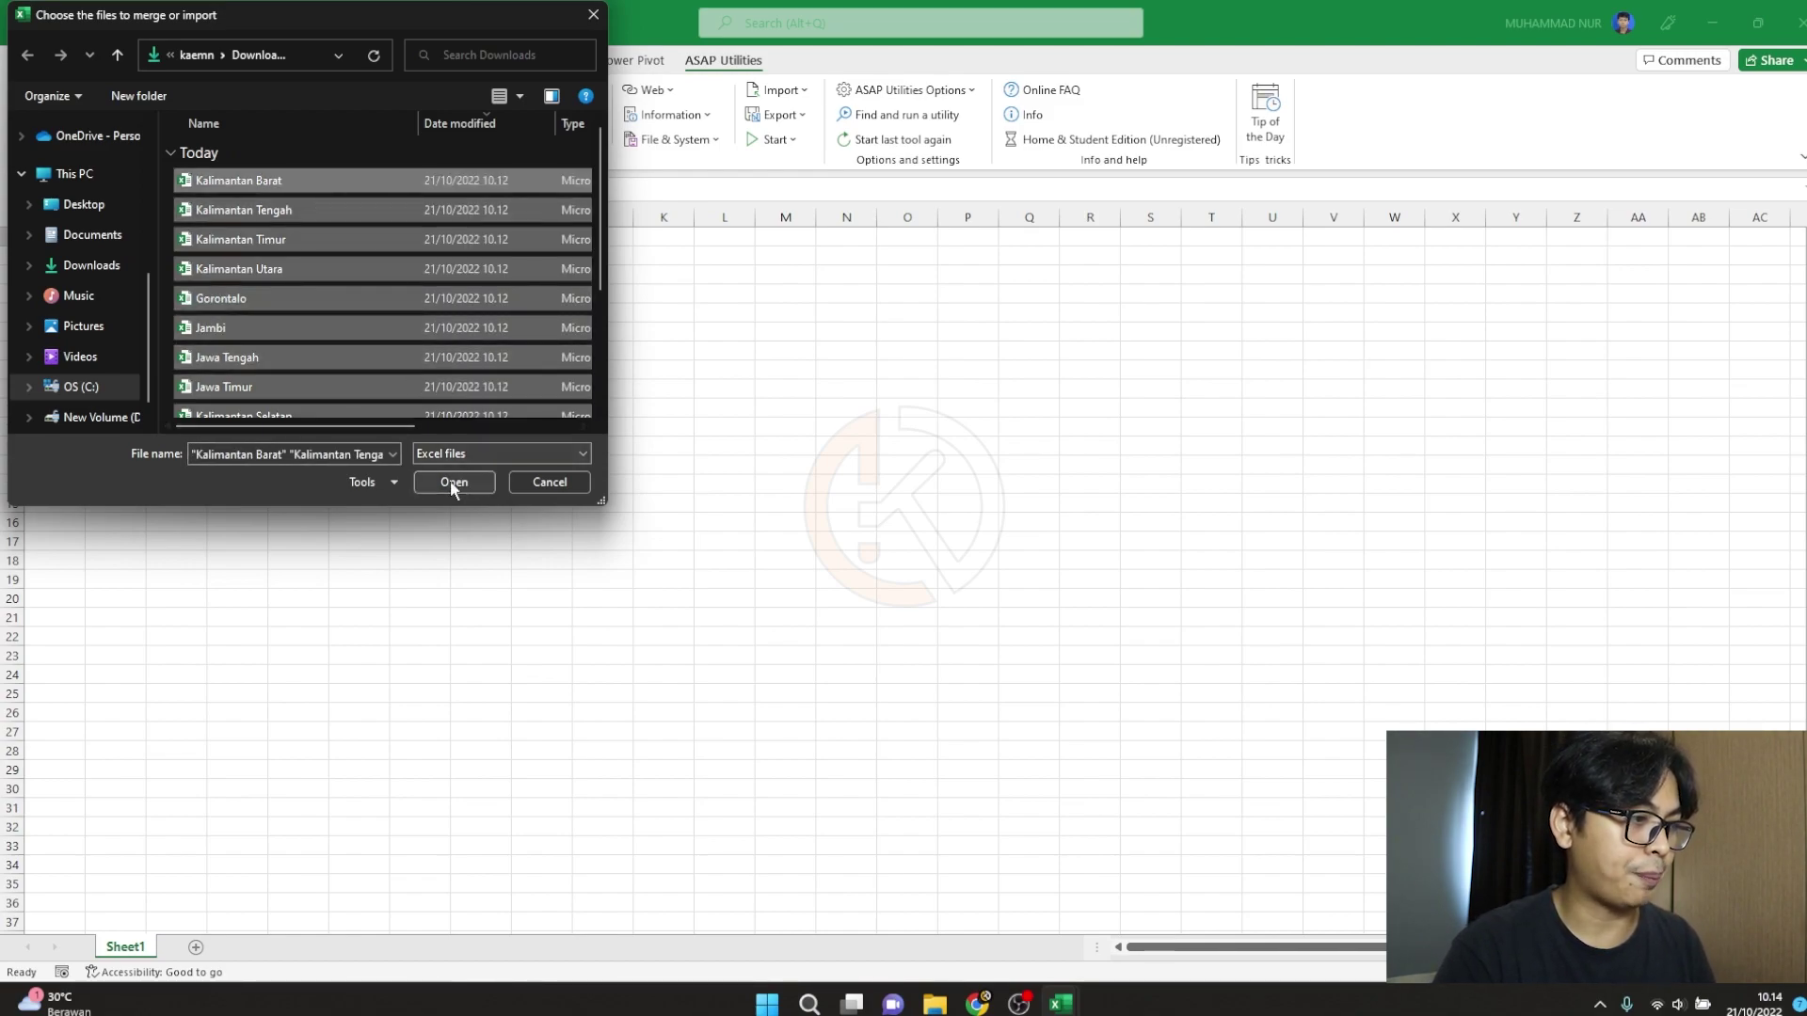
{"action": "left_click", "coordinate": [450, 482]}
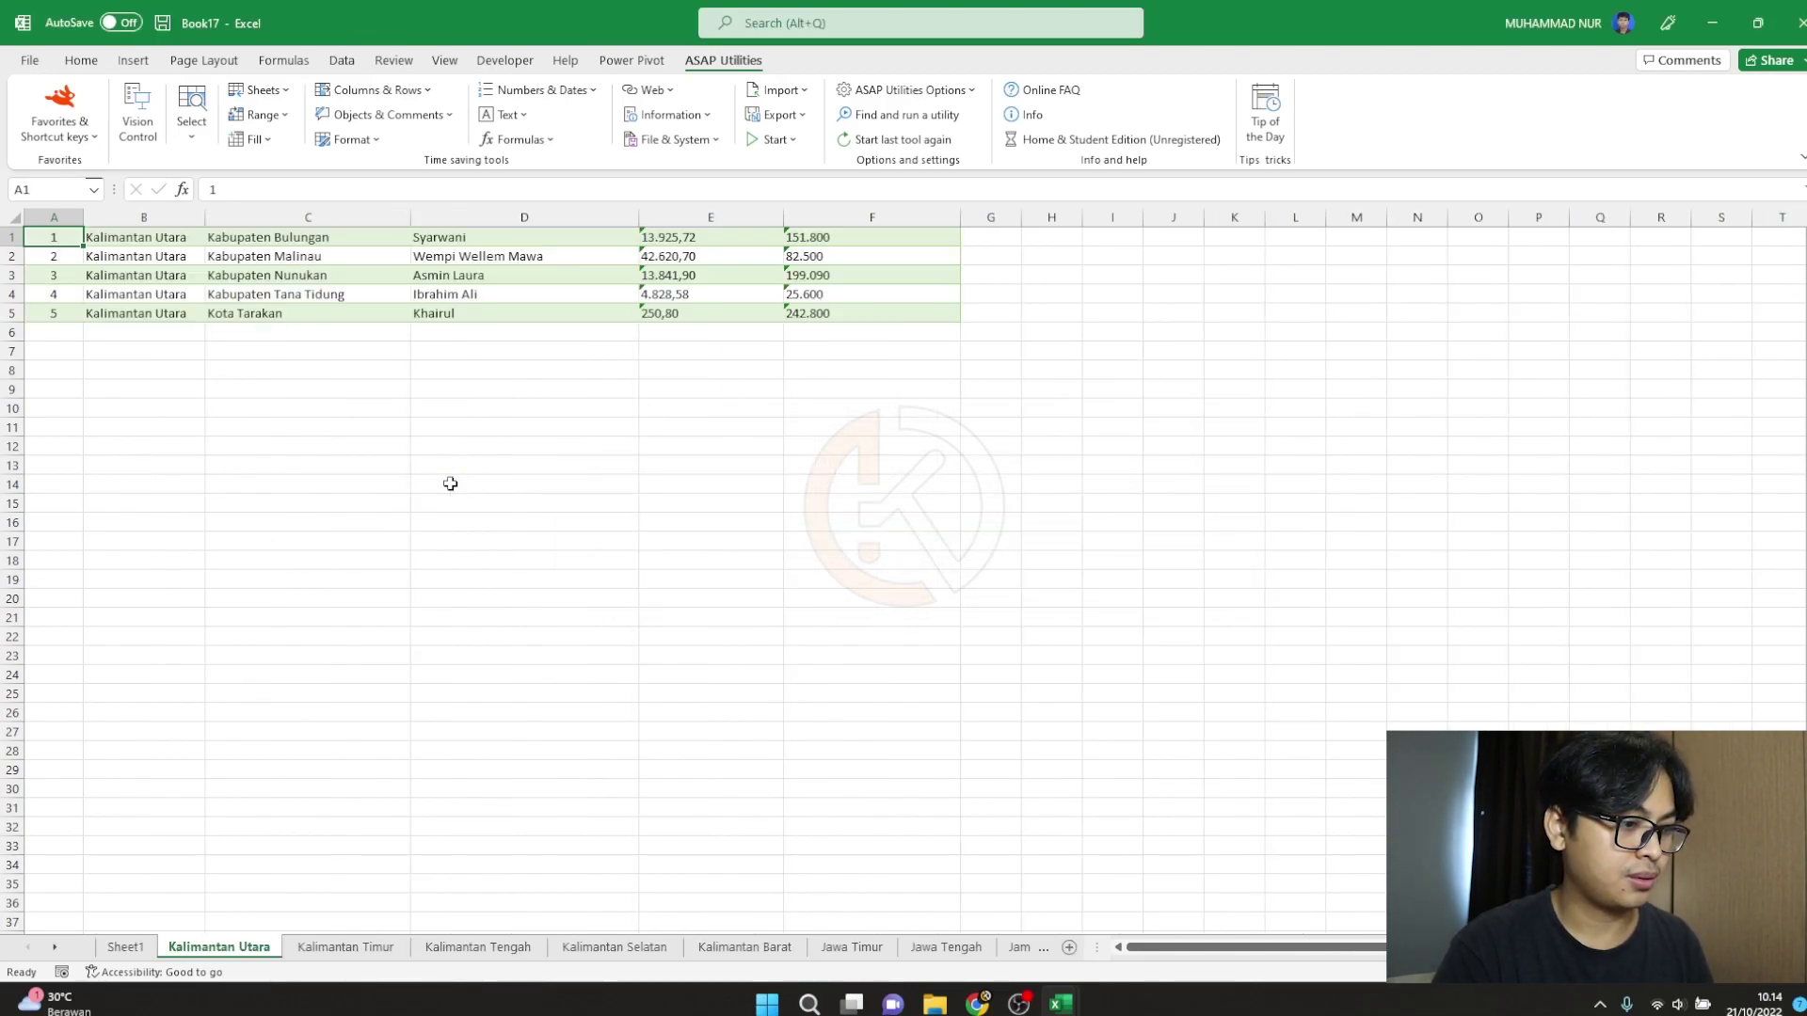
Browse the imported Kalimantan Timur through Jambi sheets in Book17
{"action": "left_click", "coordinate": [358, 946]}
{"action": "left_click", "coordinate": [476, 946]}
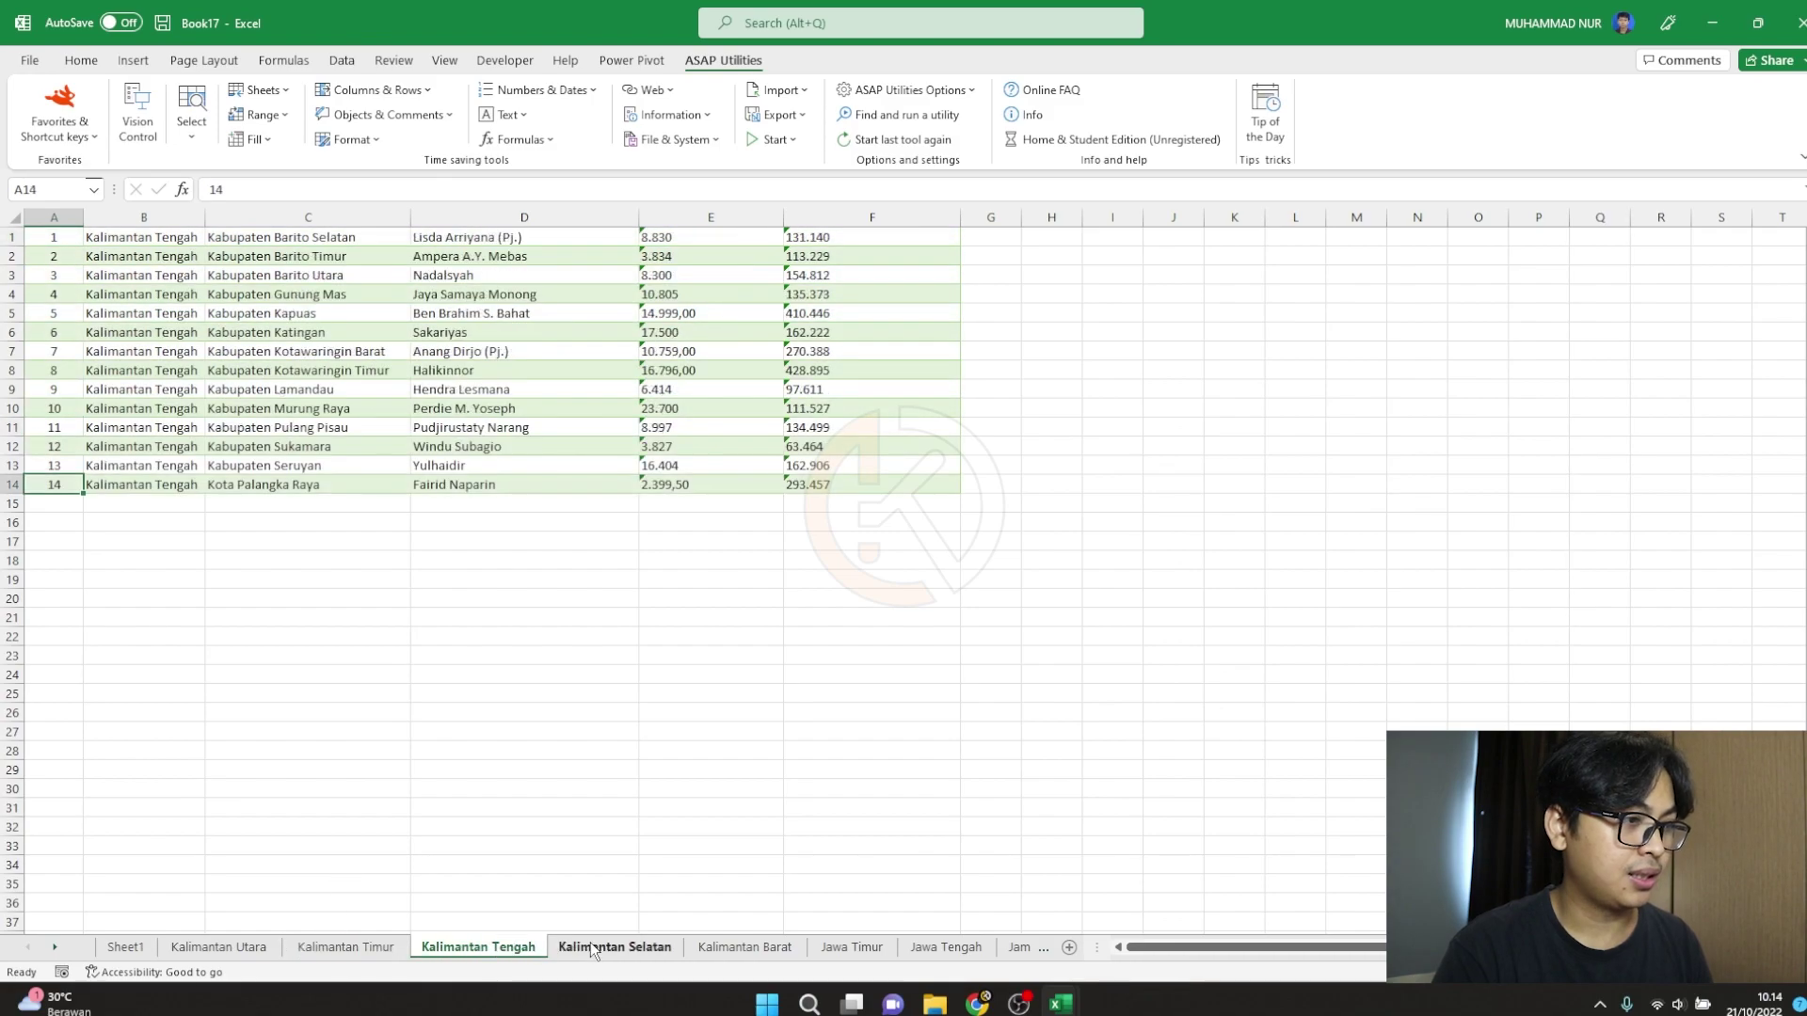
{"action": "left_click", "coordinate": [602, 945]}
{"action": "left_click", "coordinate": [725, 947]}
{"action": "left_click", "coordinate": [882, 945]}
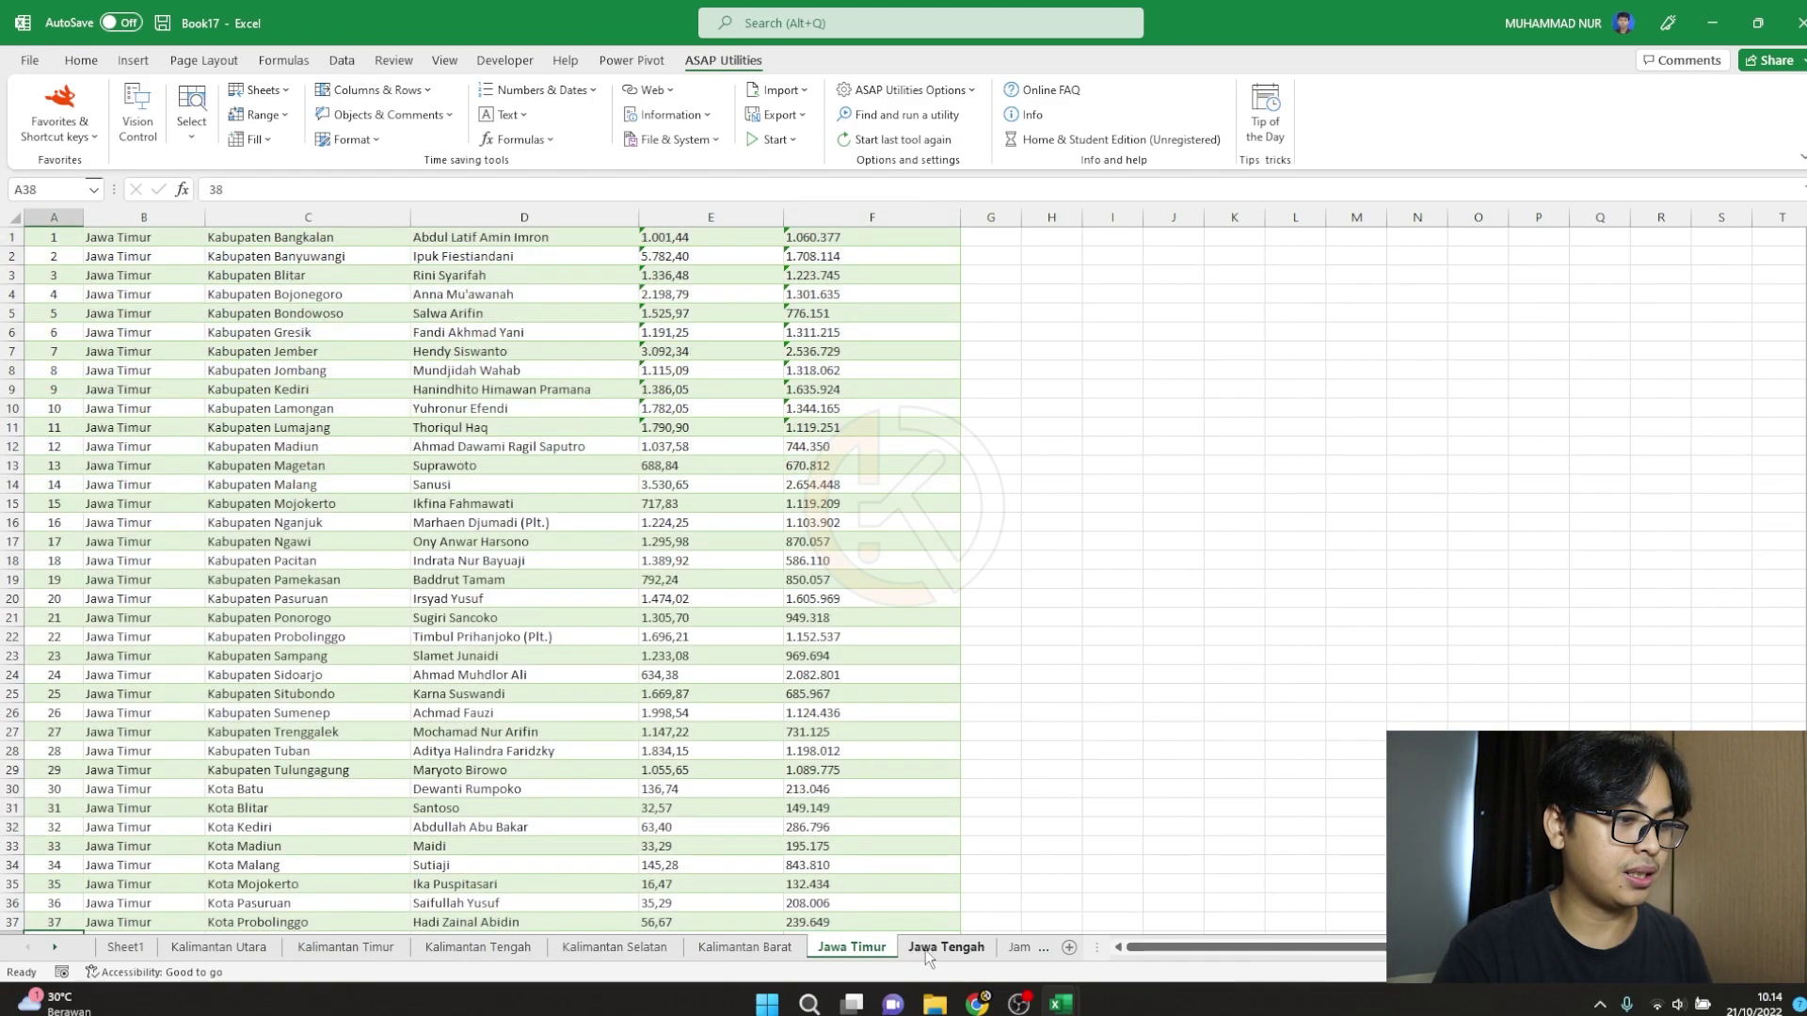
{"action": "left_click", "coordinate": [944, 947]}
{"action": "left_click", "coordinate": [1021, 948]}
View the Bali and Aceh sheets, then start new blank workbook Book18
{"action": "left_click", "coordinate": [55, 947]}
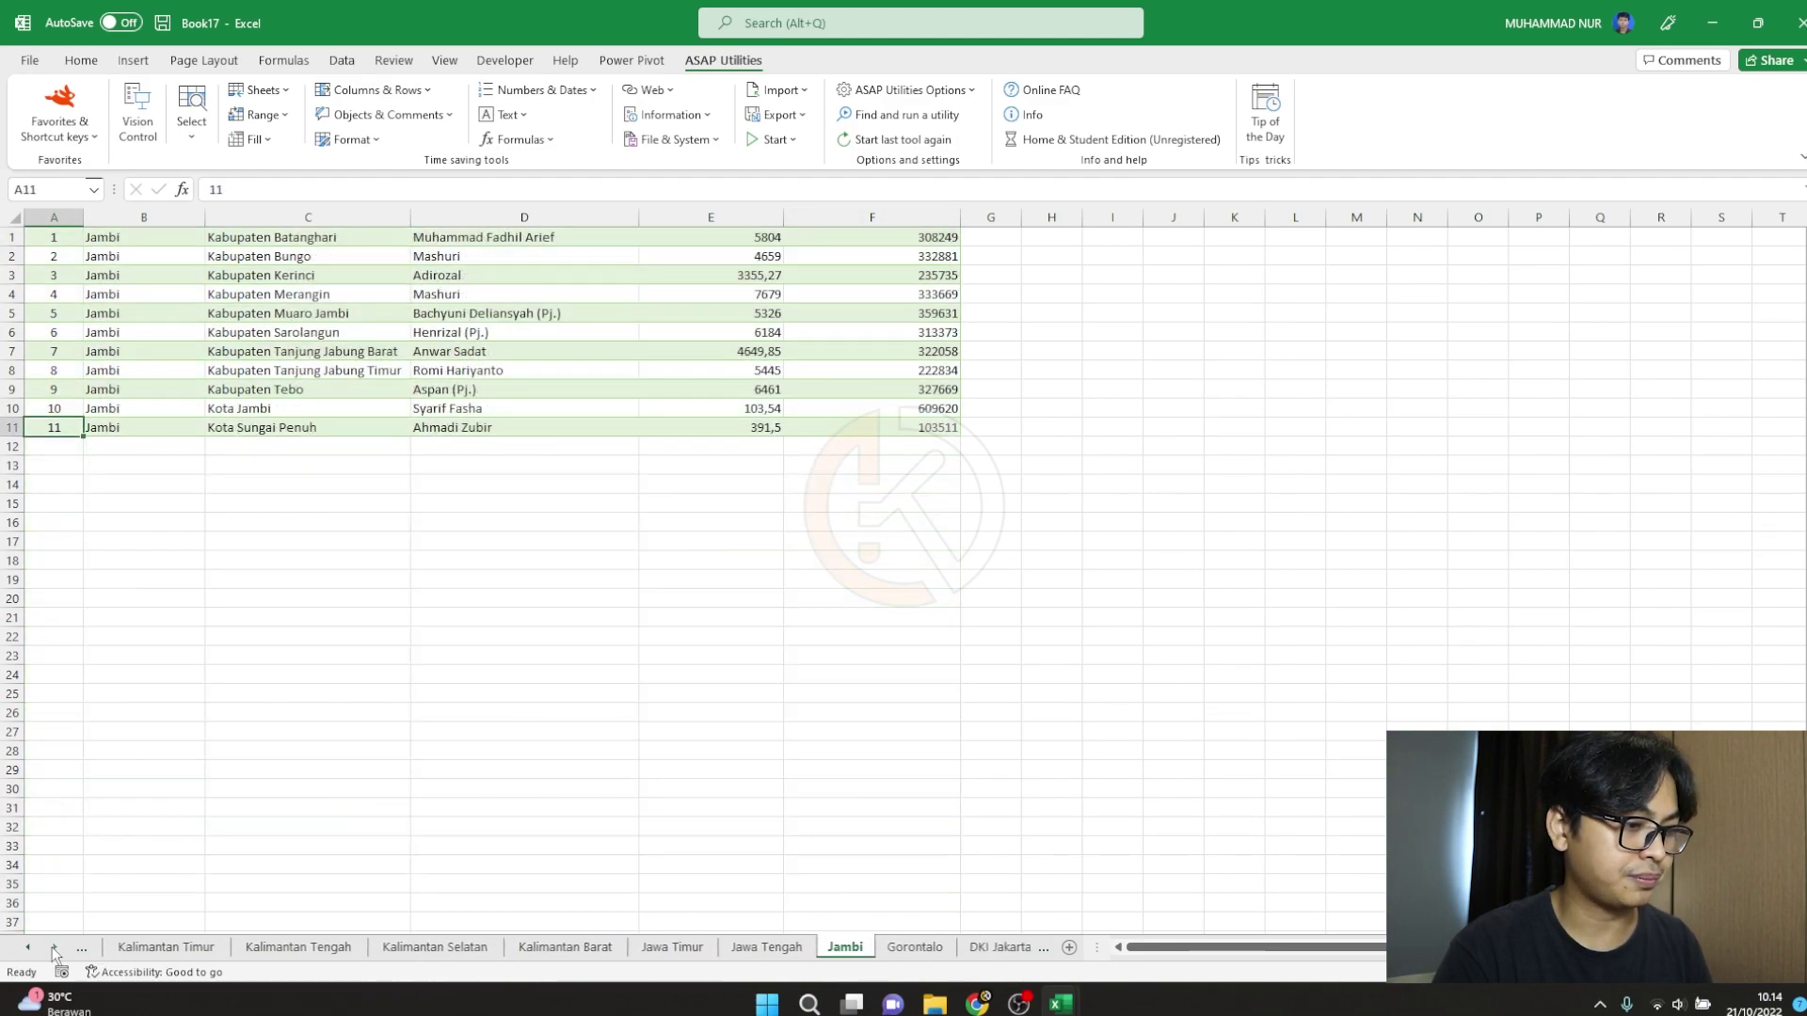
{"action": "left_click", "coordinate": [55, 947]}
{"action": "left_click", "coordinate": [902, 948]}
{"action": "left_click", "coordinate": [945, 950]}
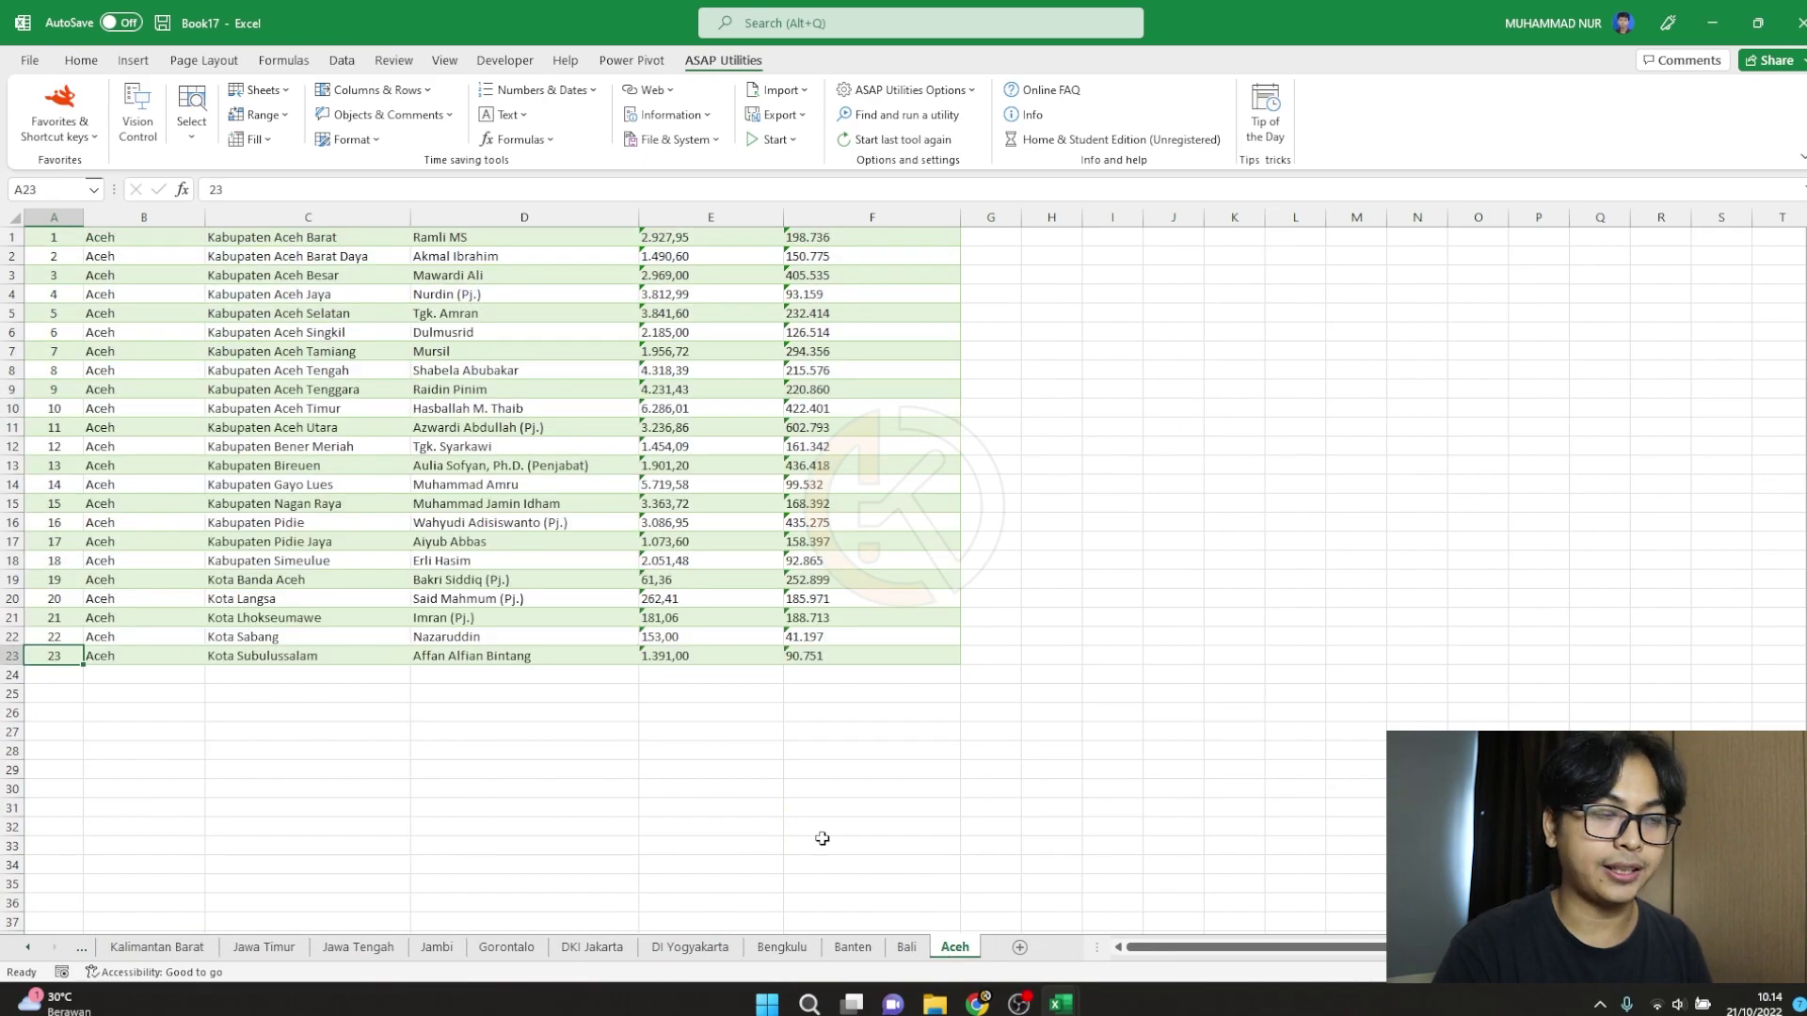
{"action": "key", "text": "ctrl+n"}
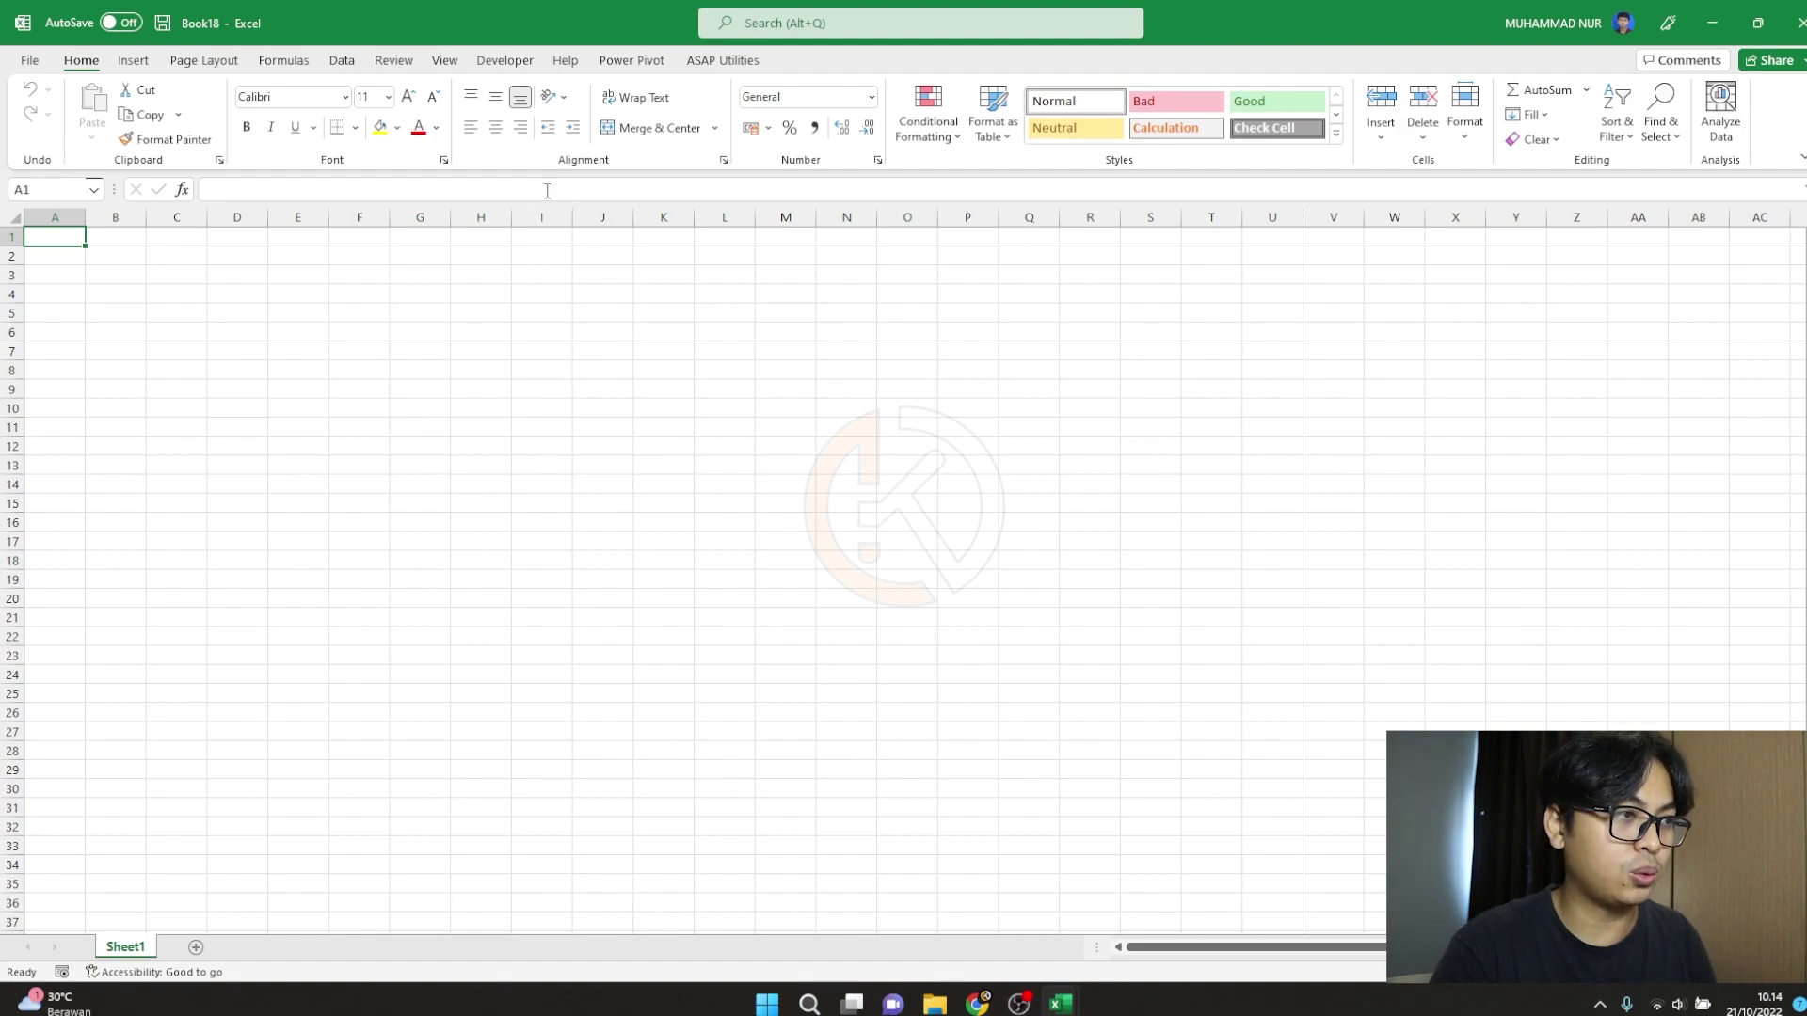
Merge all 15 province files from Downloads into one new sheet in Book18
{"action": "left_click", "coordinate": [722, 60]}
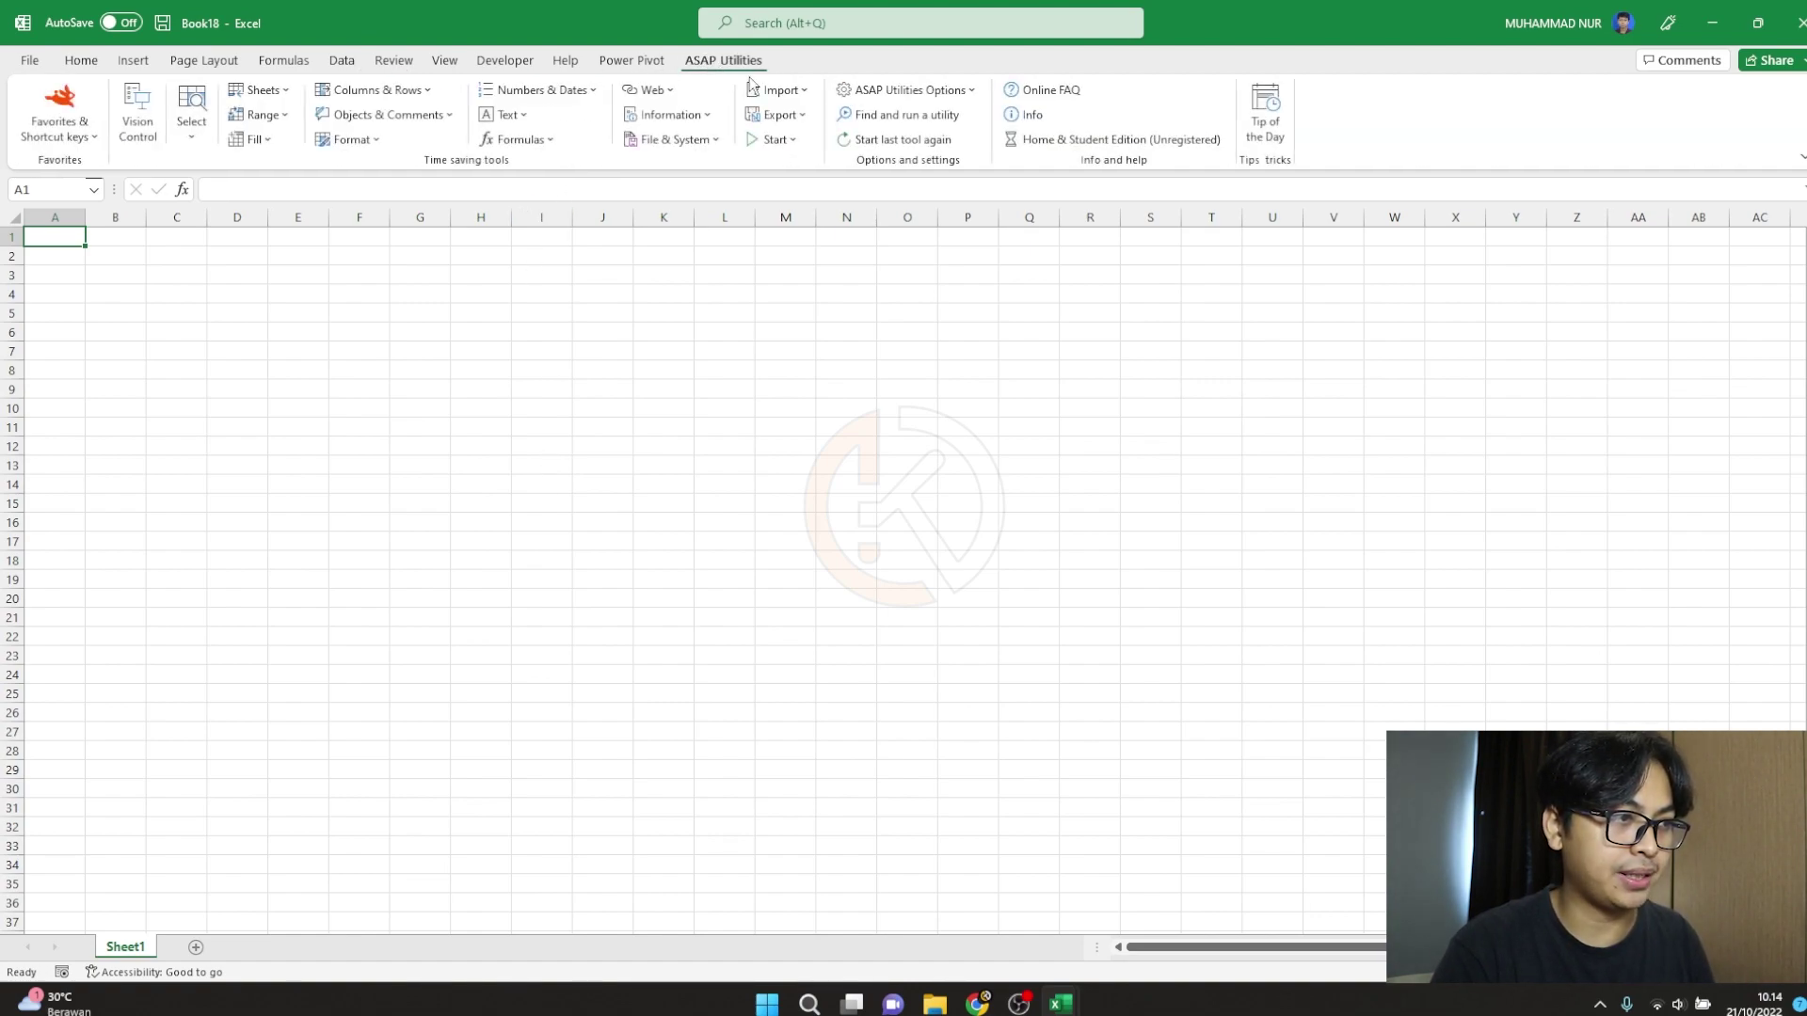
{"action": "left_click", "coordinate": [779, 90]}
{"action": "left_click", "coordinate": [883, 359]}
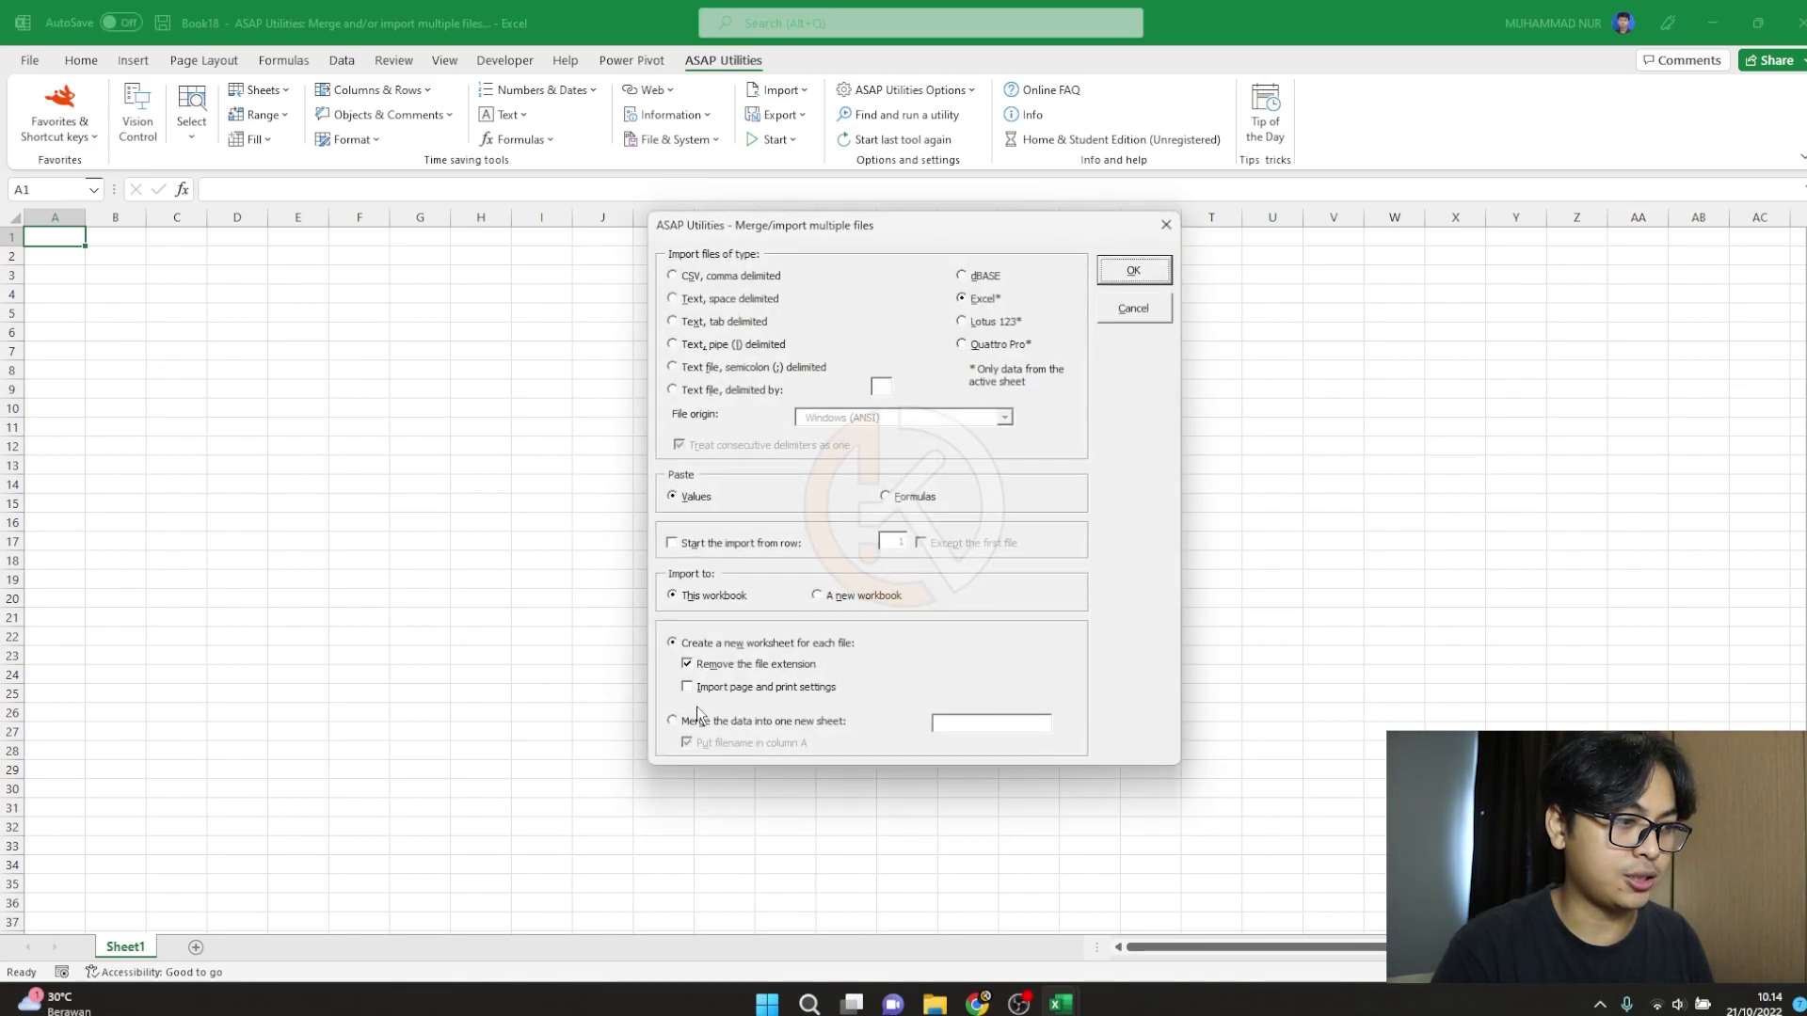
{"action": "left_click", "coordinate": [672, 722]}
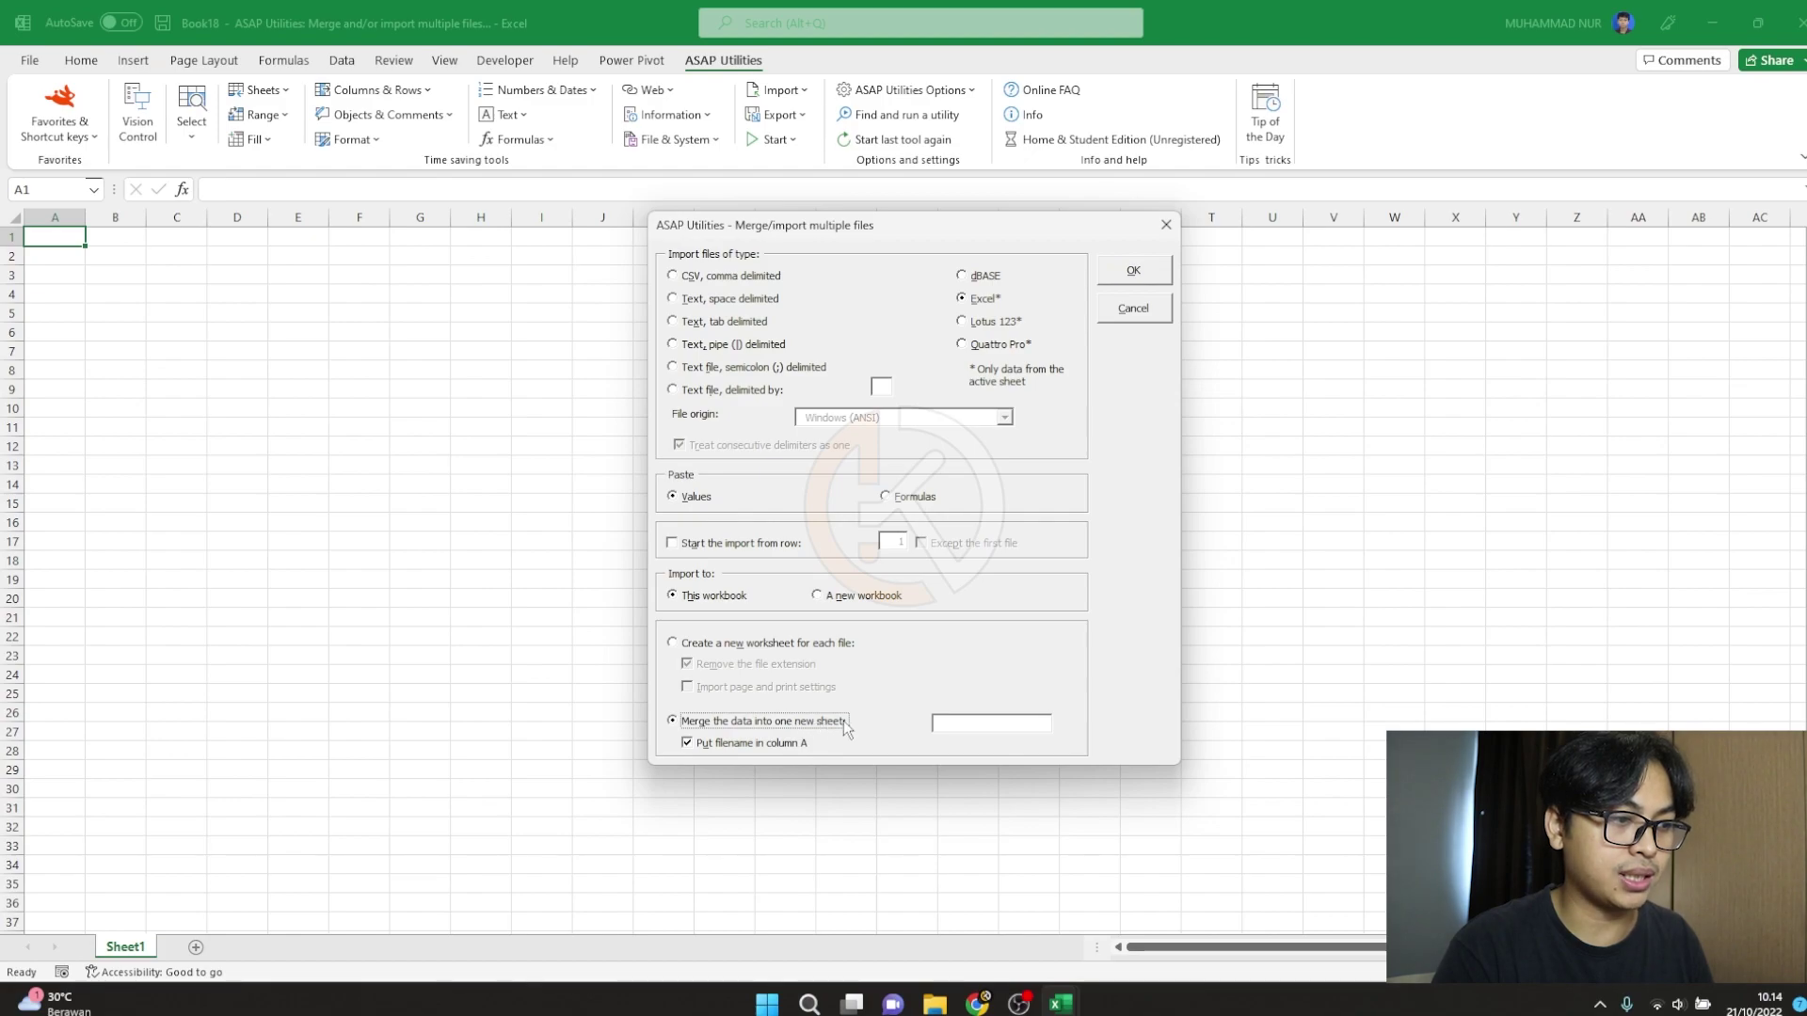
{"action": "left_click", "coordinate": [1132, 271]}
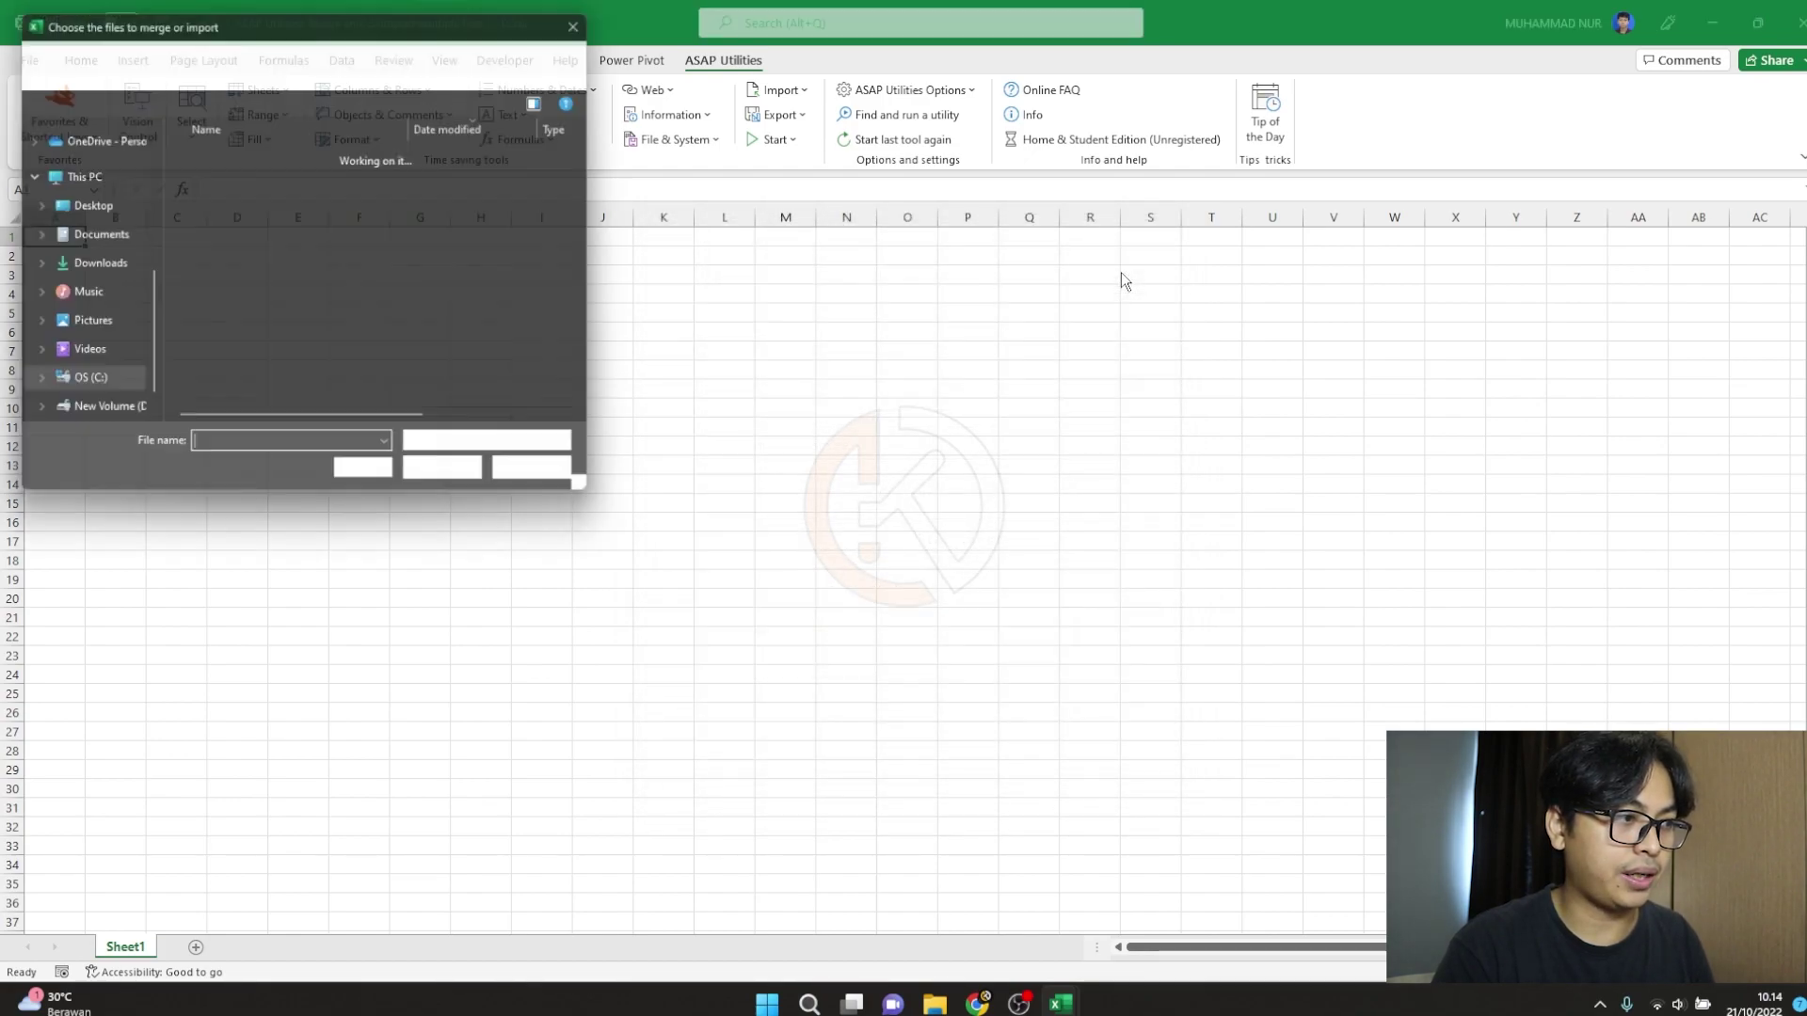
{"action": "left_click", "coordinate": [307, 212]}
{"action": "key", "text": "ctrl+a"}
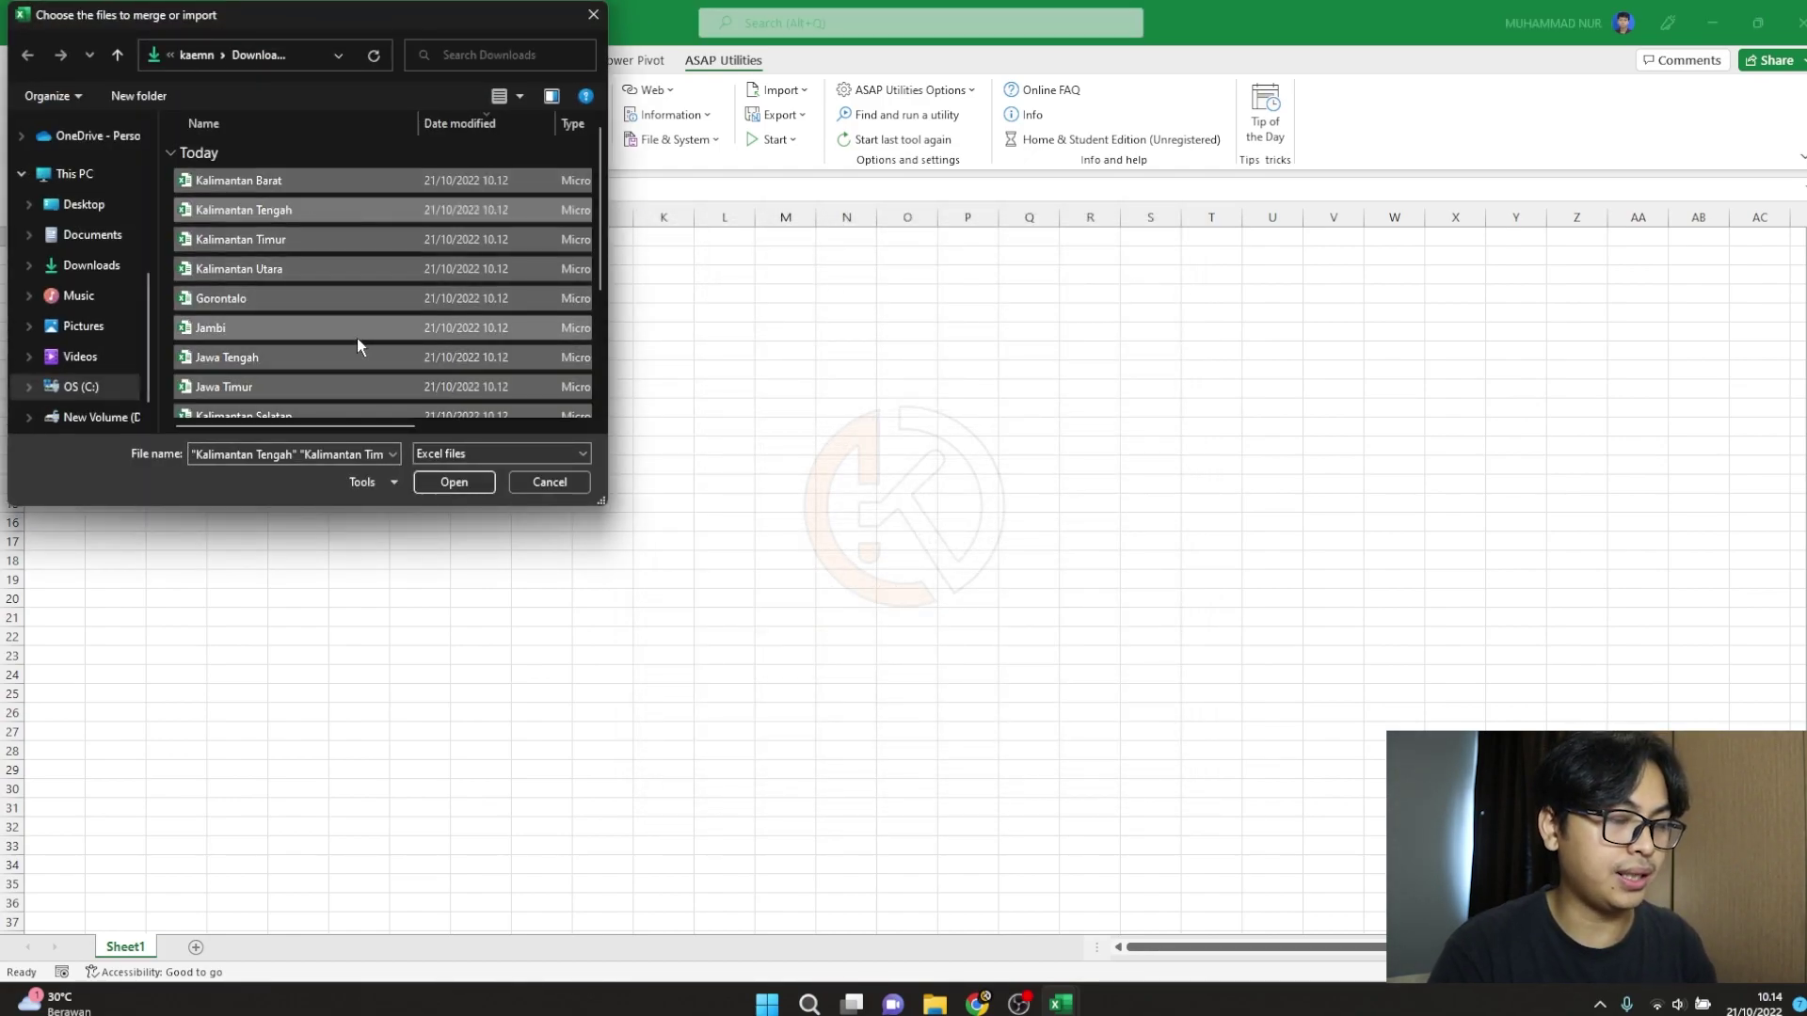
{"action": "left_click", "coordinate": [438, 481]}
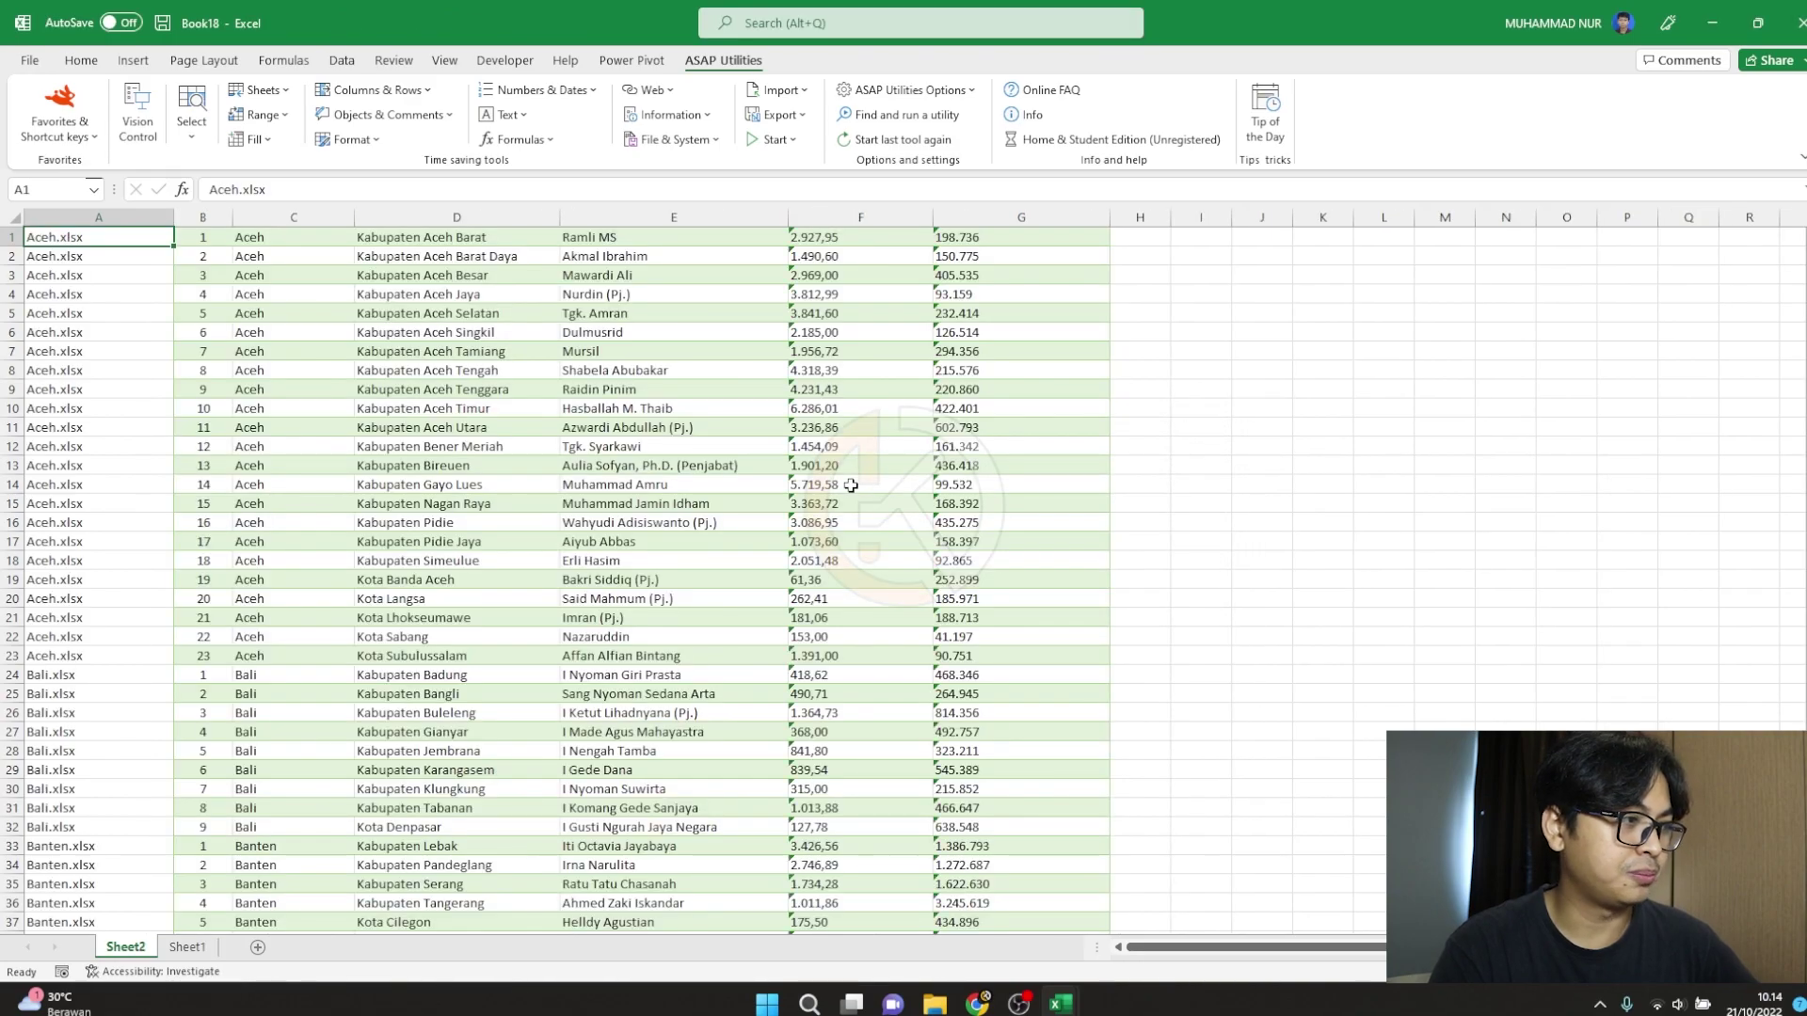
{"action": "left_click", "coordinate": [294, 385]}
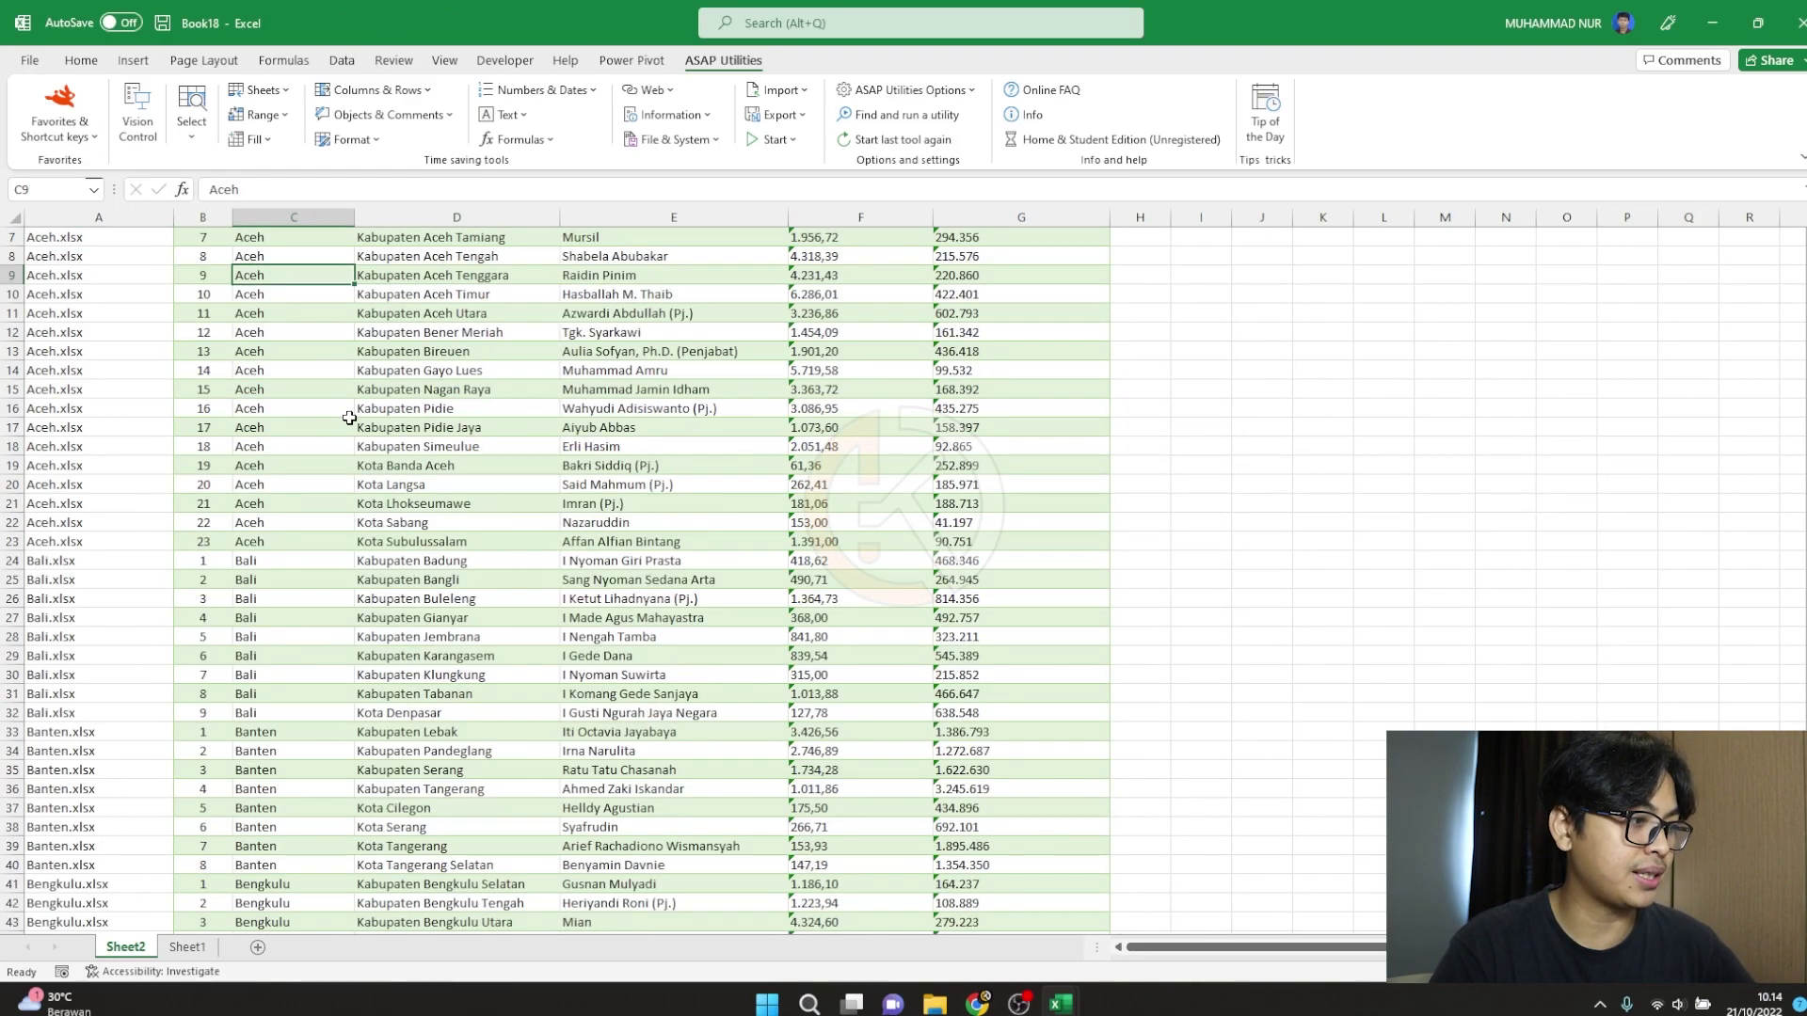
{"action": "scroll", "coordinate": [343, 413], "scroll_direction": "down", "scroll_amount": 7}
{"action": "scroll", "coordinate": [343, 413], "scroll_direction": "down", "scroll_amount": 20}
{"action": "left_click", "coordinate": [456, 522]}
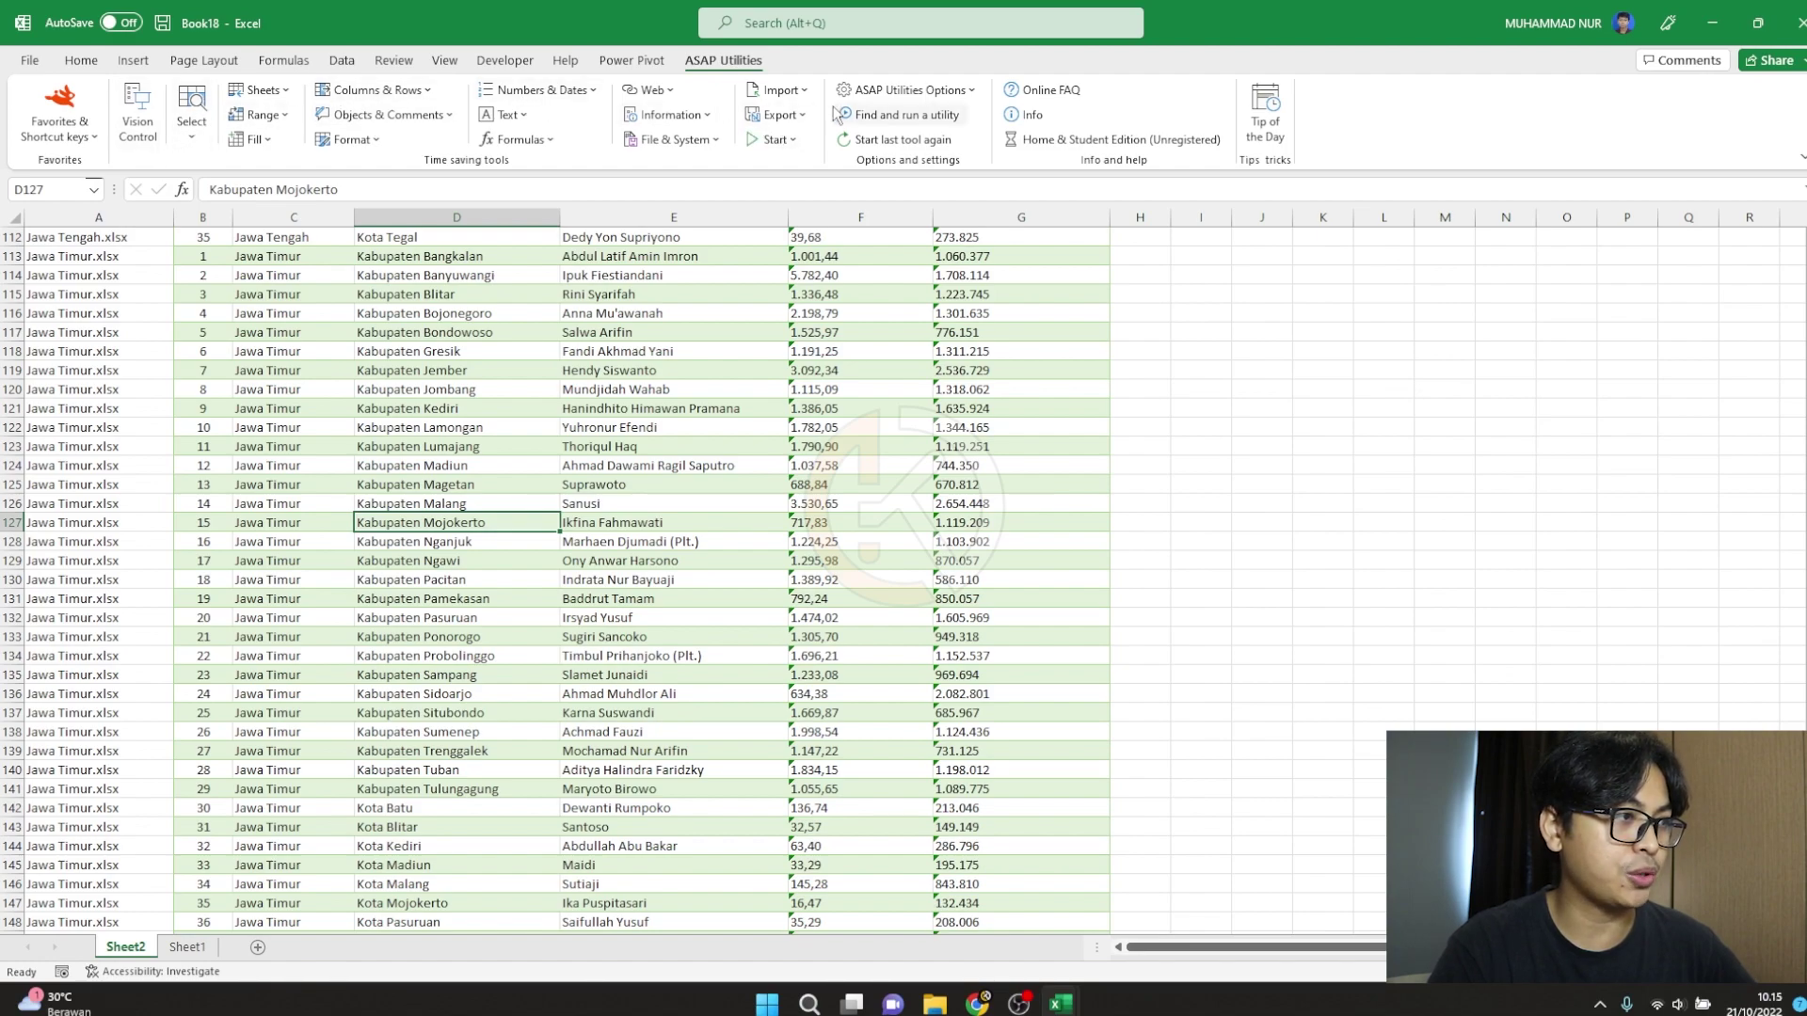
{"action": "left_click", "coordinate": [255, 91]}
{"action": "left_click", "coordinate": [756, 94]}
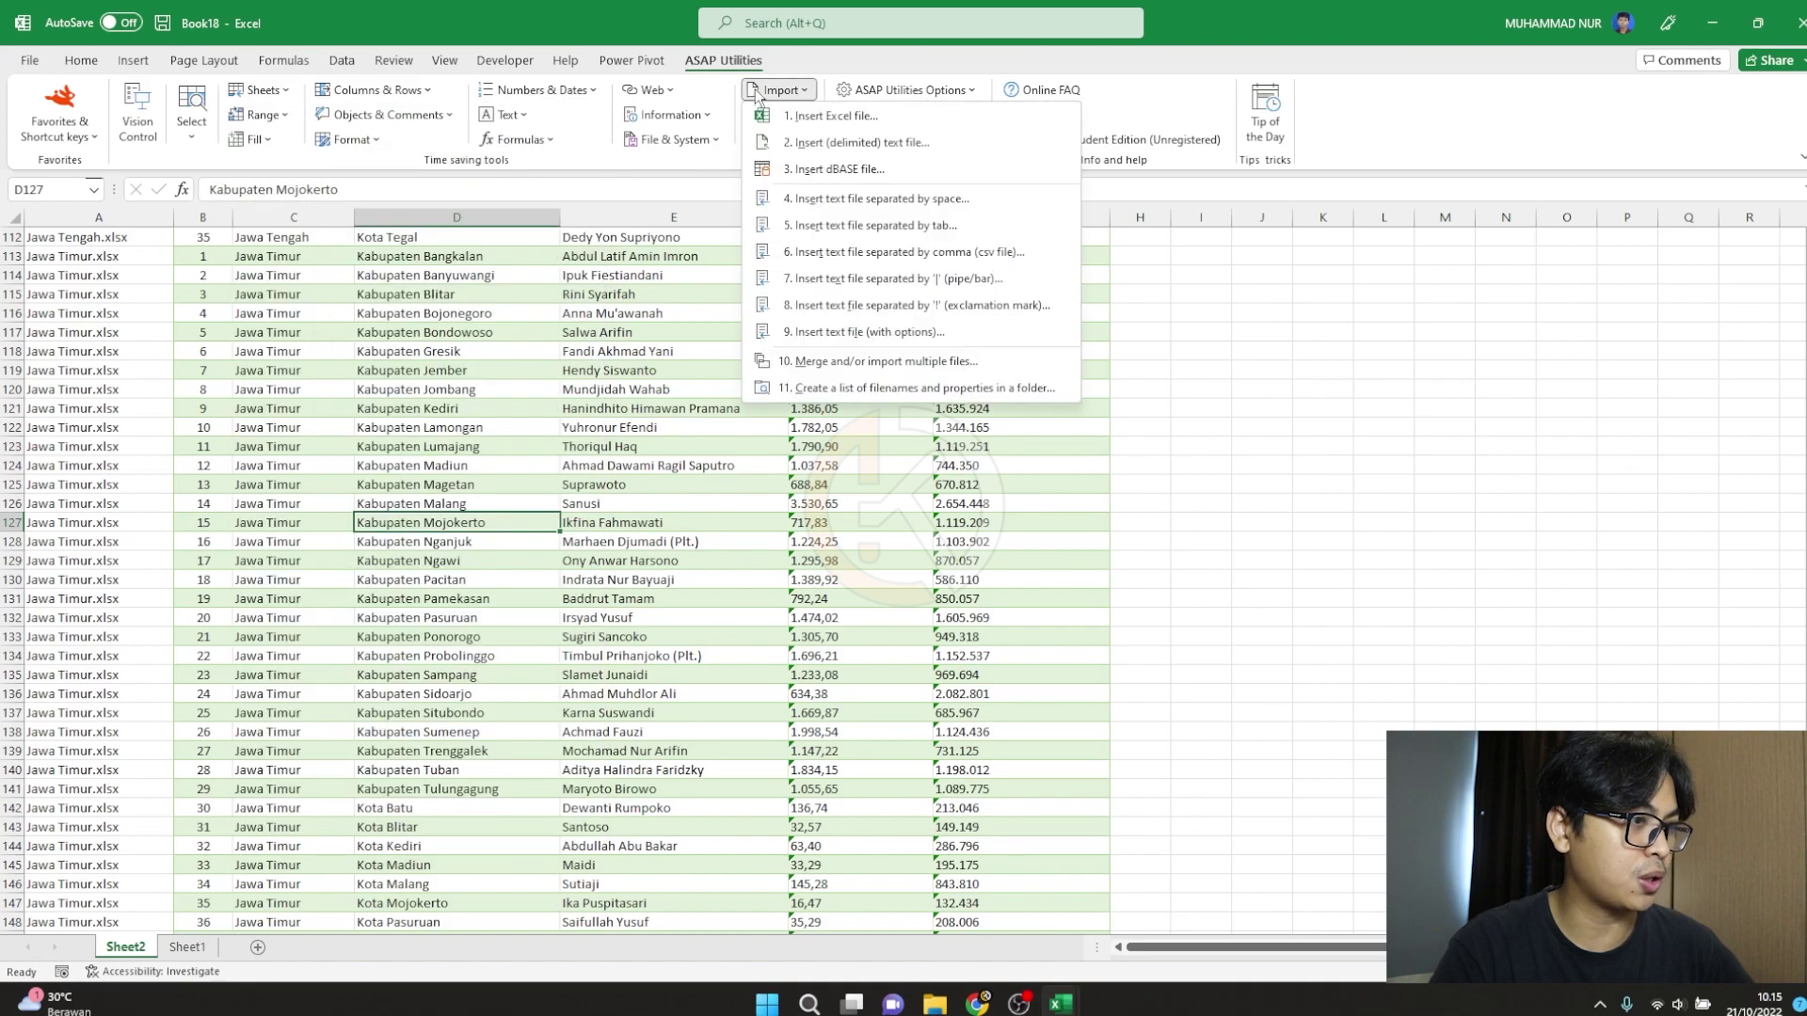
{"action": "left_click", "coordinate": [670, 341]}
{"action": "left_click", "coordinate": [612, 334]}
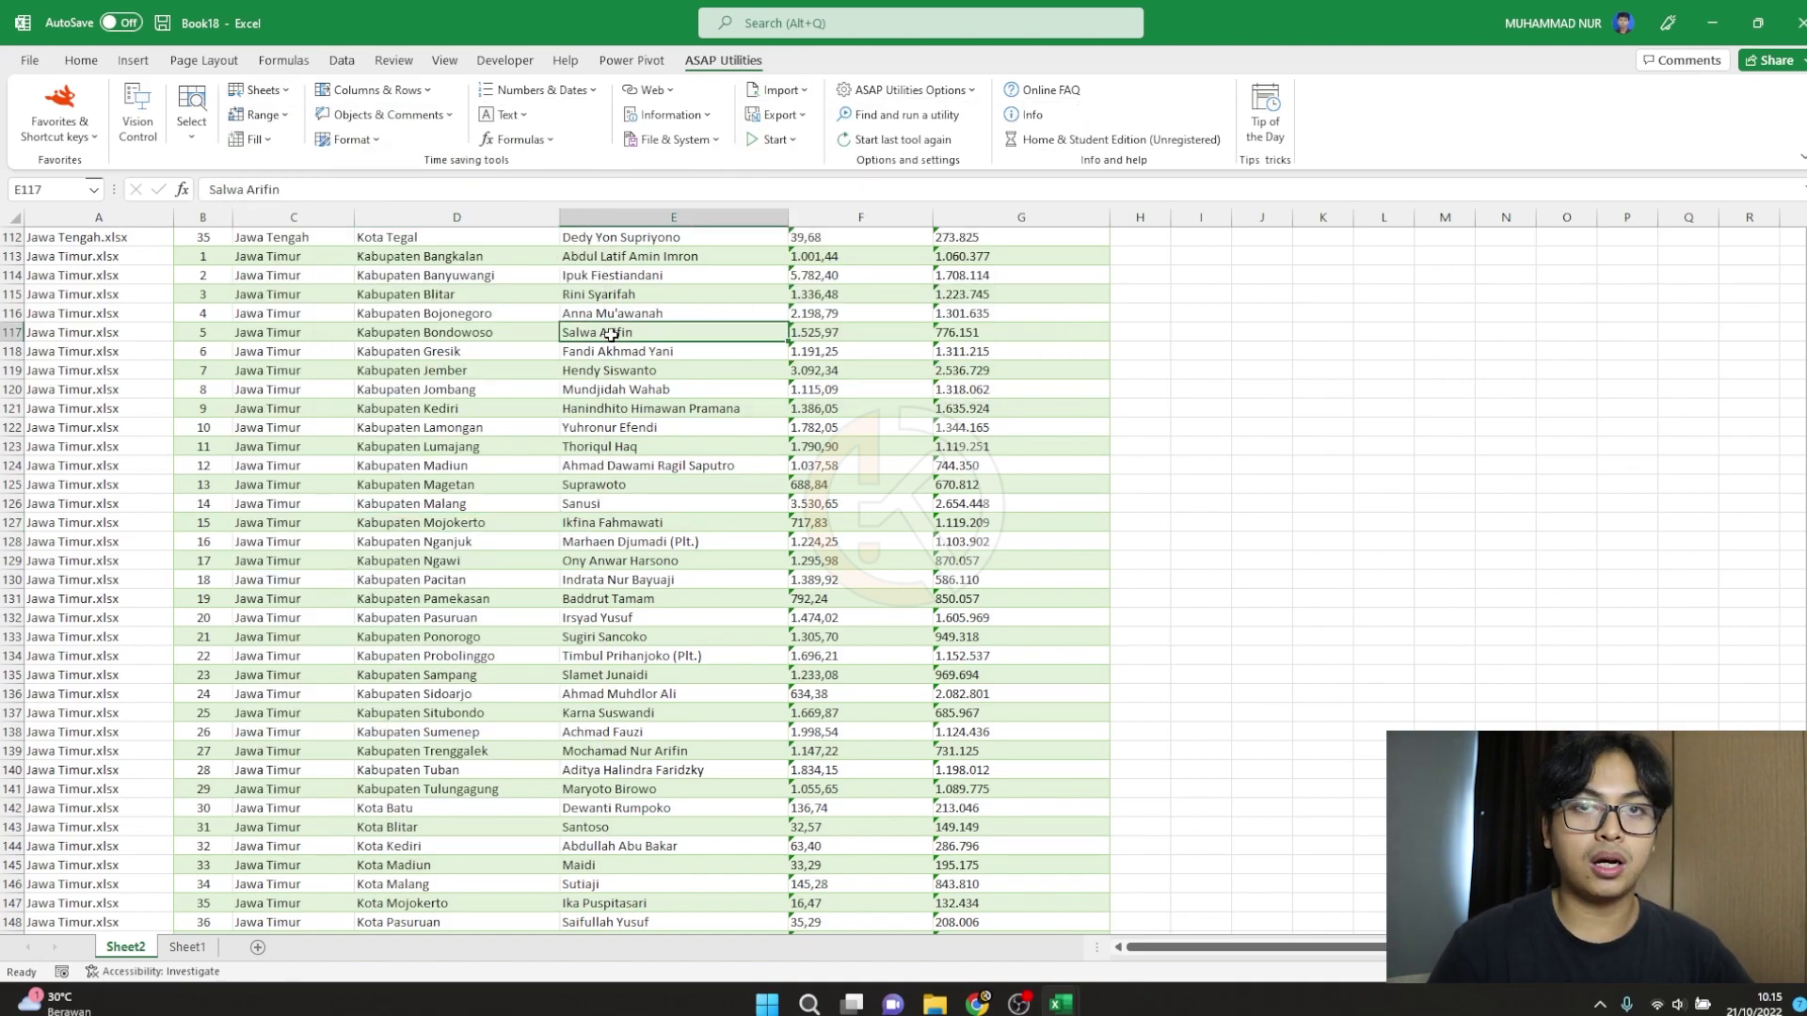